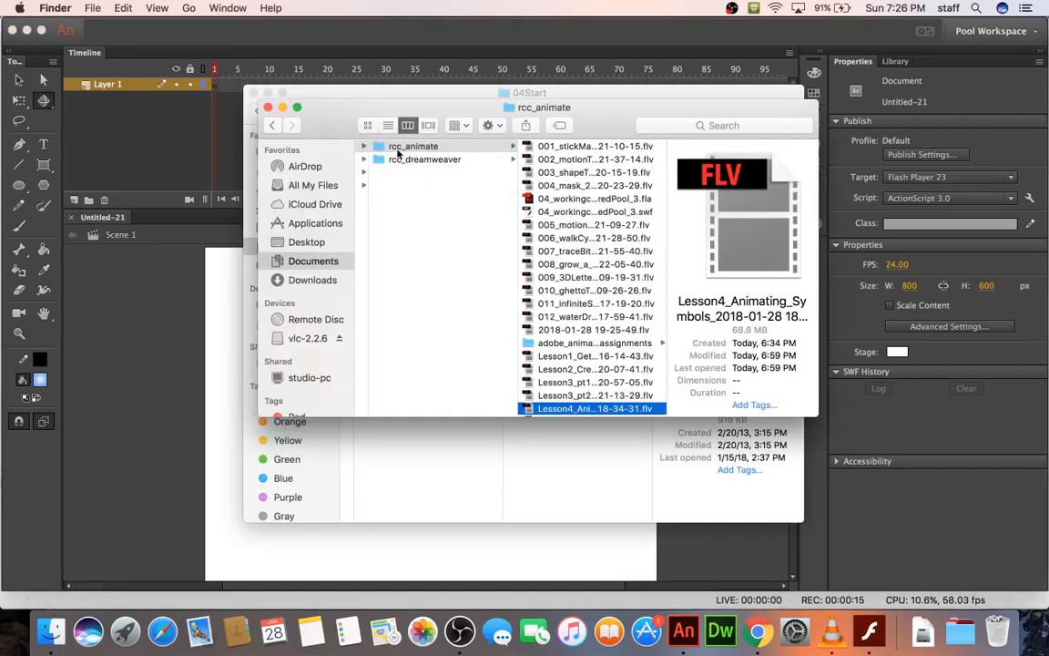
Open 05Start.fla from the 05Start folder of Lesson05 in peachpit_2018.
{"action": "scroll", "coordinate": [397, 153], "scroll_direction": "left", "scroll_amount": 5}
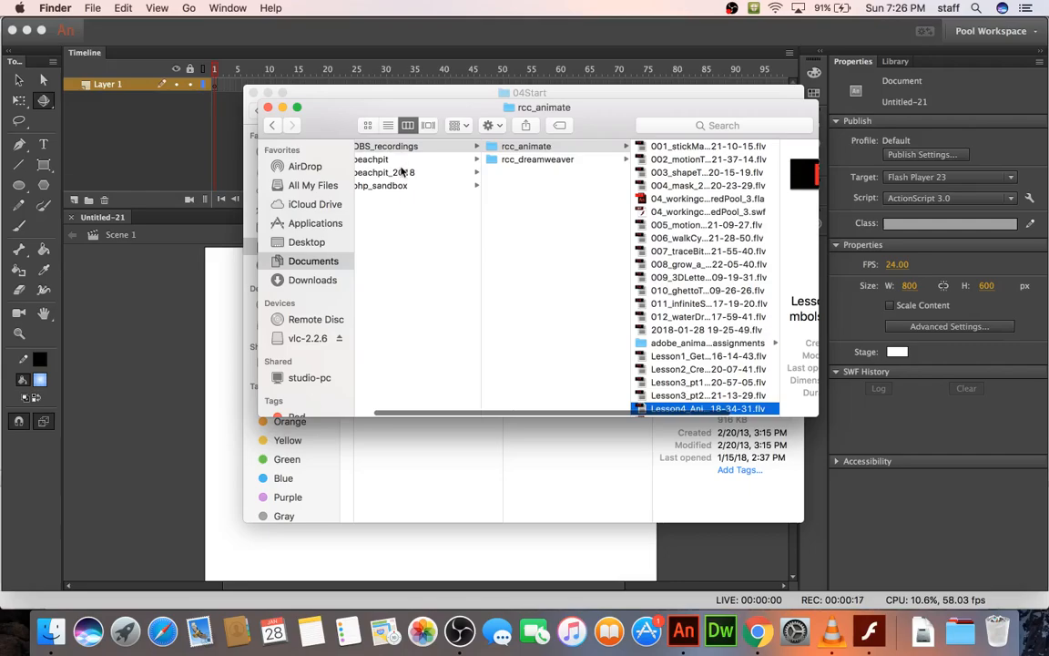
{"action": "left_click", "coordinate": [401, 172]}
{"action": "left_click", "coordinate": [548, 212]}
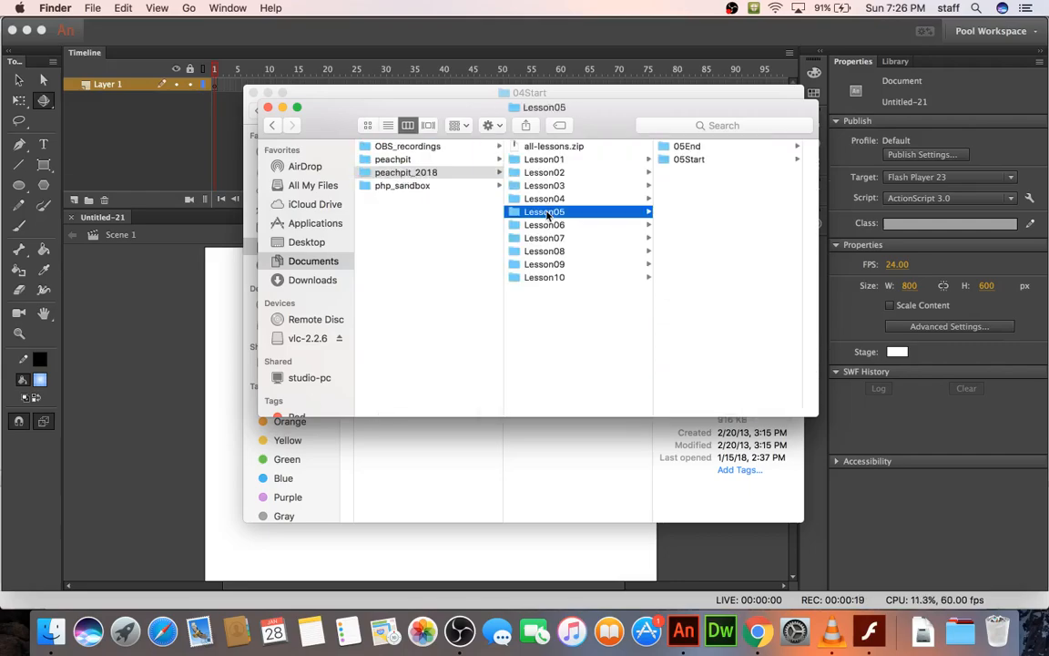
{"action": "left_click", "coordinate": [694, 159]}
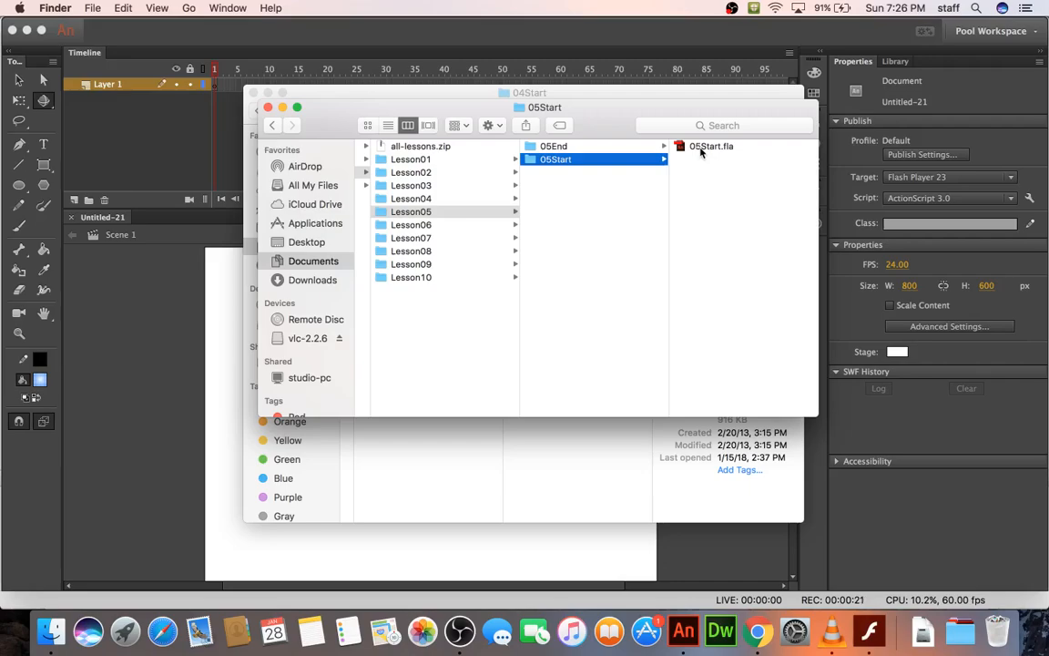
{"action": "double_click", "coordinate": [703, 147]}
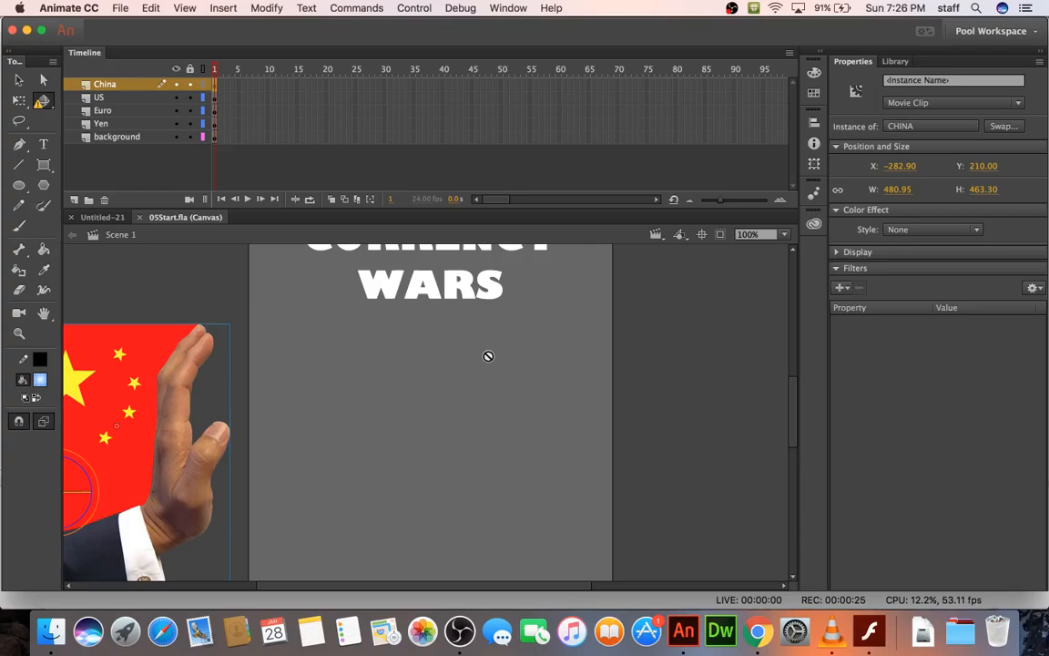
Save the document under a new name in OBS_recordings/rcc_animate, using 05_workingcopy_ followed by the author's full name.
{"action": "key", "text": "super+shift+s"}
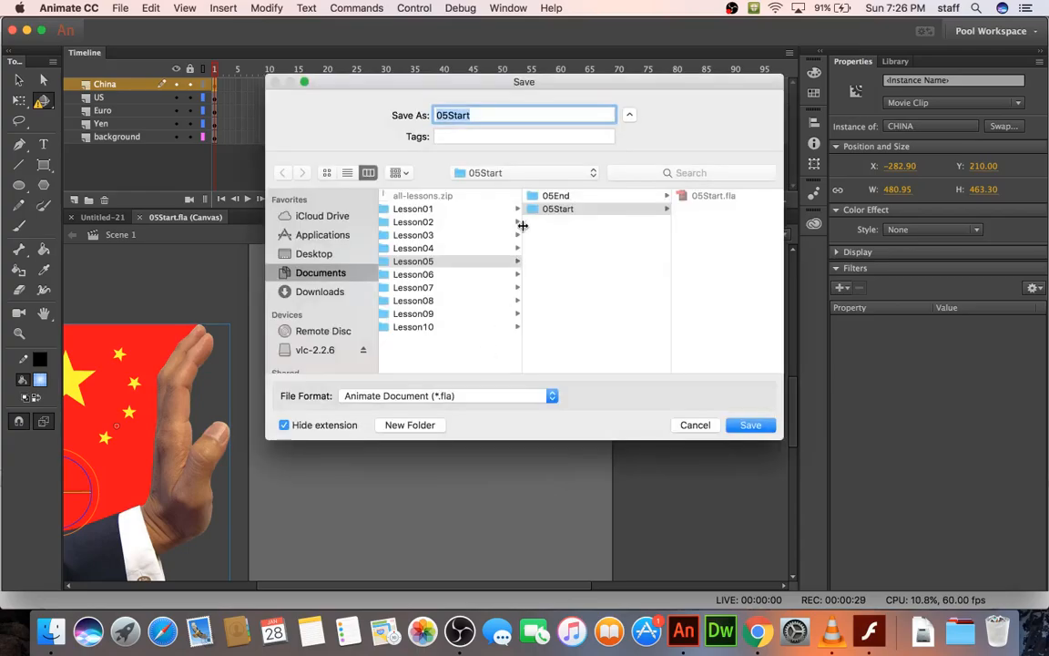
{"action": "scroll", "coordinate": [440, 206], "scroll_direction": "left", "scroll_amount": 3}
{"action": "left_click", "coordinate": [433, 199]}
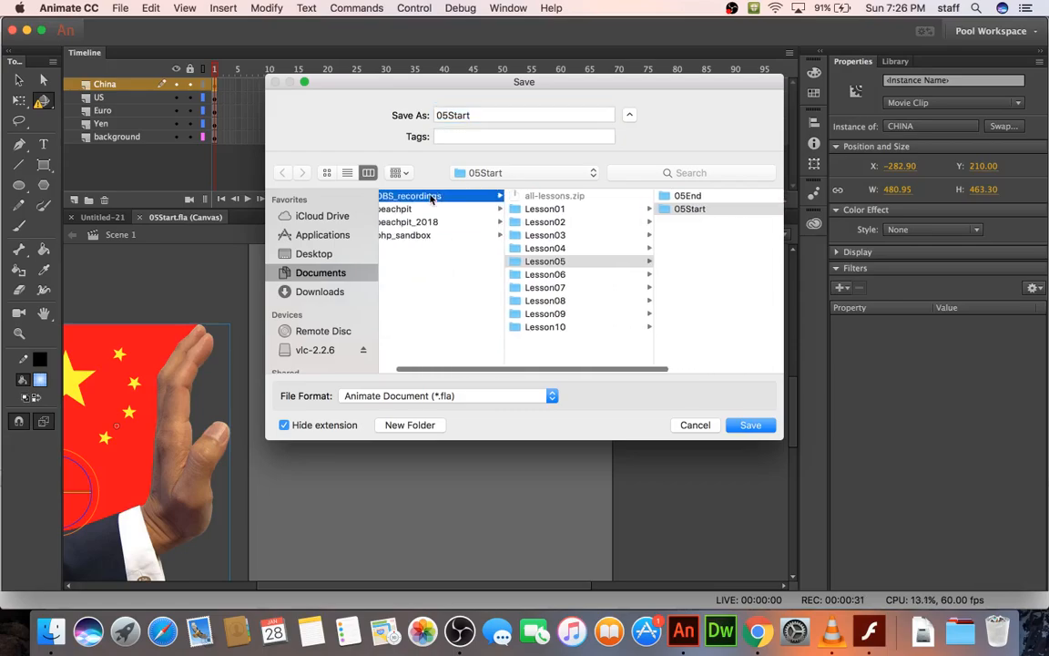
{"action": "left_click", "coordinate": [578, 199]}
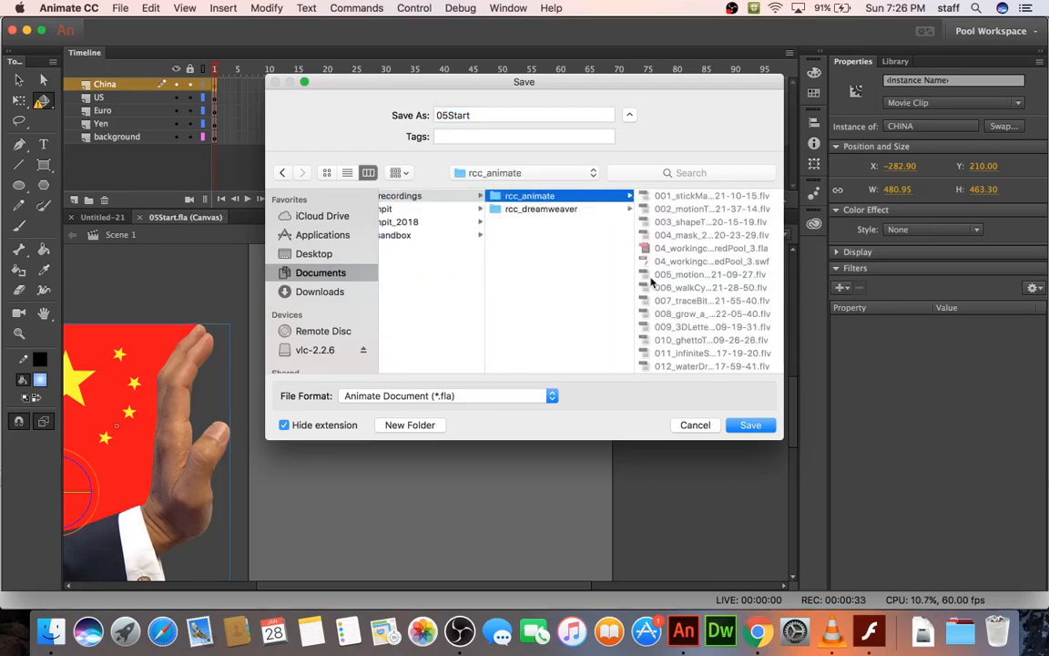
{"action": "left_click", "coordinate": [478, 115]}
{"action": "key", "text": "BackSpace"}
{"action": "key", "text": "BackSpace"}
{"action": "key", "text": "BackSpace"}
{"action": "key", "text": "BackSpace"}
{"action": "key", "text": "BackSpace"}
{"action": "key", "text": "BackSpace"}
{"action": "key", "text": "BackSpace"}
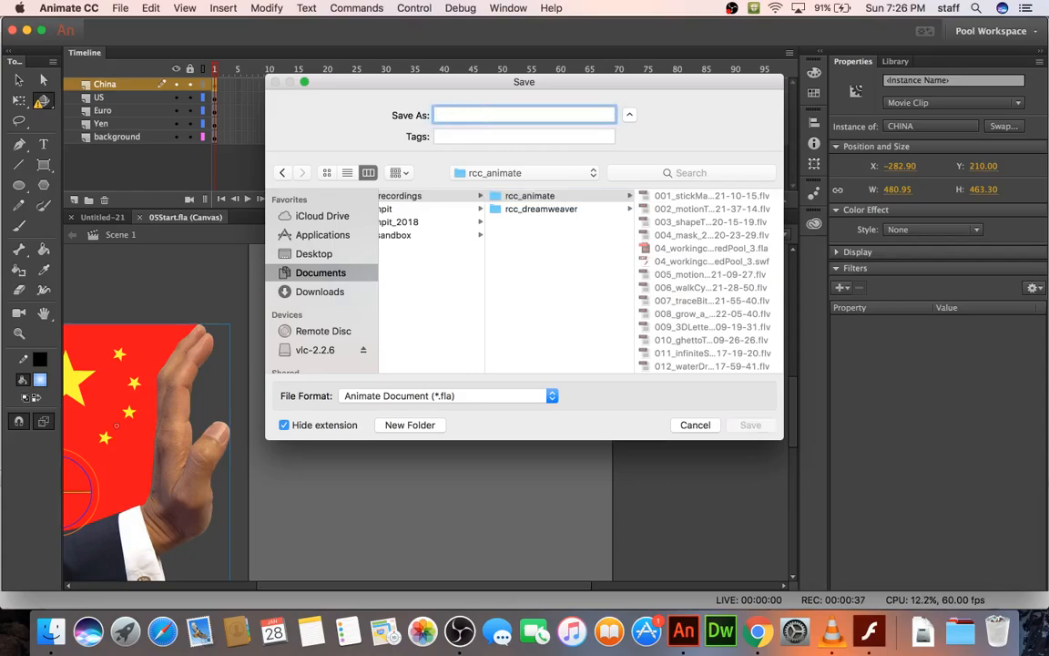
{"action": "type", "text": "0"}
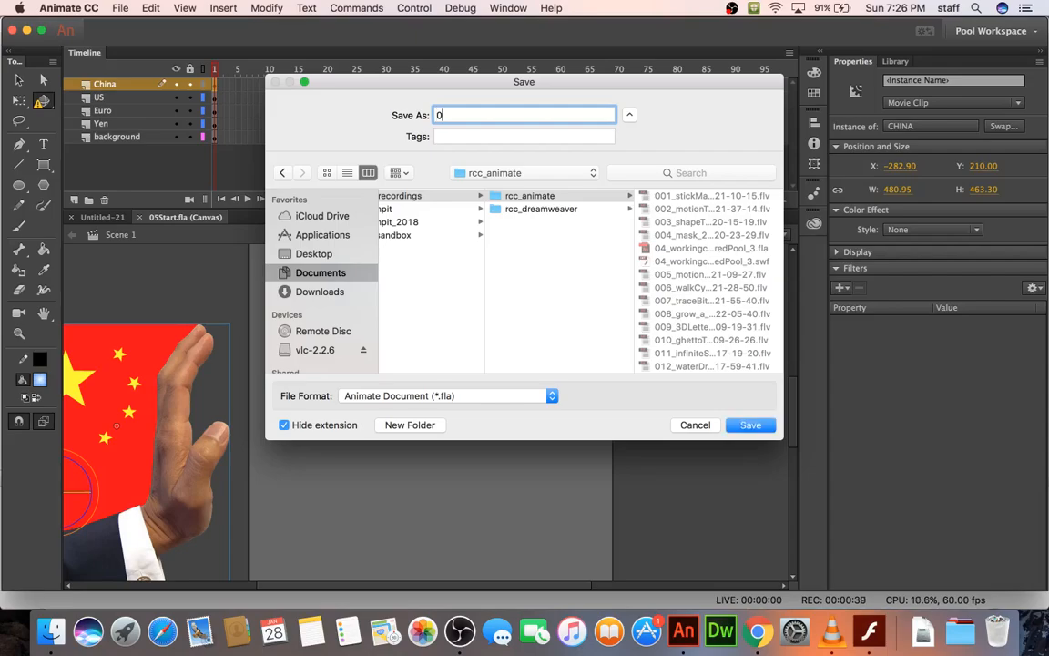
{"action": "type", "text": "5_workingcopy_FredPool"}
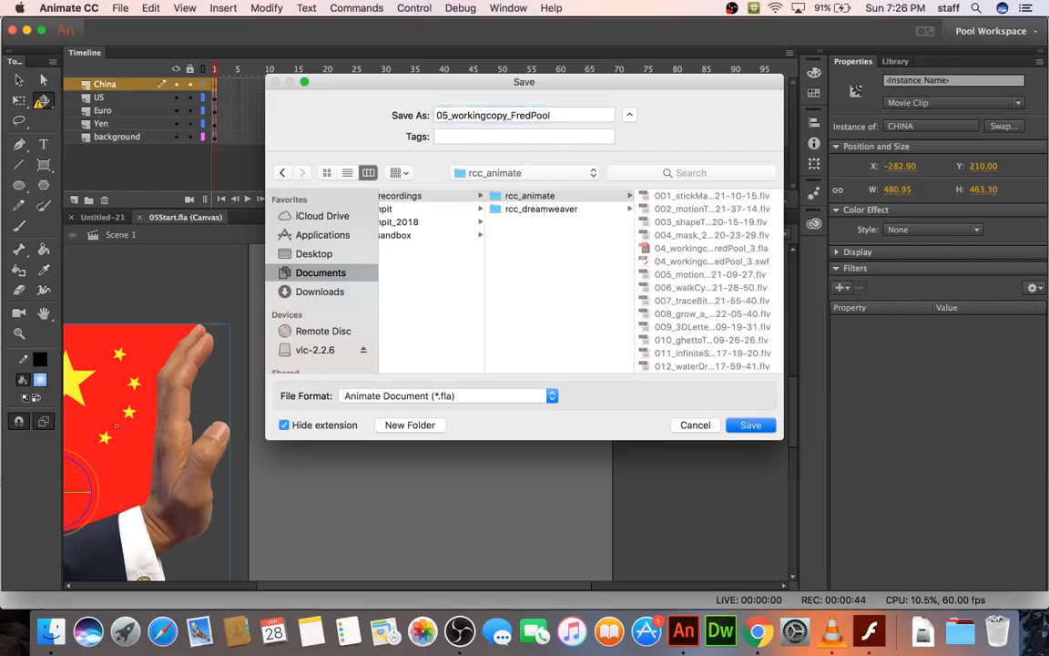
{"action": "key", "text": "Return"}
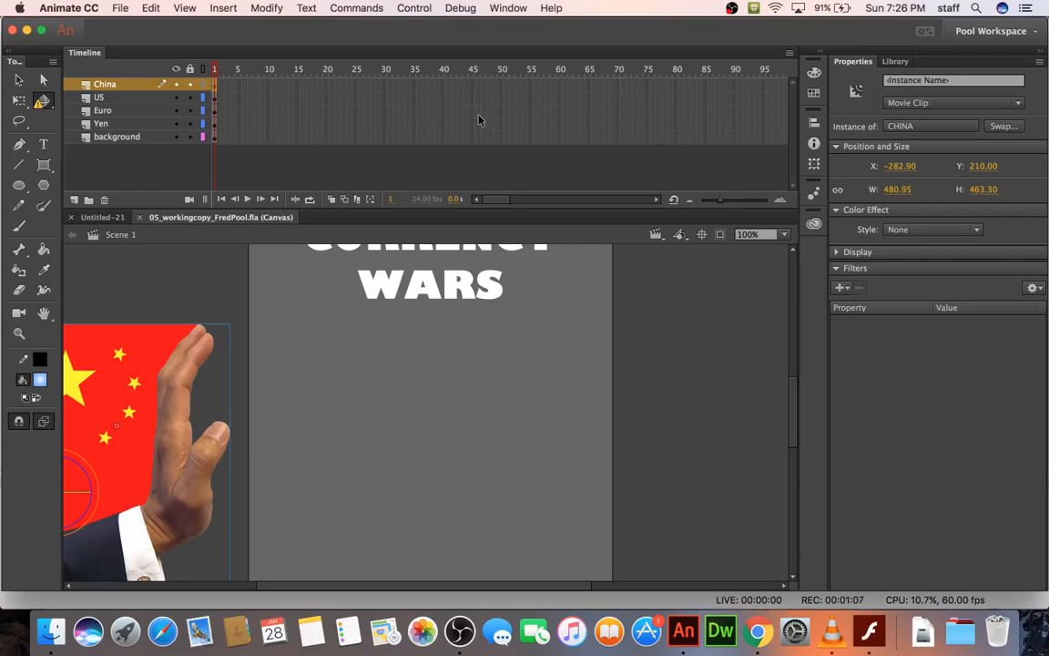
Create motion tweens for the US, Euro and Yen flag blocks together.
{"action": "key", "text": "super+minus"}
{"action": "scroll", "coordinate": [481, 378], "scroll_direction": "down", "scroll_amount": 5}
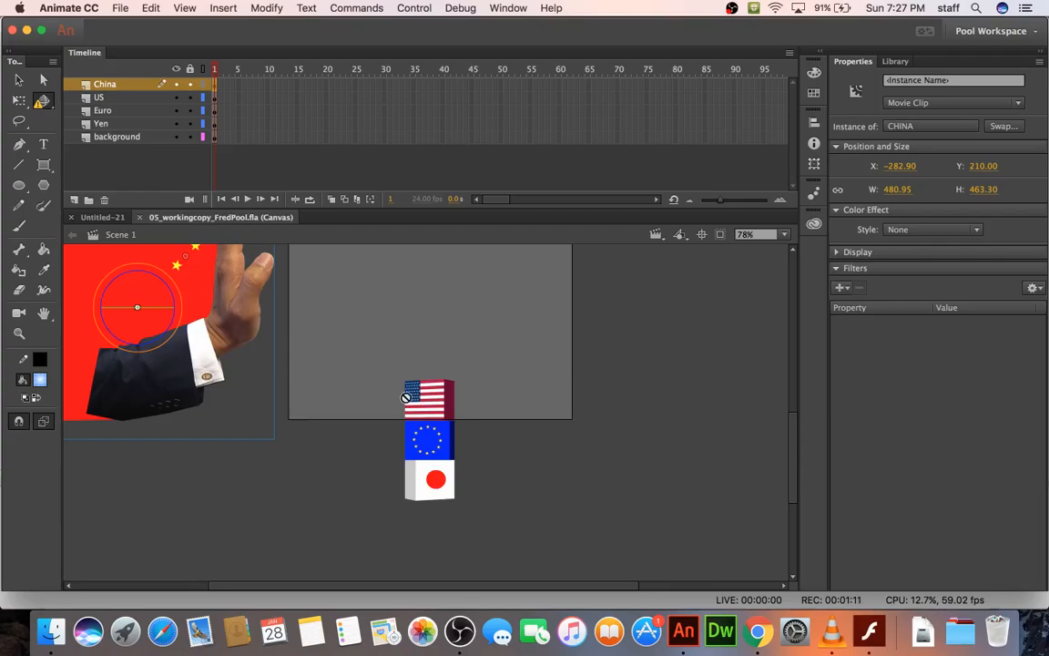
{"action": "left_click", "coordinate": [144, 97]}
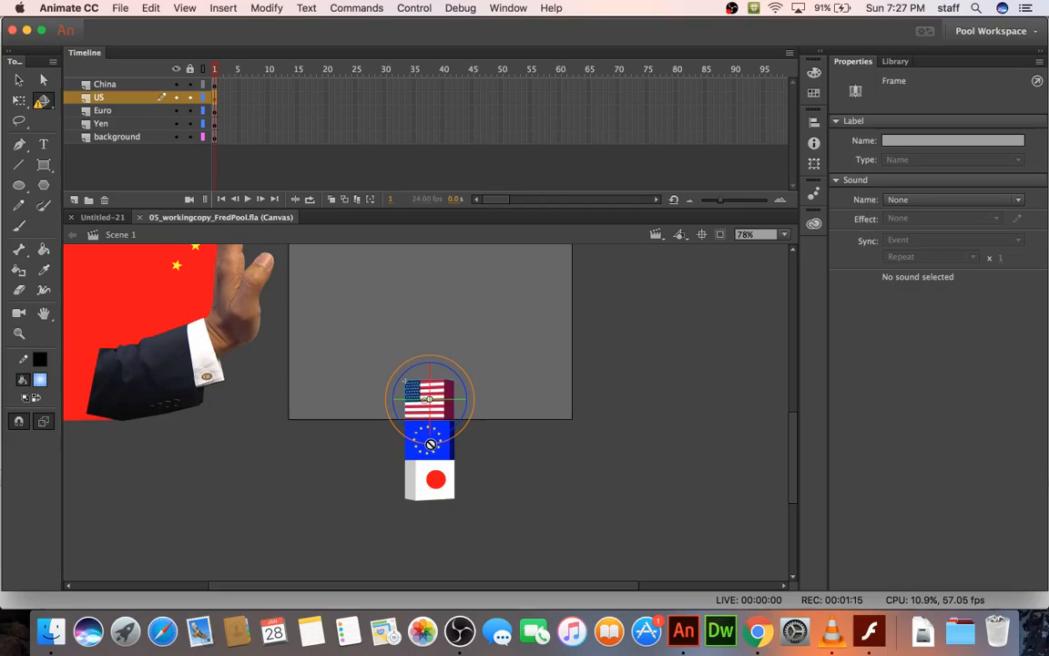
{"action": "left_click", "coordinate": [20, 81]}
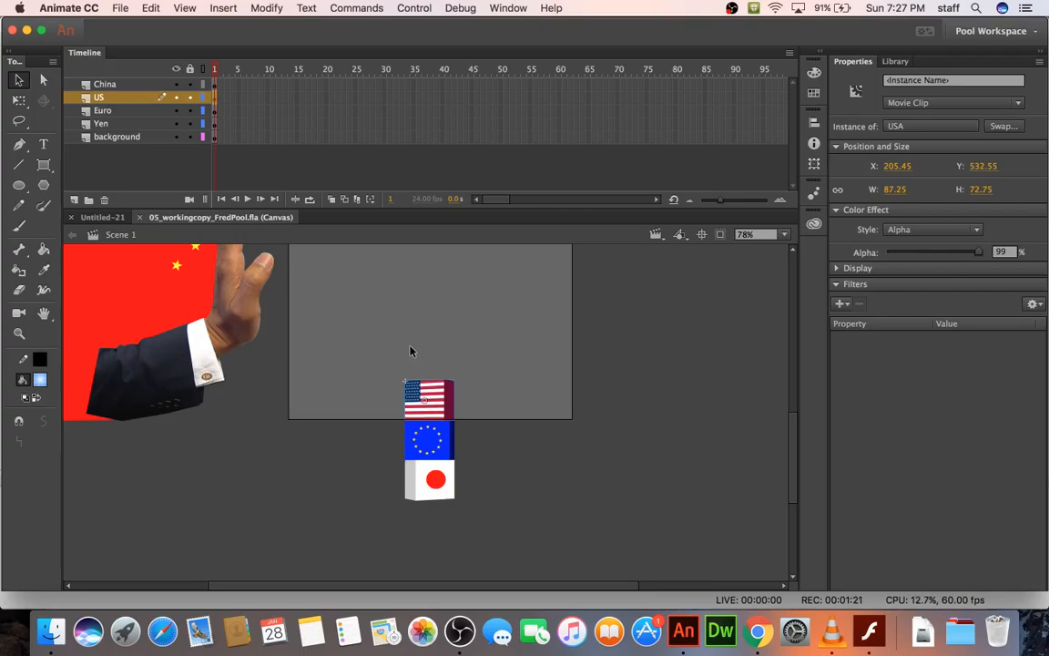
{"action": "left_click_drag", "start_coordinate": [382, 371], "coordinate": [411, 508]}
{"action": "right_click", "coordinate": [425, 437]}
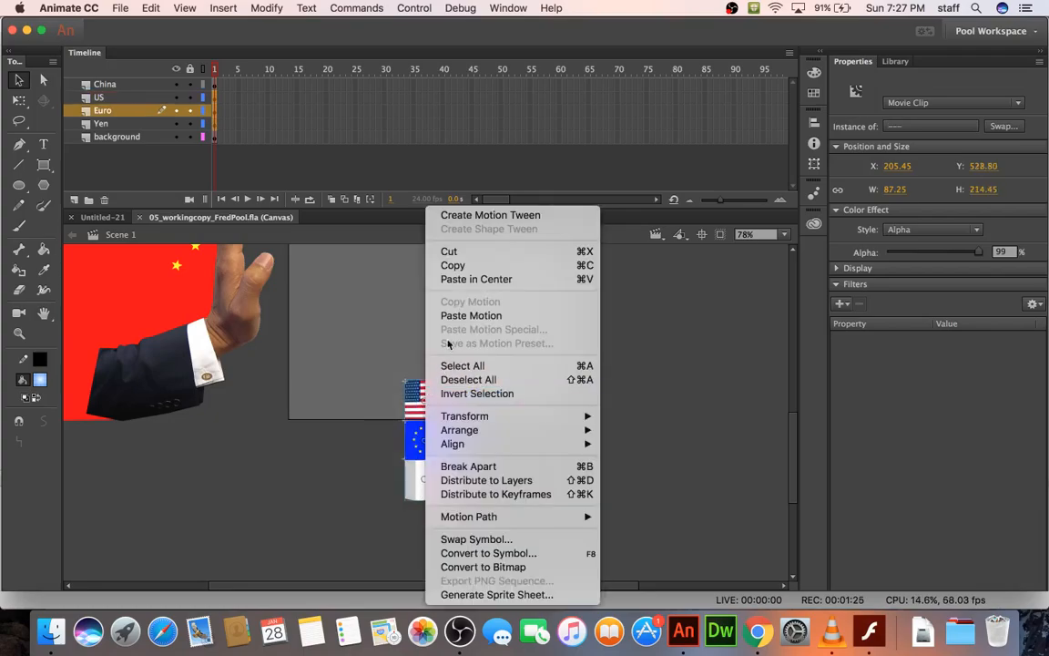
{"action": "left_click", "coordinate": [467, 218]}
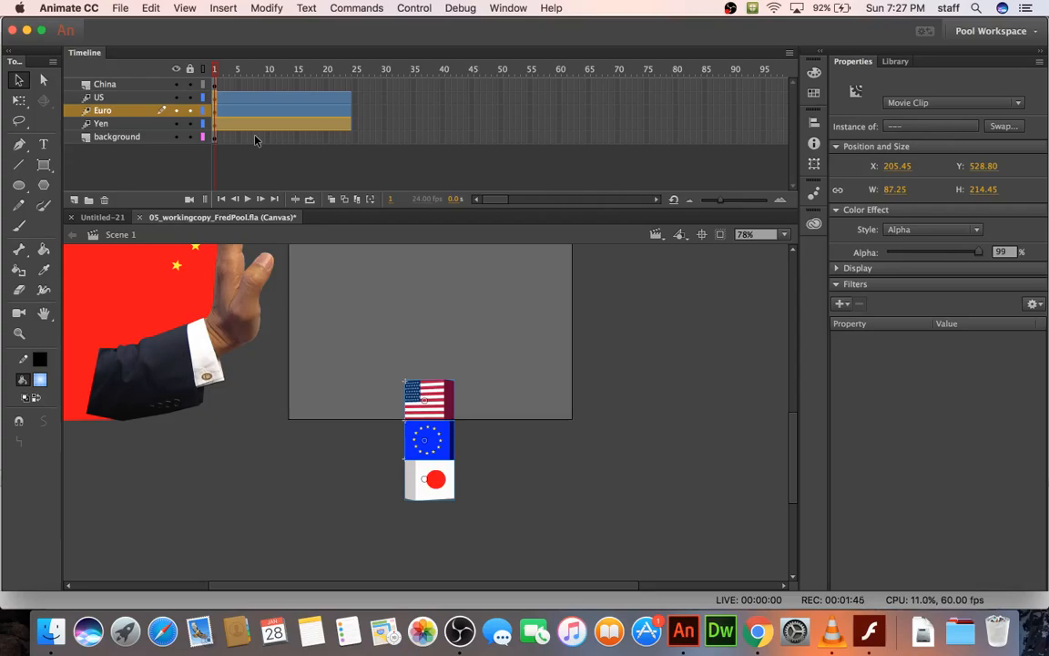
At frame 24, move the three flag blocks straight up to about Y 115, and scrub through the resulting motion.
{"action": "left_click", "coordinate": [365, 124]}
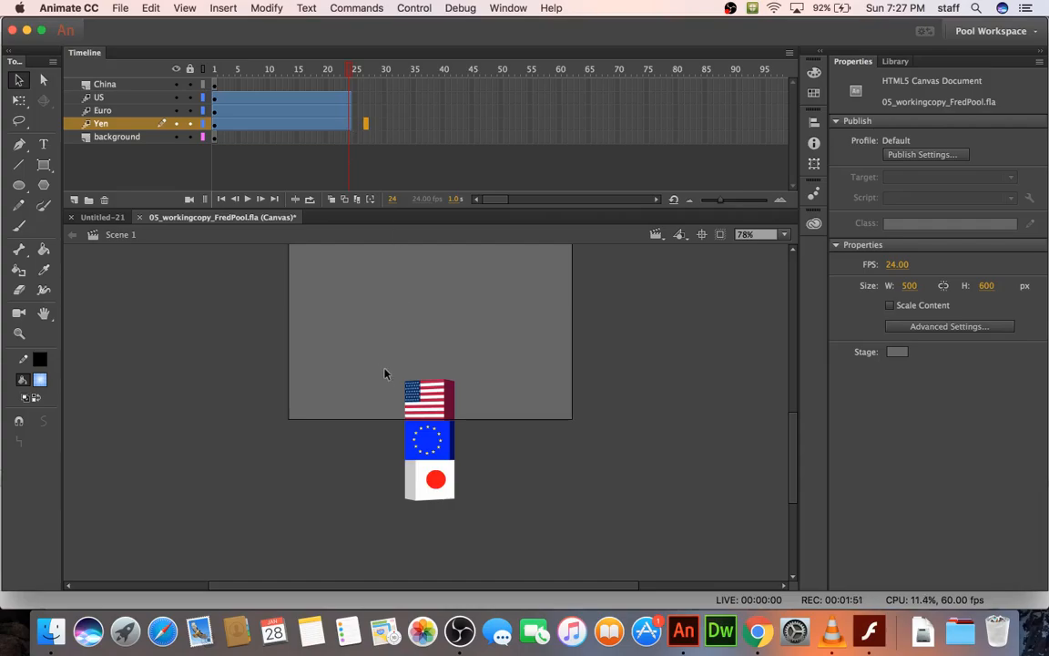
{"action": "left_click_drag", "start_coordinate": [382, 374], "coordinate": [417, 470]}
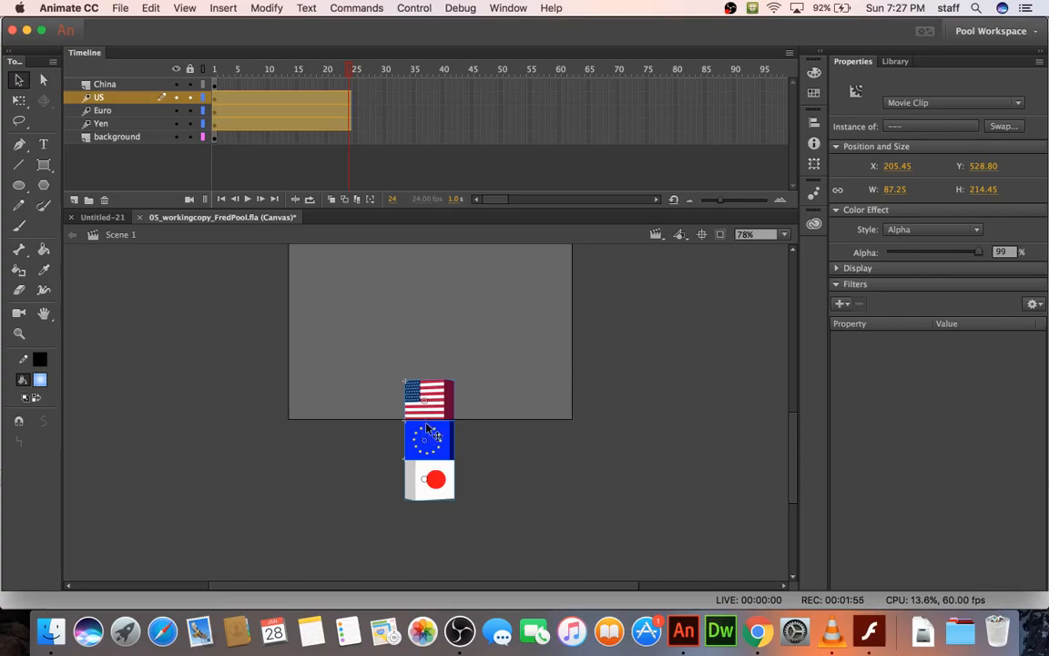
{"action": "left_click_drag", "start_coordinate": [438, 447], "coordinate": [427, 325]}
{"action": "scroll", "coordinate": [427, 325], "scroll_direction": "up", "scroll_amount": 5}
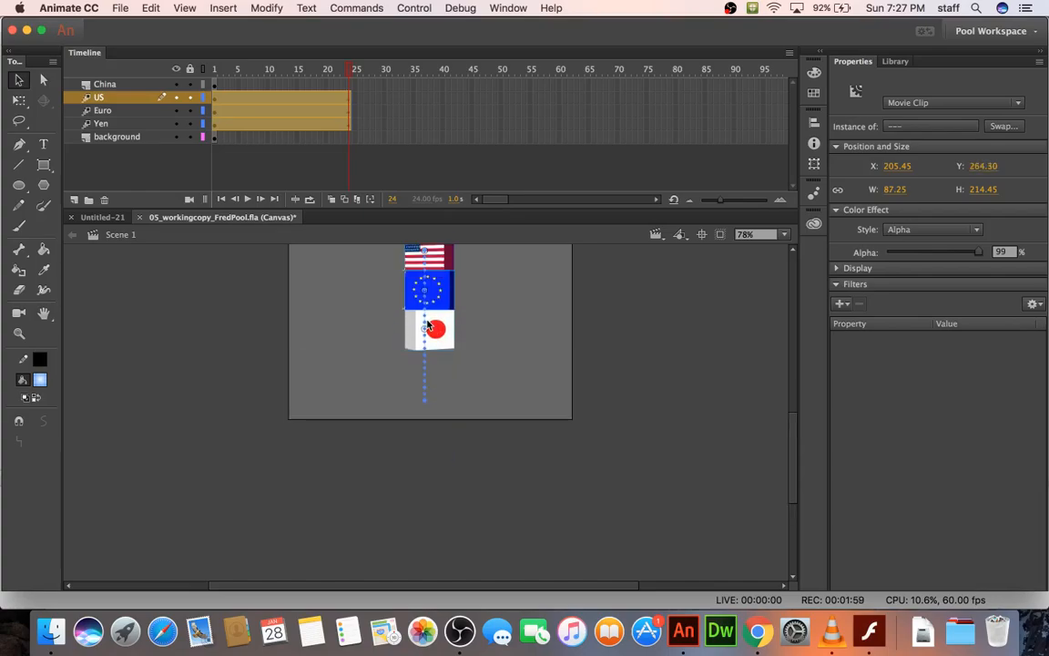
{"action": "scroll", "coordinate": [428, 324], "scroll_direction": "up", "scroll_amount": 2}
{"action": "scroll", "coordinate": [428, 325], "scroll_direction": "down", "scroll_amount": 2}
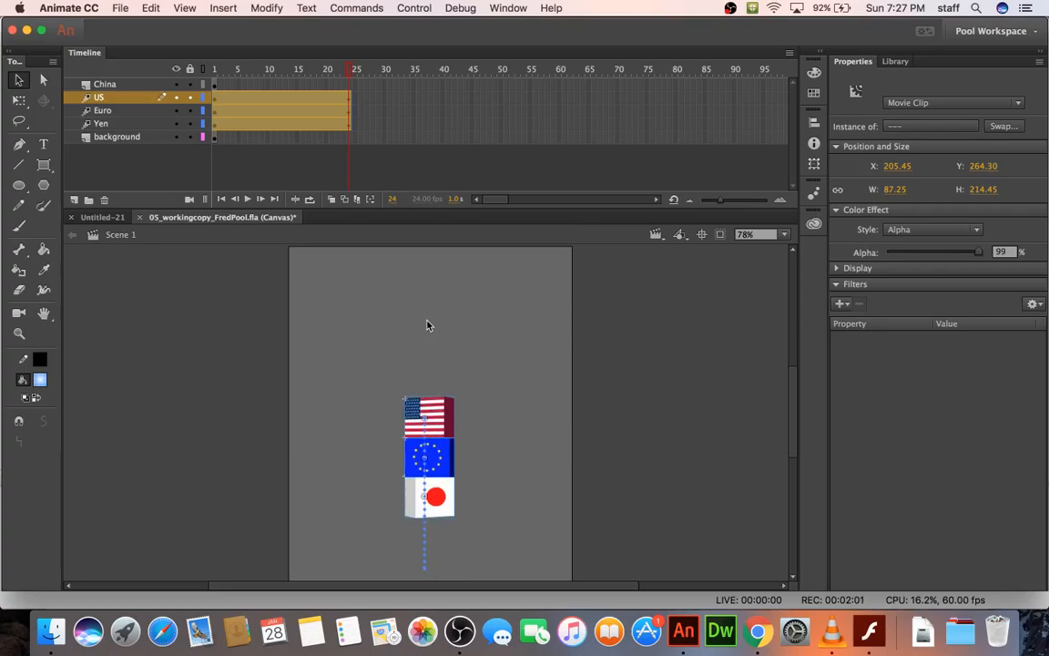
{"action": "left_click_drag", "start_coordinate": [431, 387], "coordinate": [434, 290]}
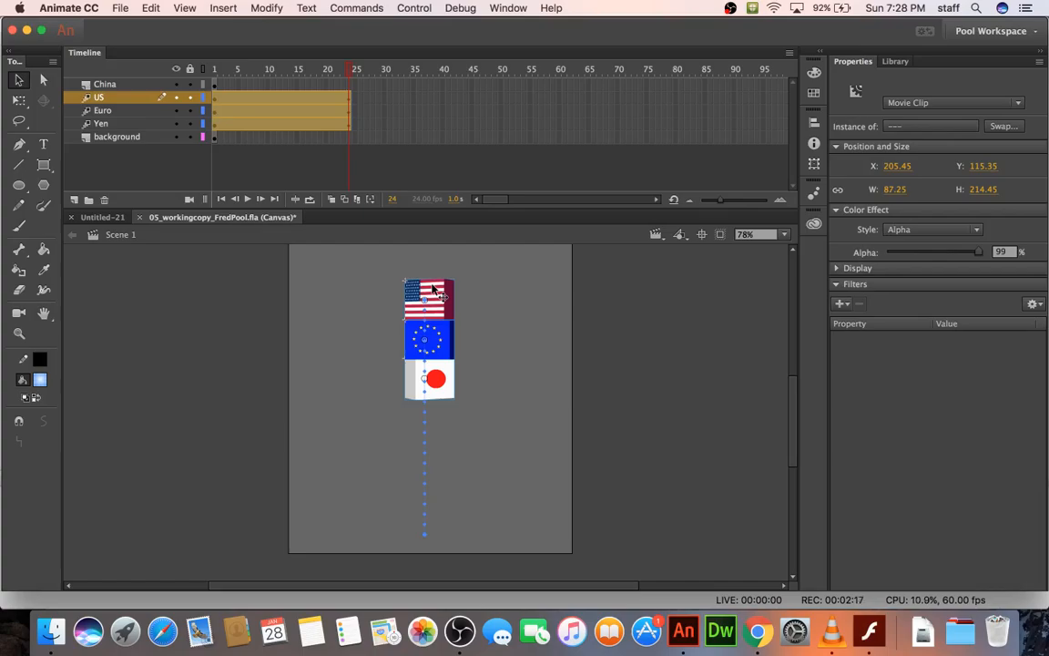
{"action": "left_click", "coordinate": [360, 124]}
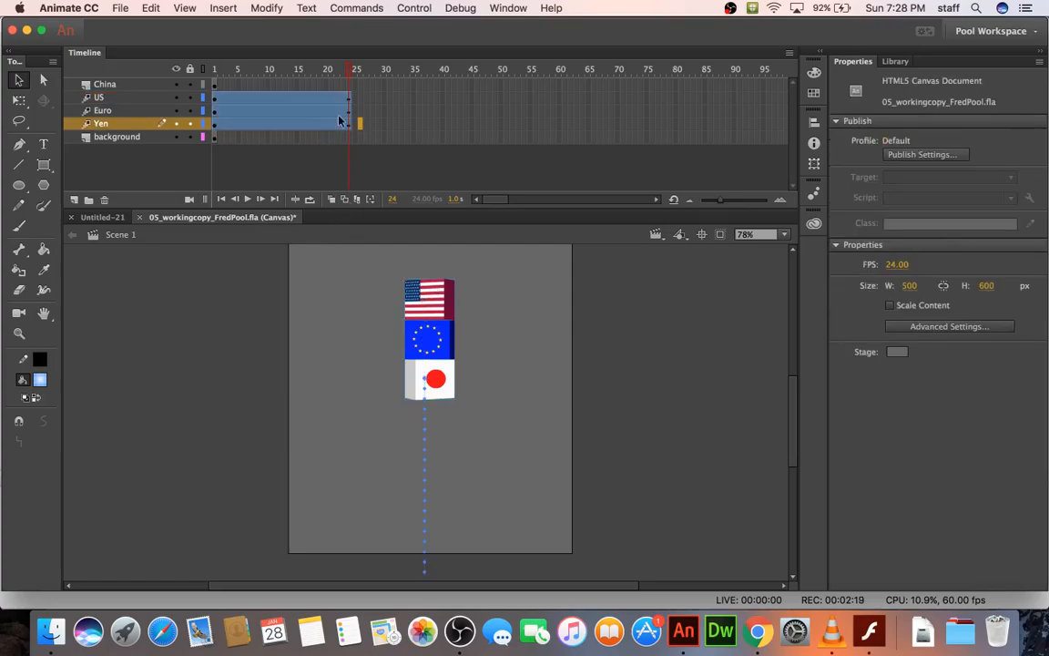
{"action": "left_click_drag", "start_coordinate": [217, 72], "coordinate": [351, 73]}
Extend the China layer to frame 24 to match the length of the flag tweens.
{"action": "left_click", "coordinate": [216, 85]}
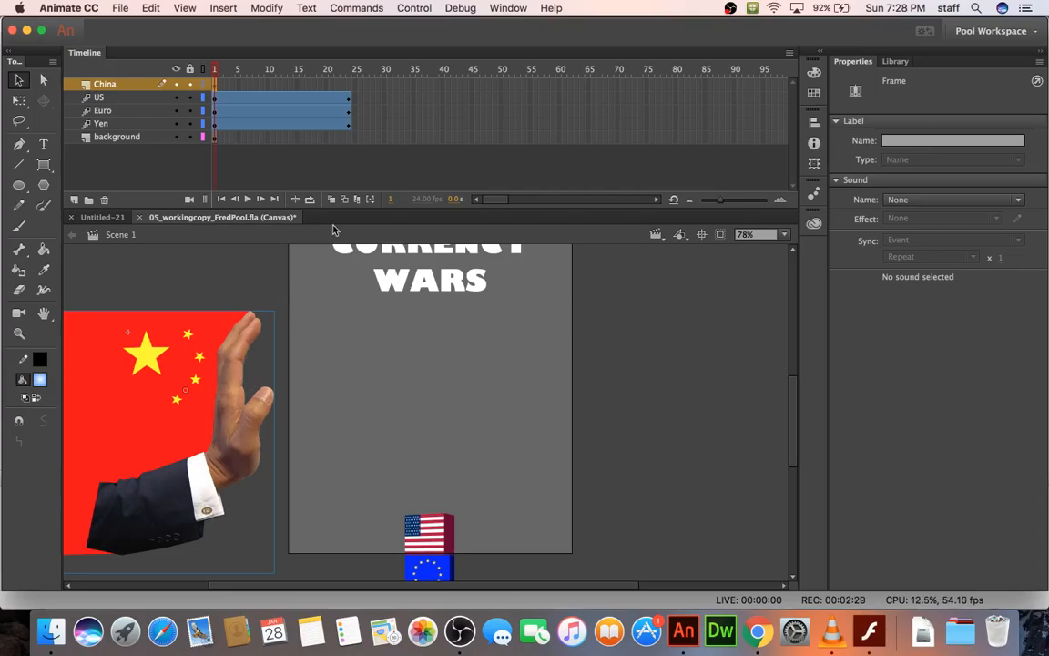
{"action": "left_click", "coordinate": [349, 85]}
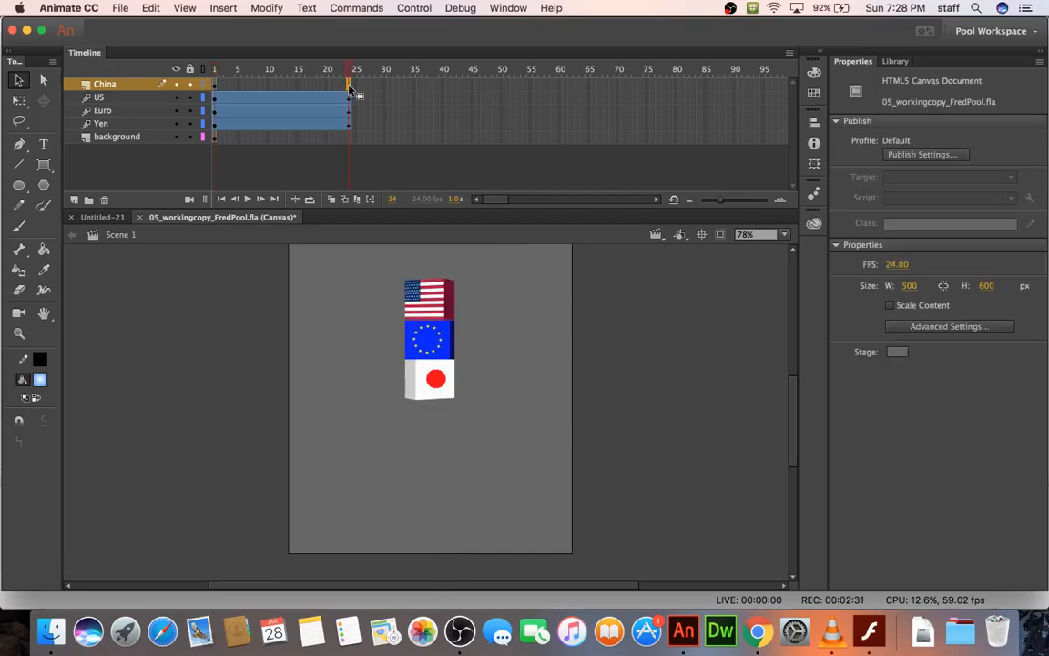
{"action": "key", "text": "F6"}
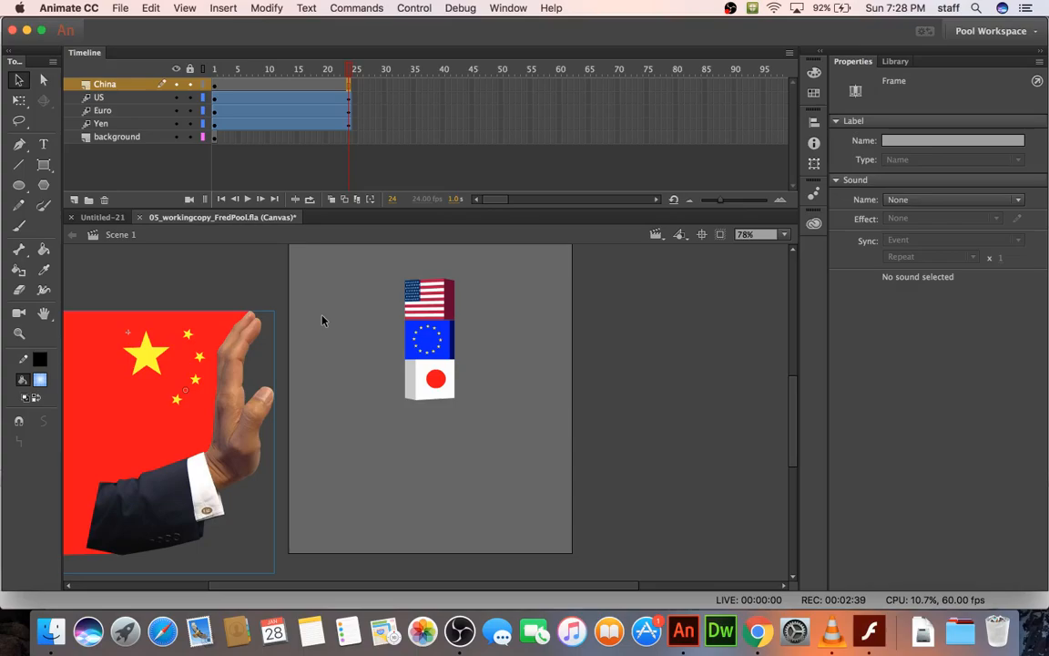
Test the animation in the browser, and close both the preview and the Output messages.
{"action": "key", "text": "super+Return"}
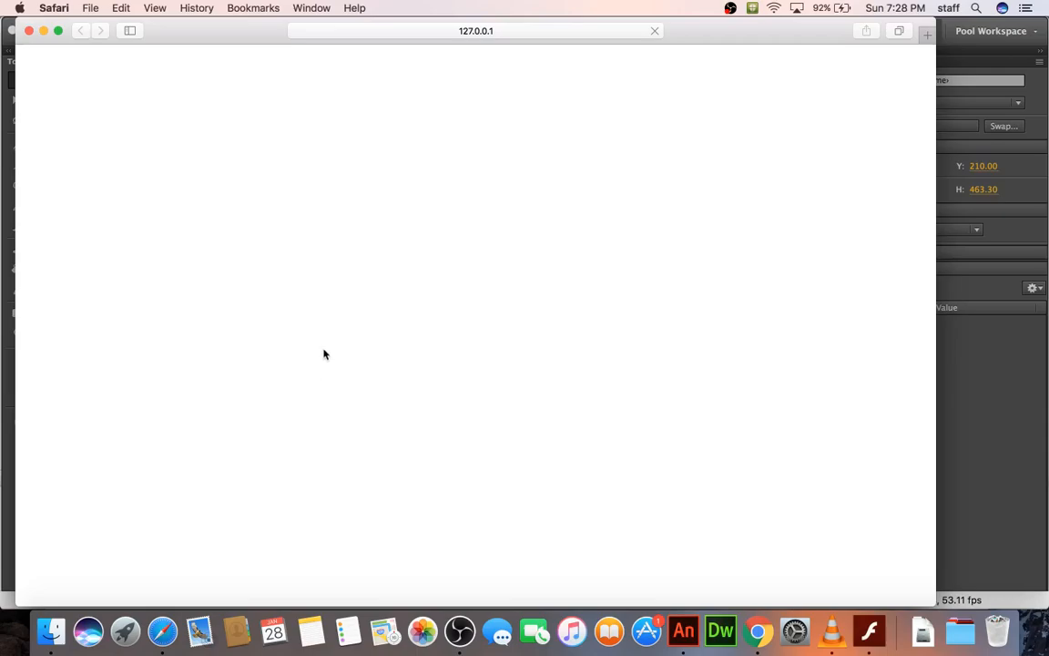
{"action": "left_click", "coordinate": [30, 32]}
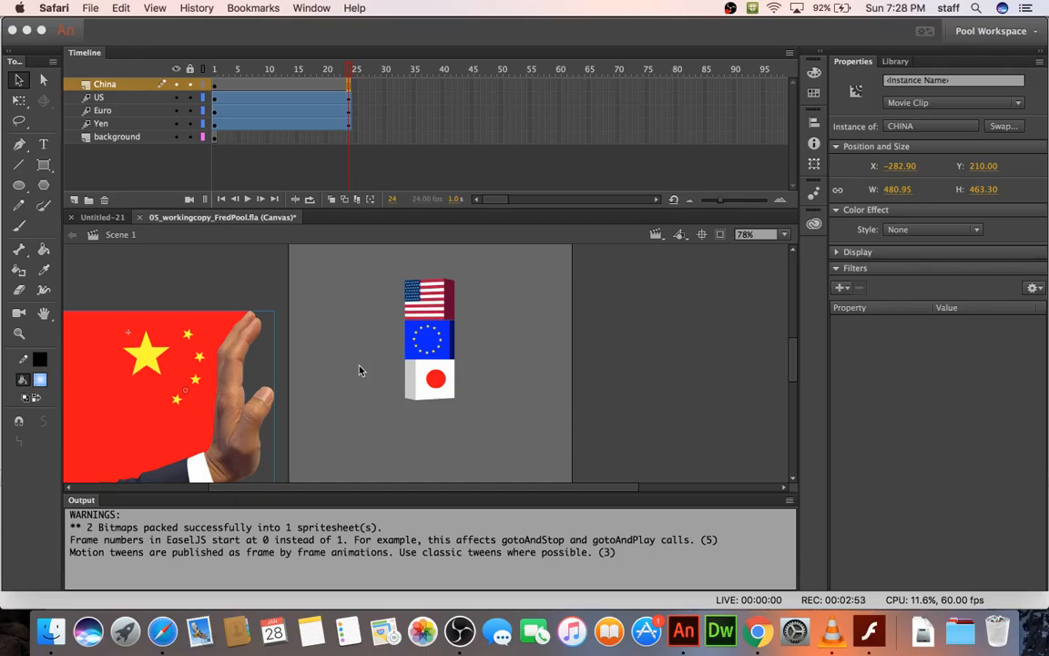
{"action": "right_click", "coordinate": [81, 502]}
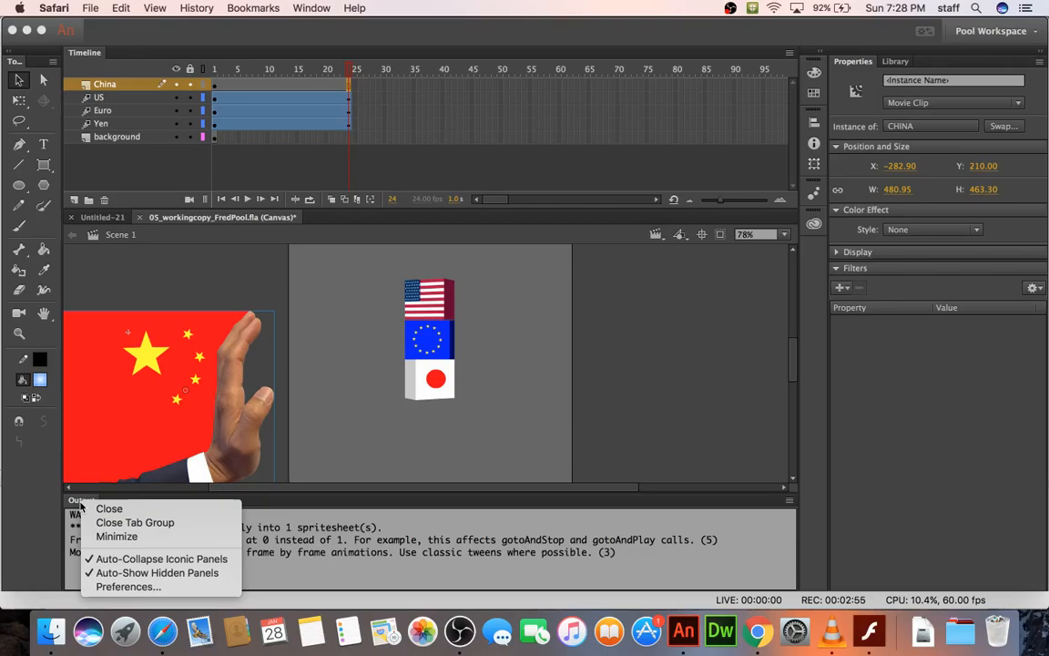
{"action": "left_click", "coordinate": [107, 508]}
{"action": "left_click", "coordinate": [310, 384]}
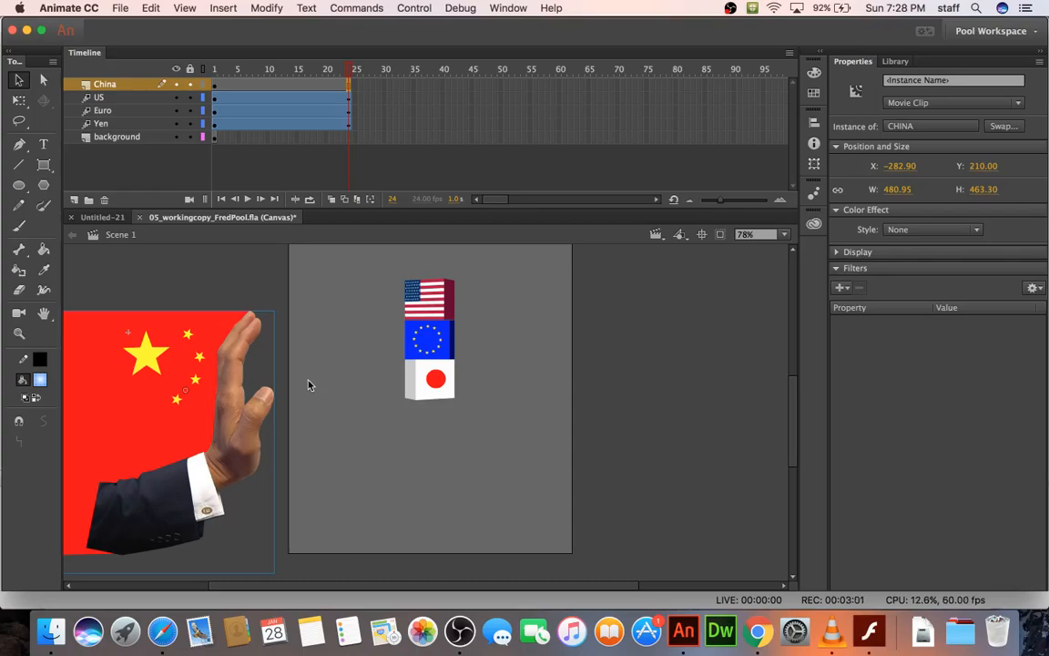
Open the US layer's tween in the motion editor and examine its X and Y location curves.
{"action": "double_click", "coordinate": [274, 97]}
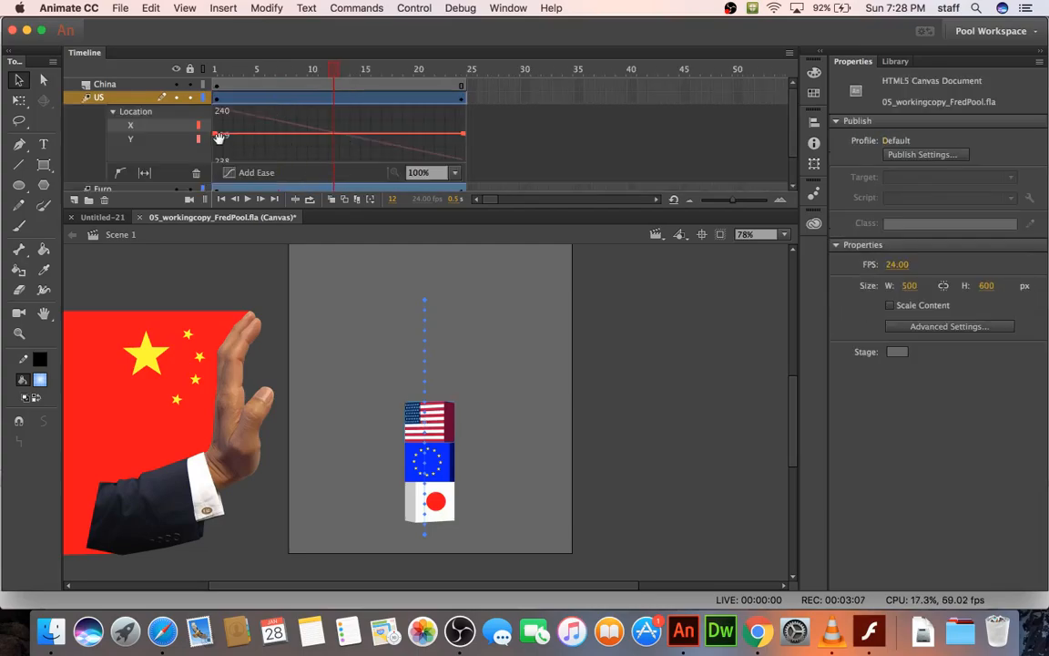
{"action": "left_click", "coordinate": [139, 130]}
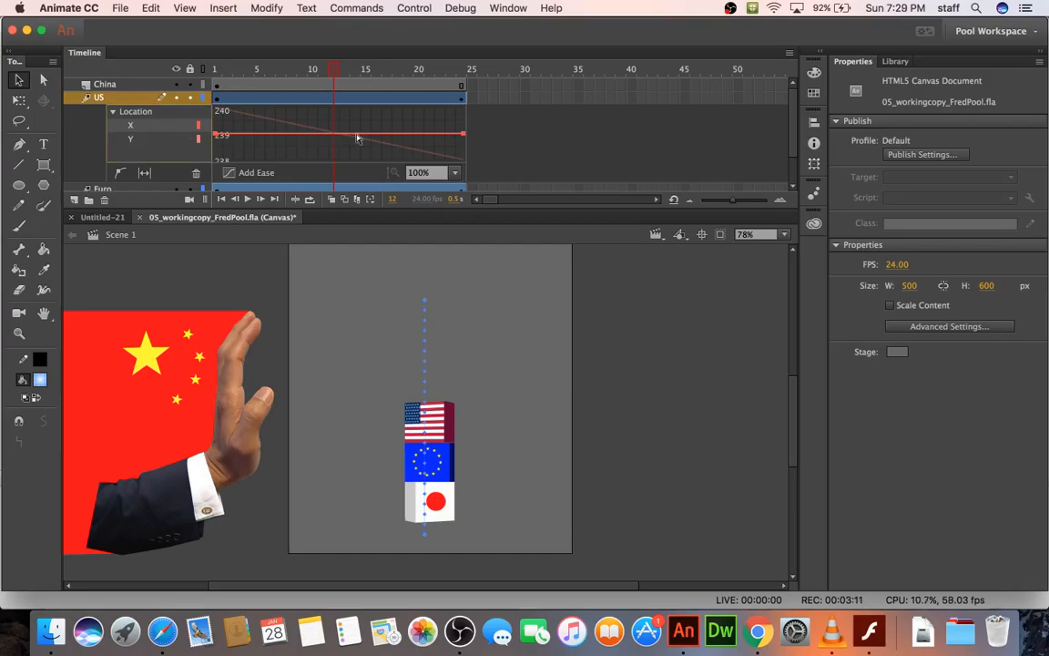
{"action": "left_click", "coordinate": [138, 140]}
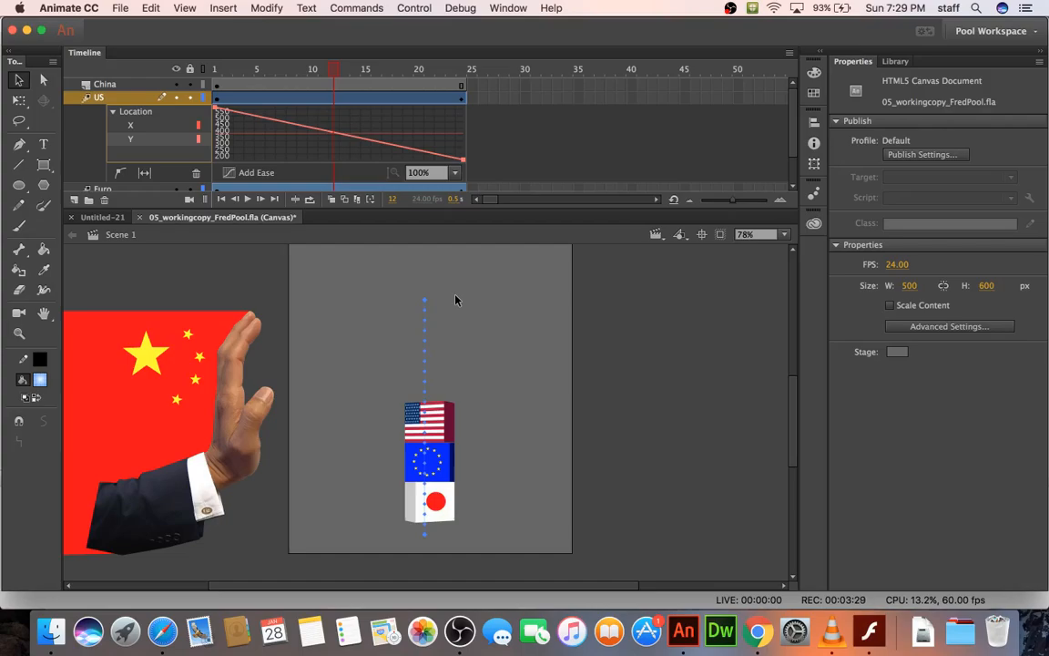
{"action": "scroll", "coordinate": [456, 300], "scroll_direction": "up", "scroll_amount": 2}
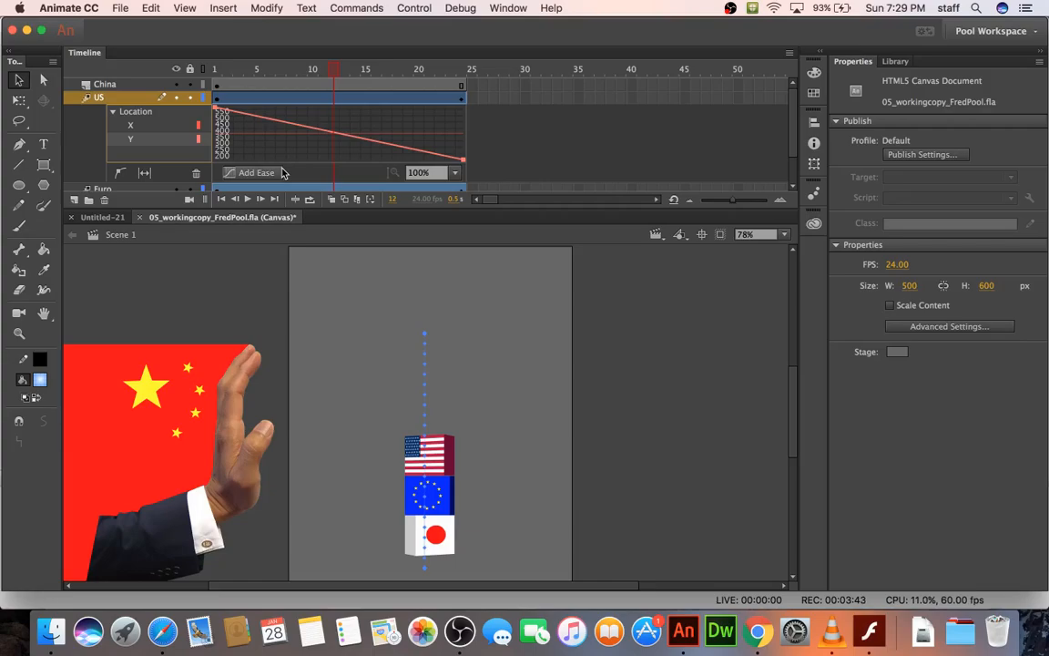
Add an anchor point at frame 16 on the US tween's Y location curve and pull it below the straight line.
{"action": "left_click", "coordinate": [150, 126]}
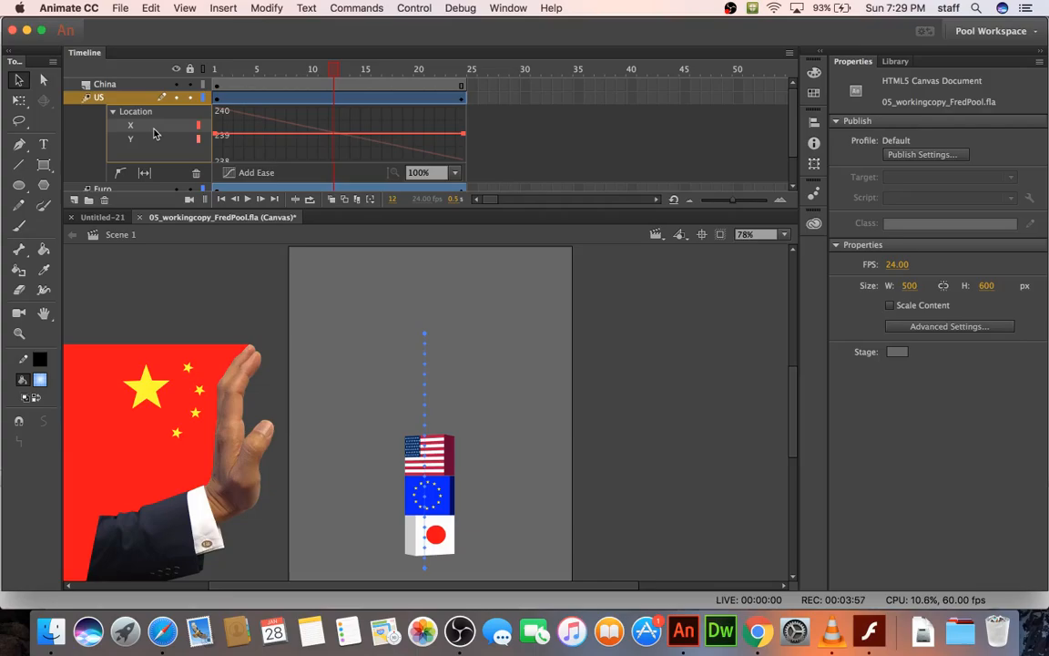
{"action": "left_click", "coordinate": [20, 148]}
{"action": "left_click", "coordinate": [130, 139]}
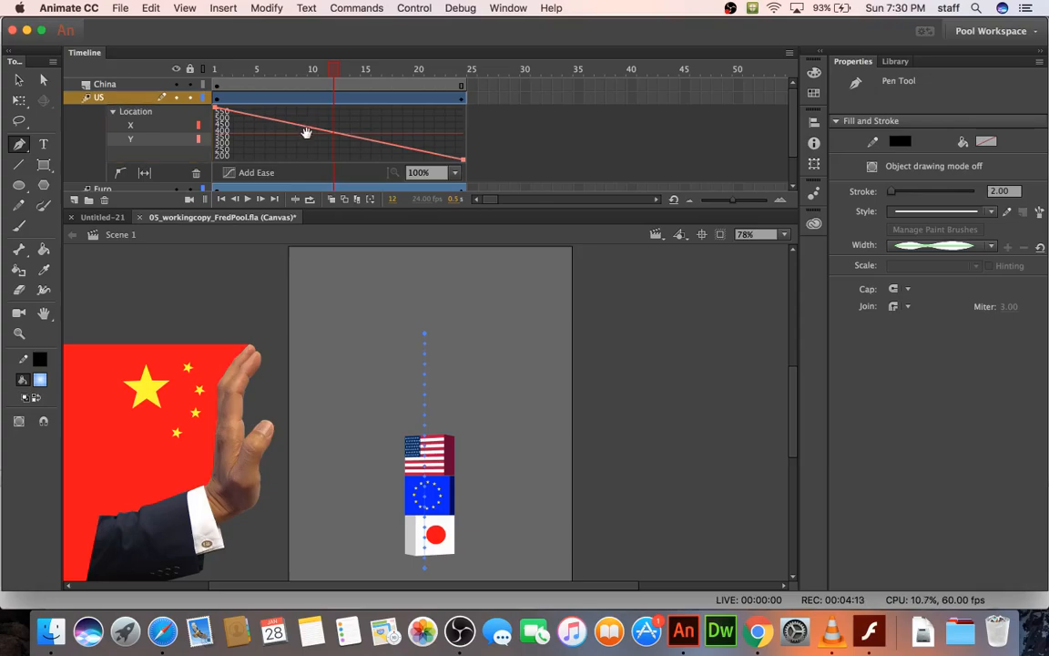
{"action": "left_click", "coordinate": [21, 150]}
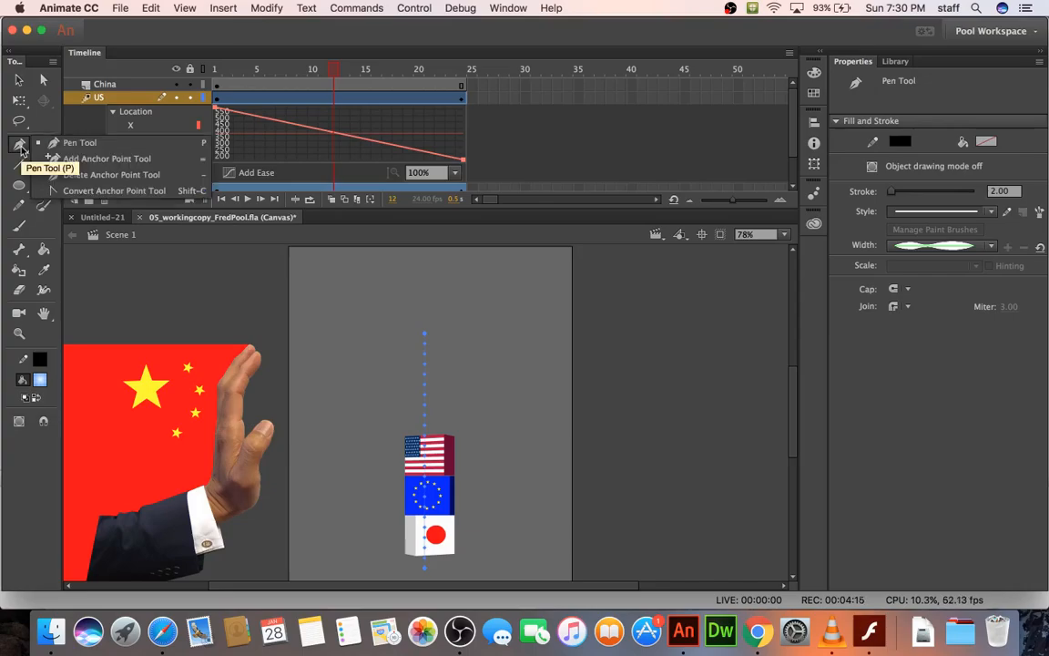
{"action": "left_click", "coordinate": [78, 159]}
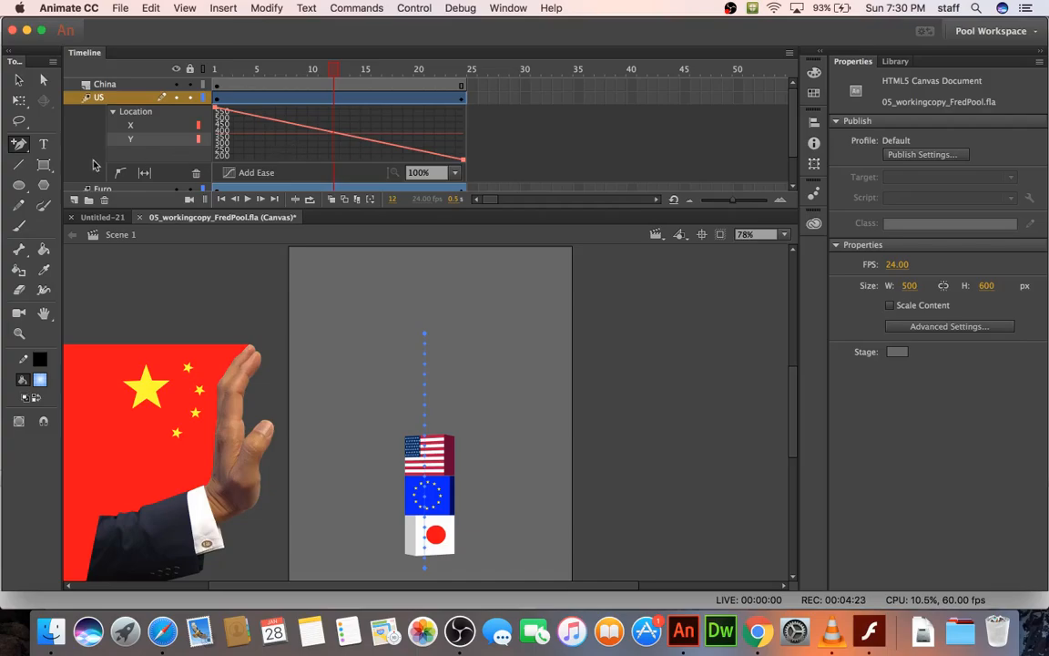
{"action": "left_click", "coordinate": [121, 175]}
{"action": "left_click_drag", "start_coordinate": [21, 144], "coordinate": [55, 130]}
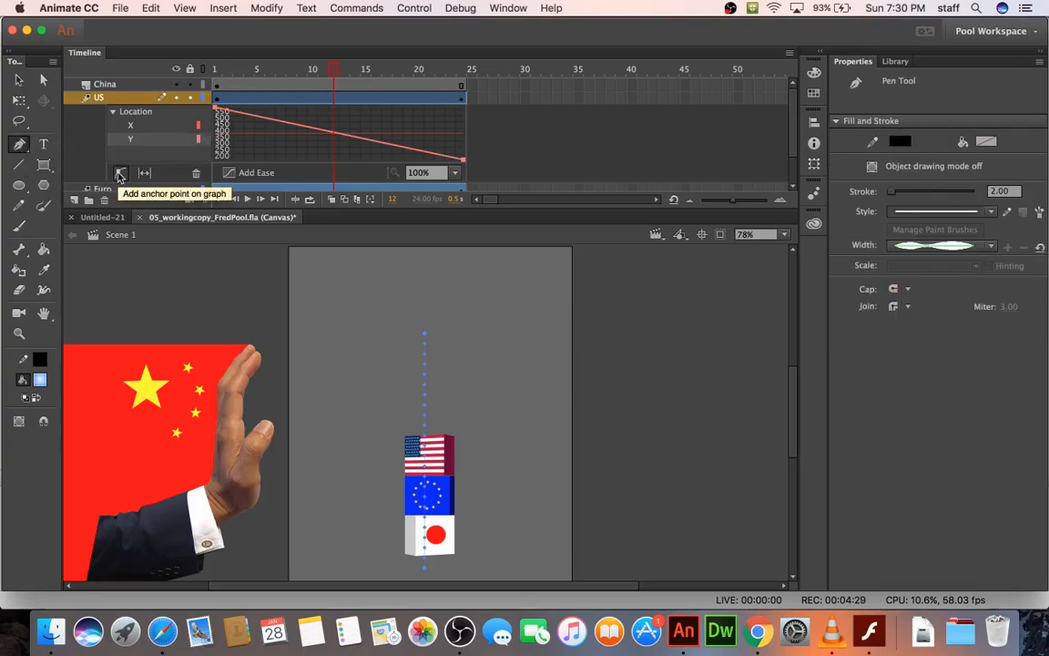
{"action": "left_click", "coordinate": [123, 177]}
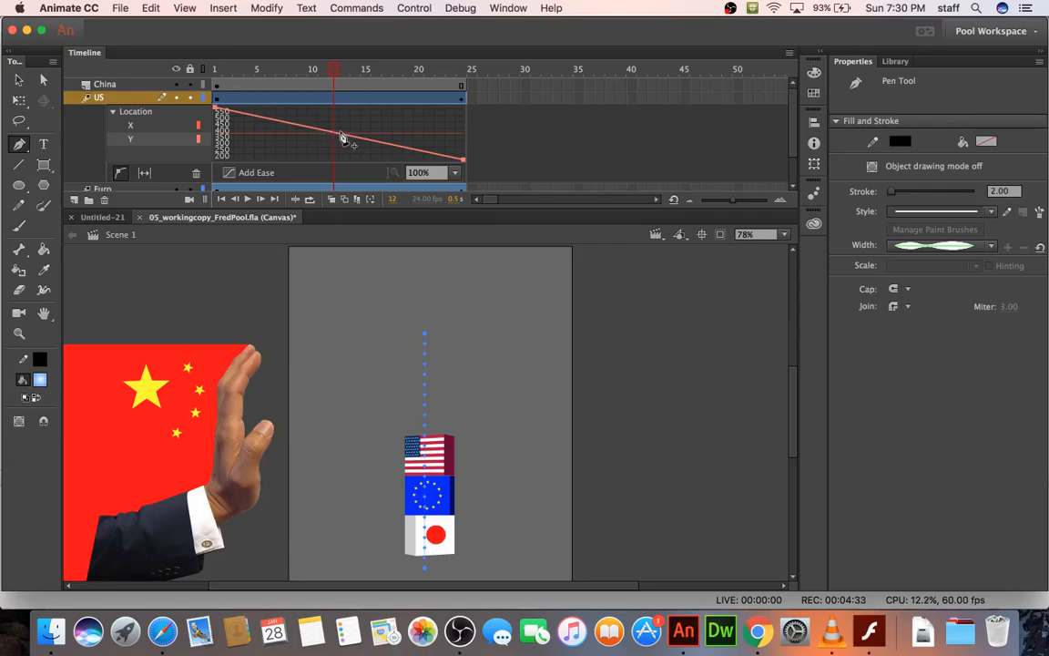
{"action": "left_click_drag", "start_coordinate": [374, 143], "coordinate": [377, 162]}
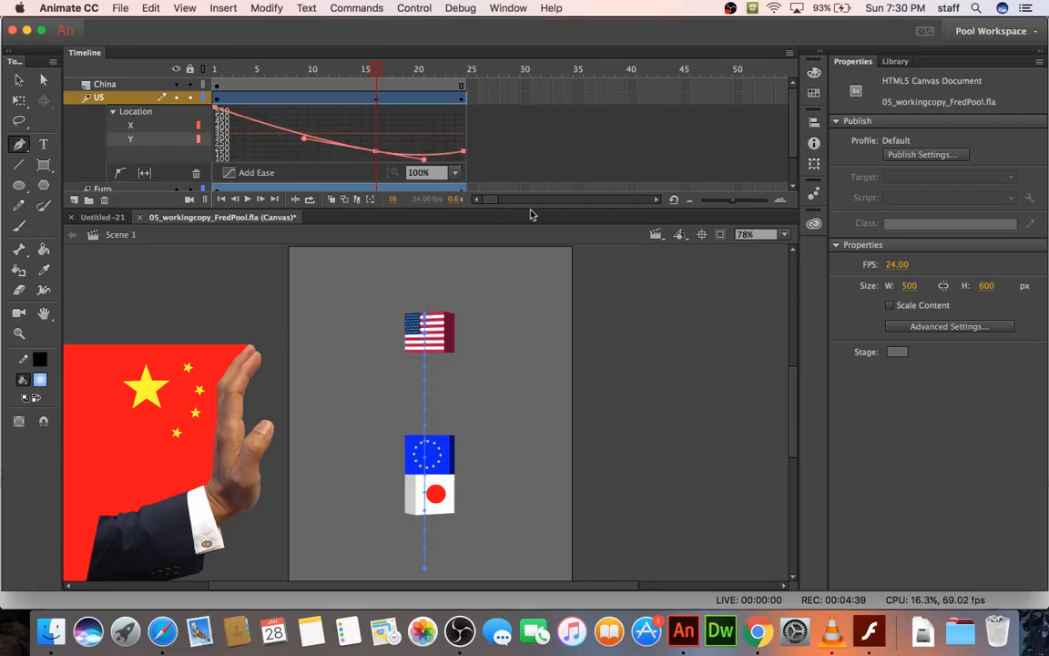
Enlarge the graph area and reshape the US Y curve, moving the added anchor to frame 20 and the end point to about 240.
{"action": "left_click_drag", "start_coordinate": [480, 208], "coordinate": [521, 296]}
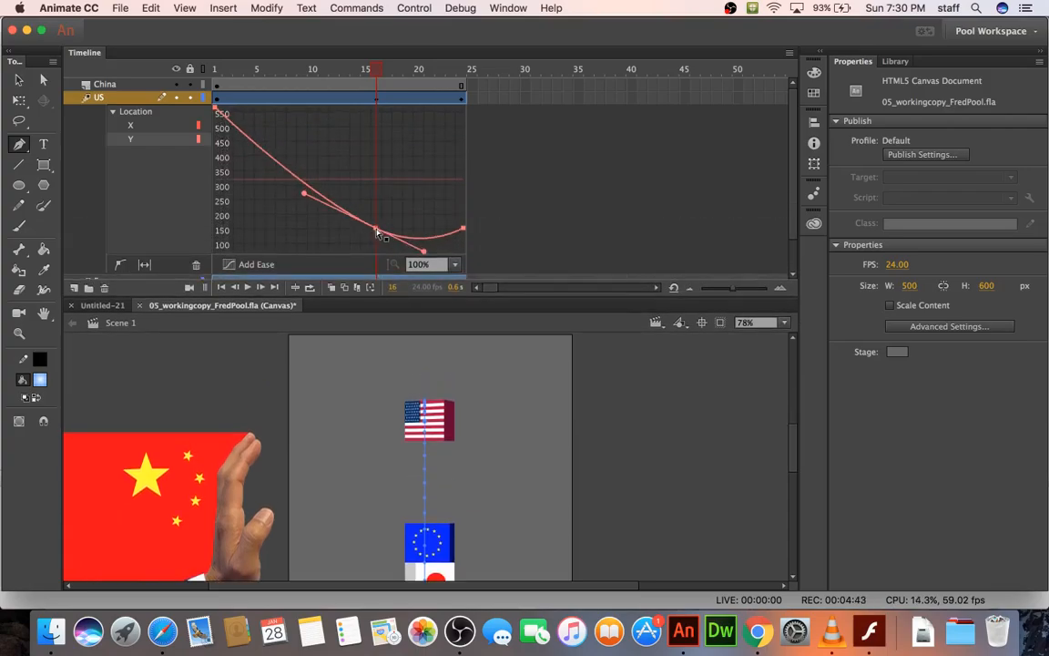
{"action": "left_click_drag", "start_coordinate": [376, 228], "coordinate": [408, 240]}
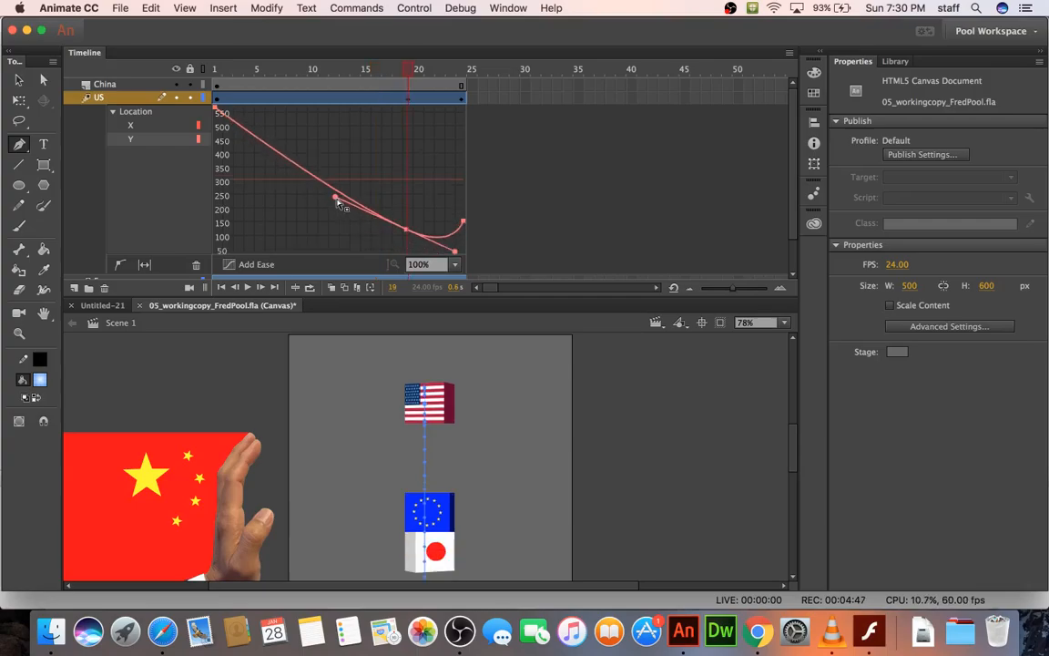
{"action": "left_click_drag", "start_coordinate": [335, 196], "coordinate": [332, 219]}
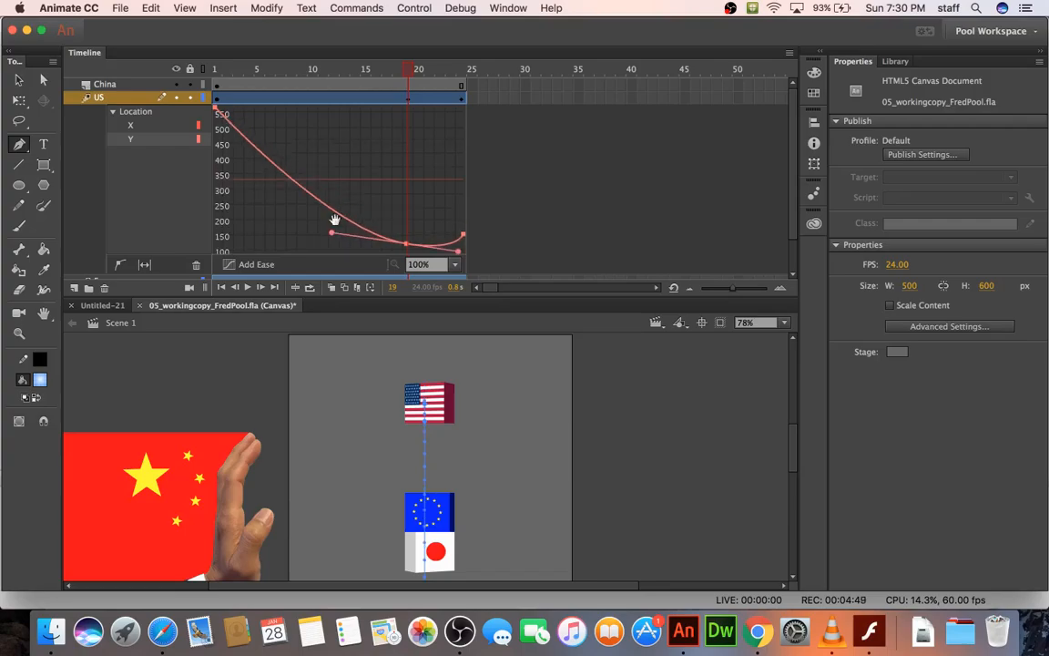
{"action": "left_click_drag", "start_coordinate": [463, 239], "coordinate": [464, 208]}
{"action": "left_click", "coordinate": [407, 245]}
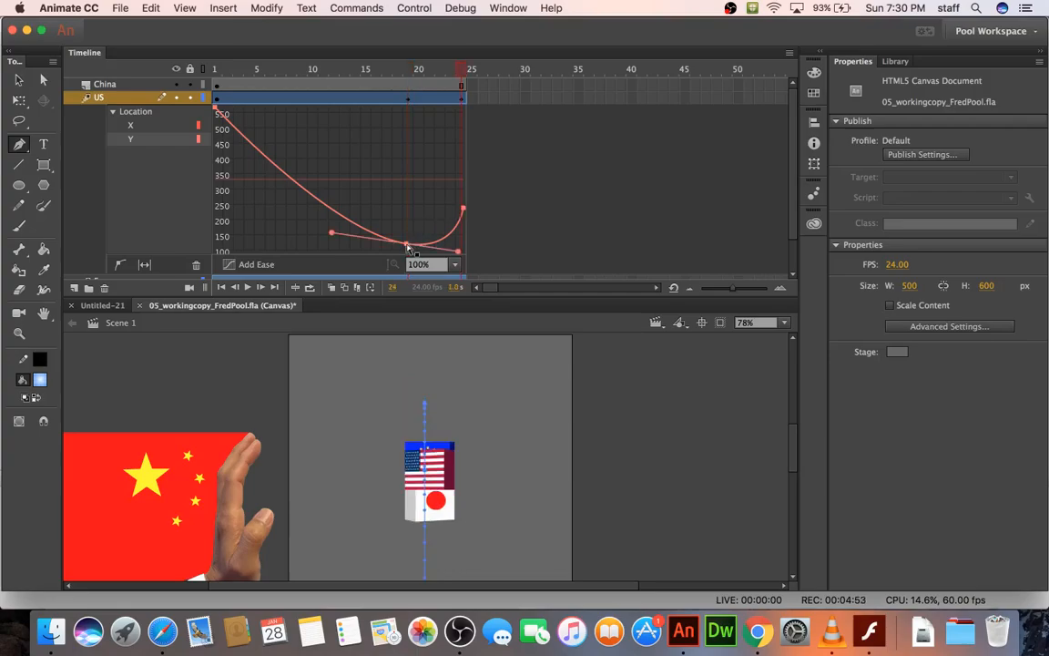
{"action": "mouse_move", "coordinate": [407, 245]}
{"action": "left_mouse_down"}
{"action": "mouse_move", "coordinate": [447, 252]}
{"action": "mouse_move", "coordinate": [410, 246]}
{"action": "mouse_move", "coordinate": [423, 249]}
{"action": "left_mouse_up"}
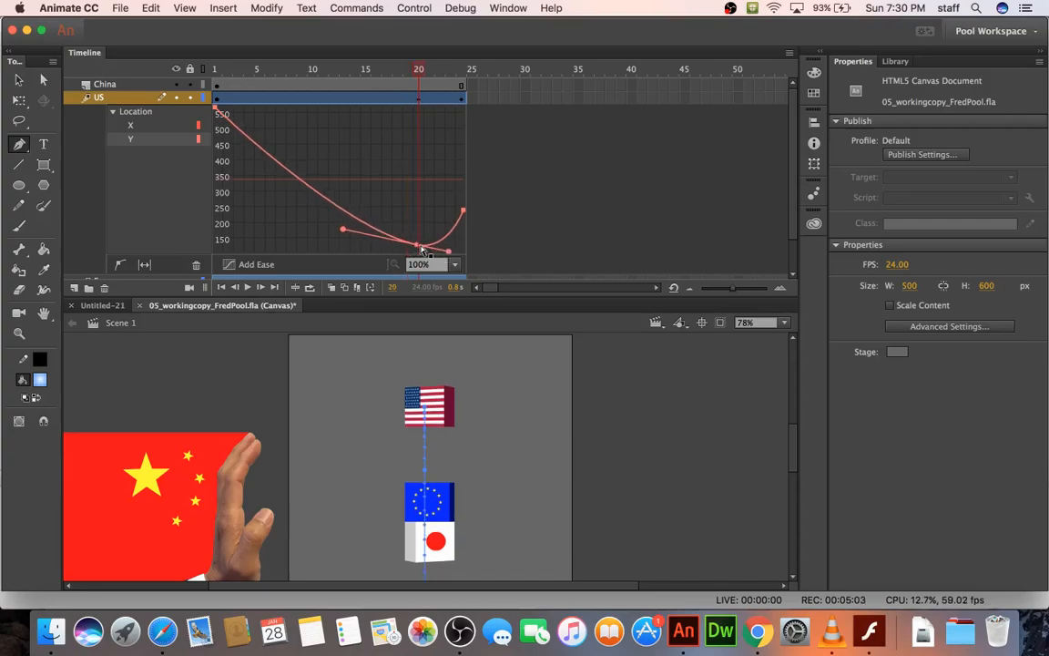
Add an anchor at frame 7 on the US Y curve at about 460 and adjust its handle for a gradual start.
{"action": "left_click", "coordinate": [271, 153]}
{"action": "left_click_drag", "start_coordinate": [271, 153], "coordinate": [283, 142]}
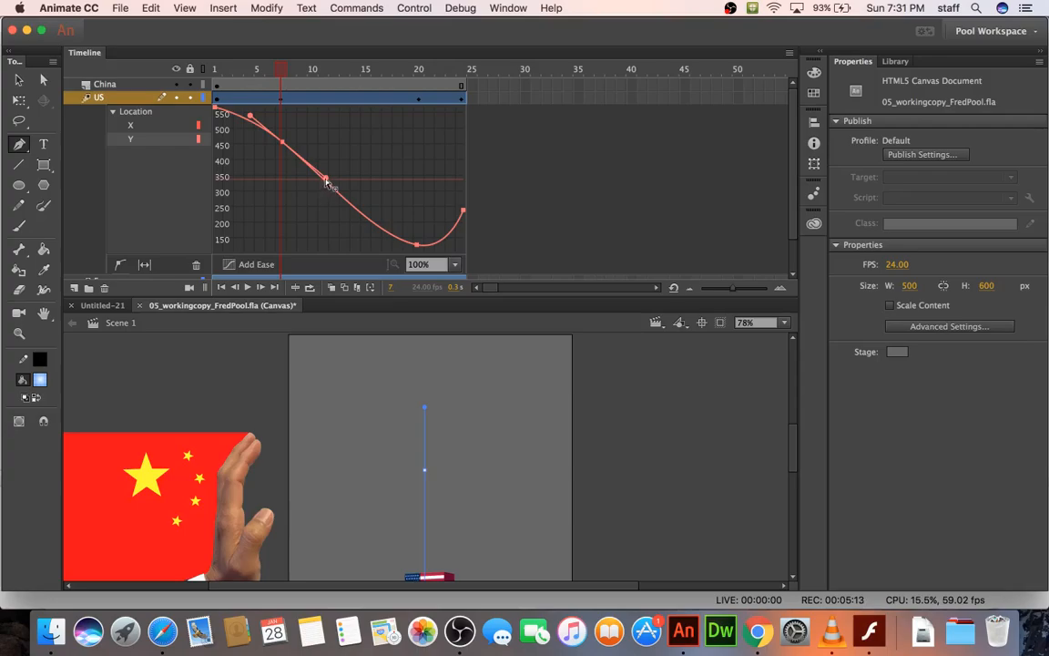
{"action": "left_click_drag", "start_coordinate": [326, 180], "coordinate": [332, 177]}
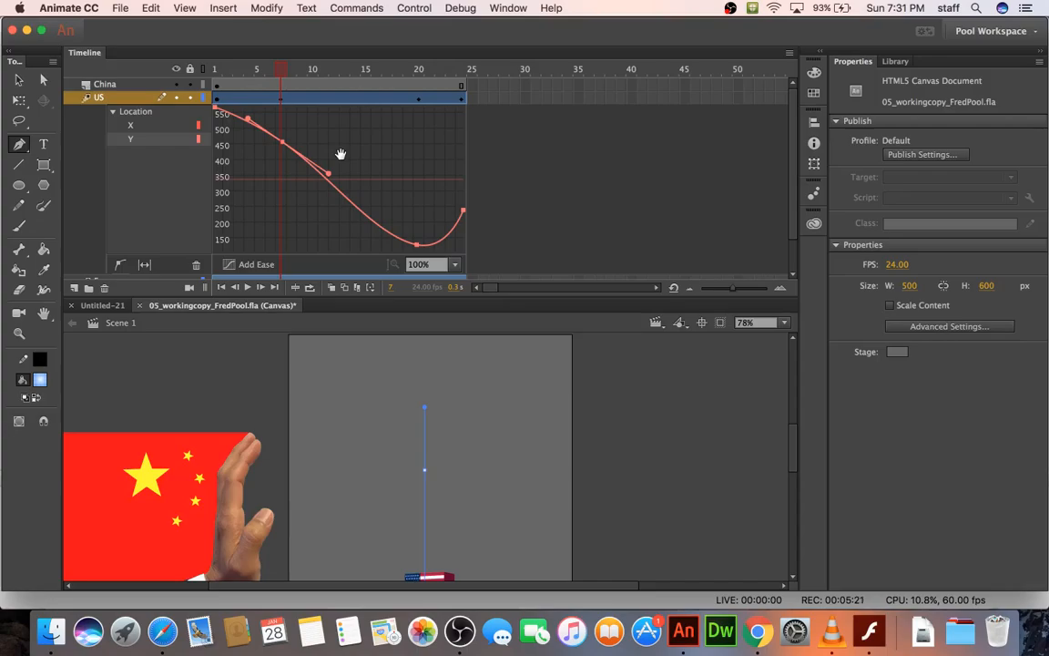
View the US Y curve at 200% vertical zoom and restore the graph to 100%.
{"action": "left_click", "coordinate": [455, 265]}
{"action": "left_click", "coordinate": [432, 314]}
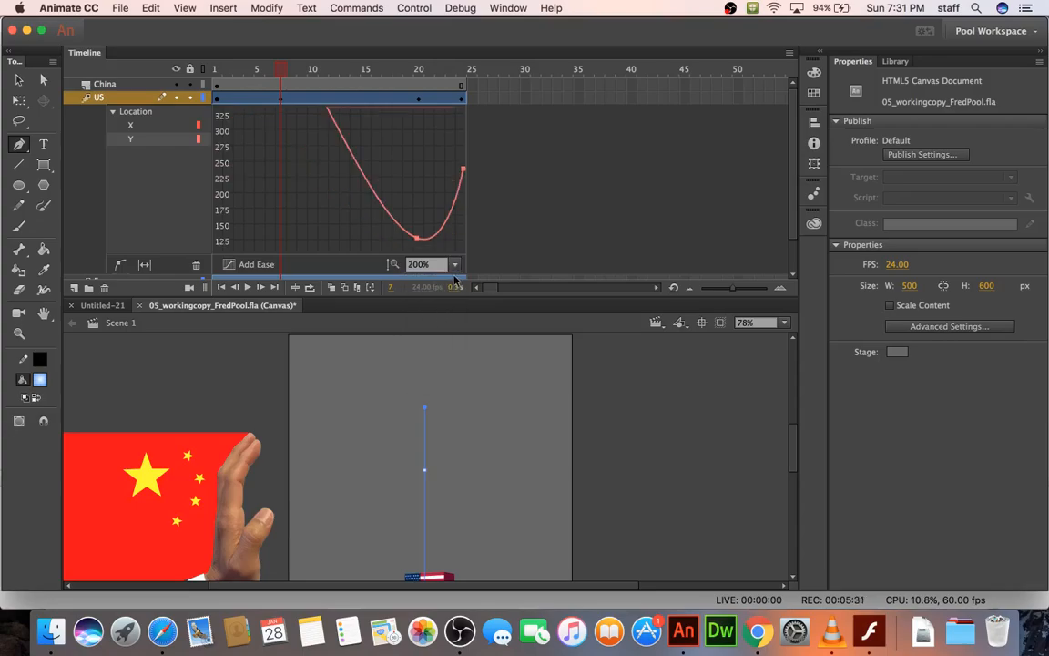
{"action": "left_click", "coordinate": [455, 265]}
{"action": "left_click", "coordinate": [428, 281]}
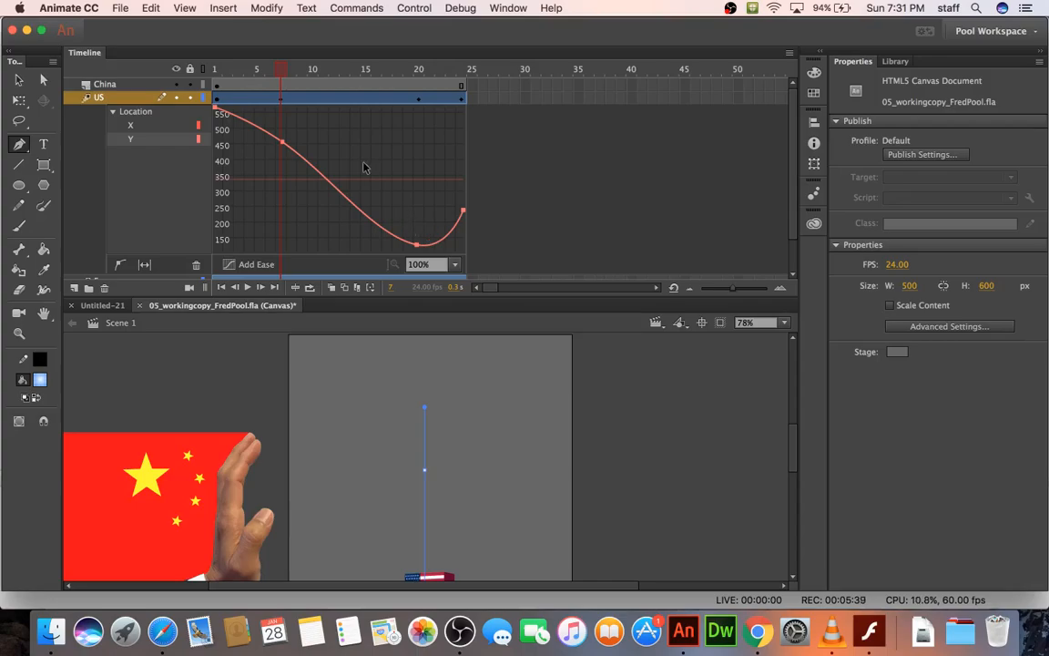
Copy the US tween's Y curve and close its motion editor.
{"action": "right_click", "coordinate": [312, 168]}
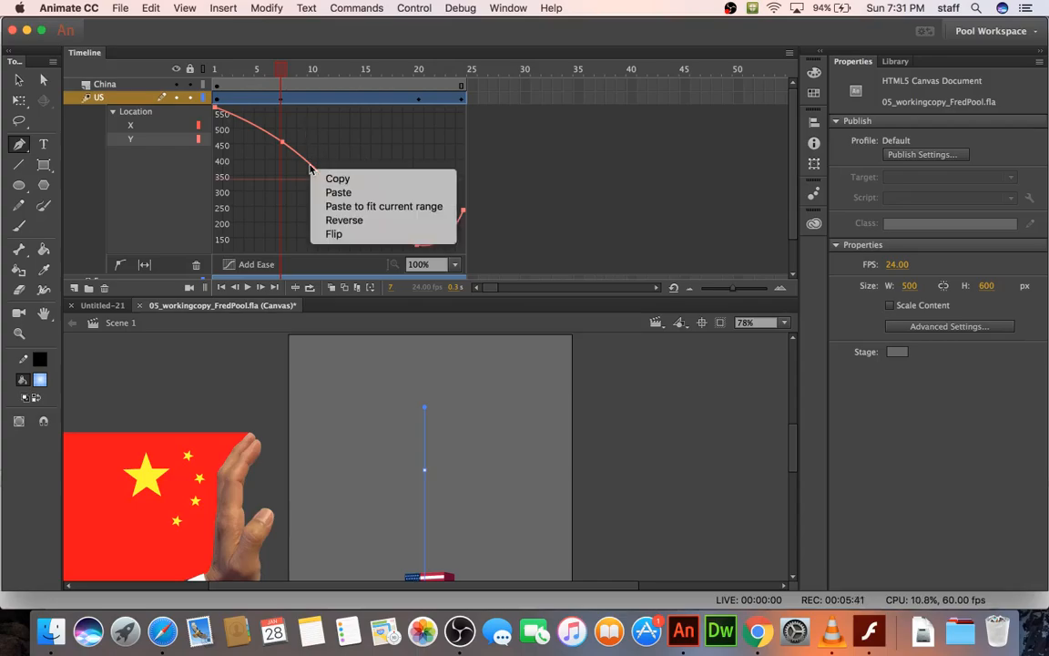
{"action": "left_click", "coordinate": [337, 179]}
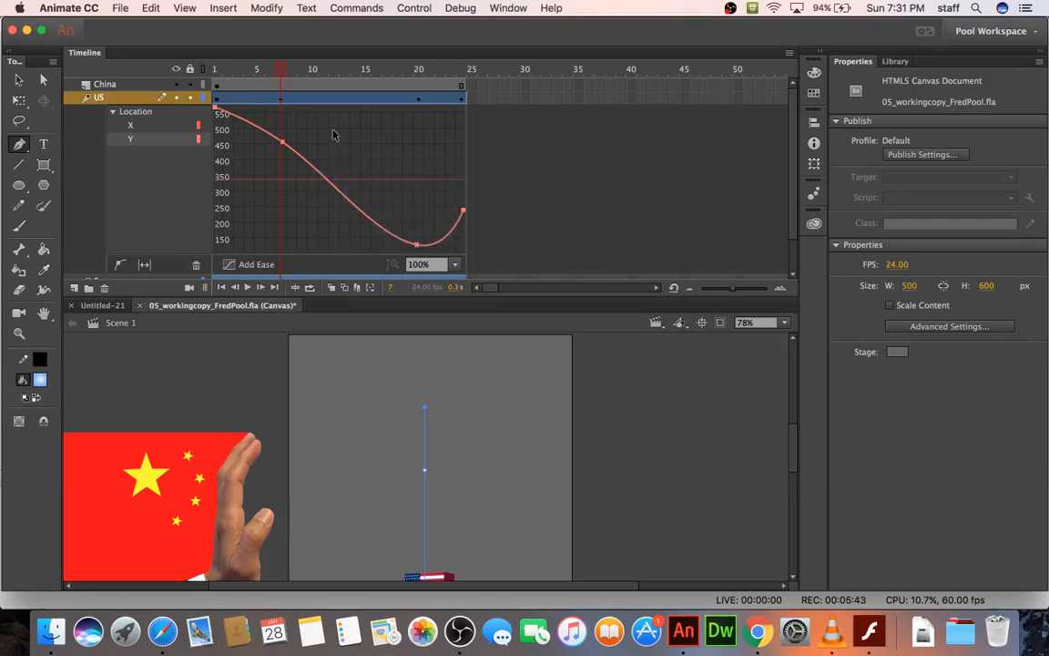
{"action": "left_click", "coordinate": [323, 98]}
{"action": "double_click", "coordinate": [325, 100]}
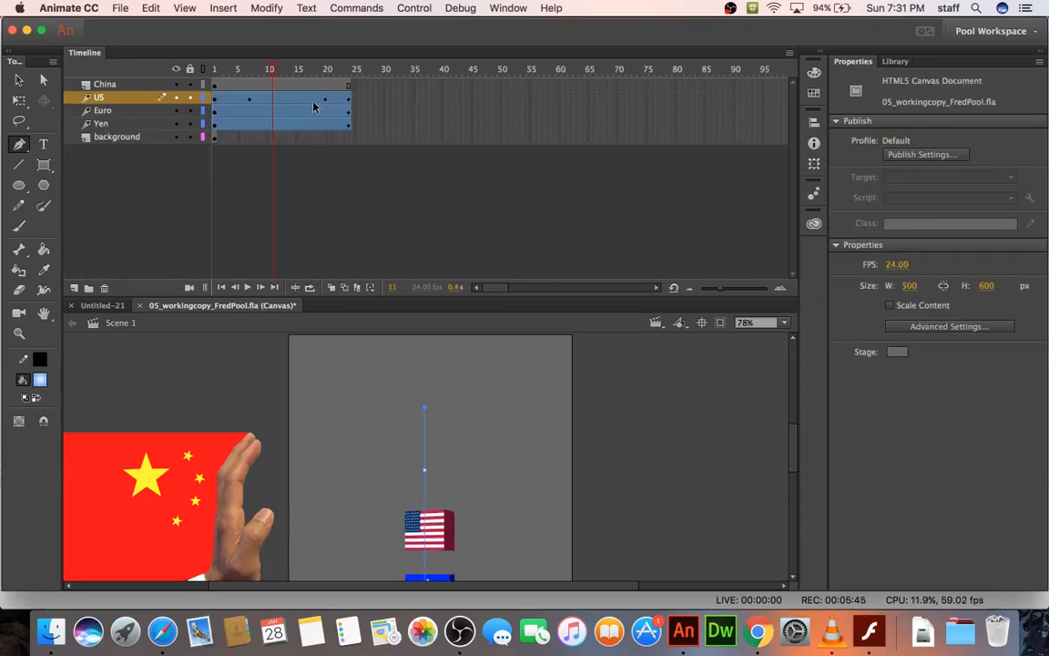
Paste the copied curve onto the Euro tween's Y property, fitted to its current range, and close its motion editor.
{"action": "left_click", "coordinate": [276, 115]}
{"action": "double_click", "coordinate": [278, 116]}
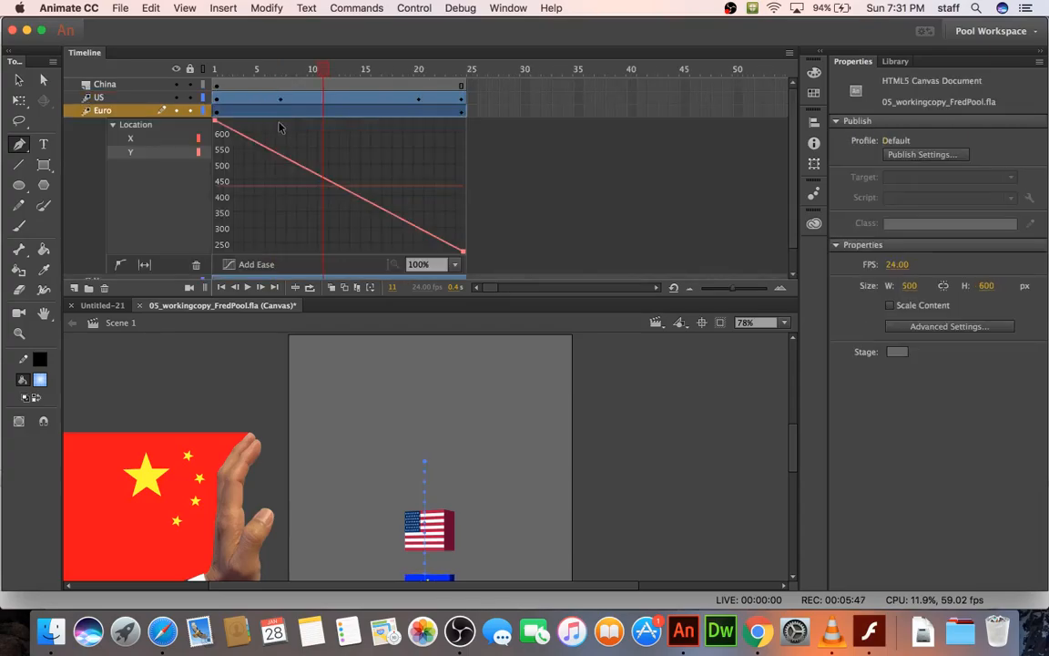
{"action": "right_click", "coordinate": [319, 179]}
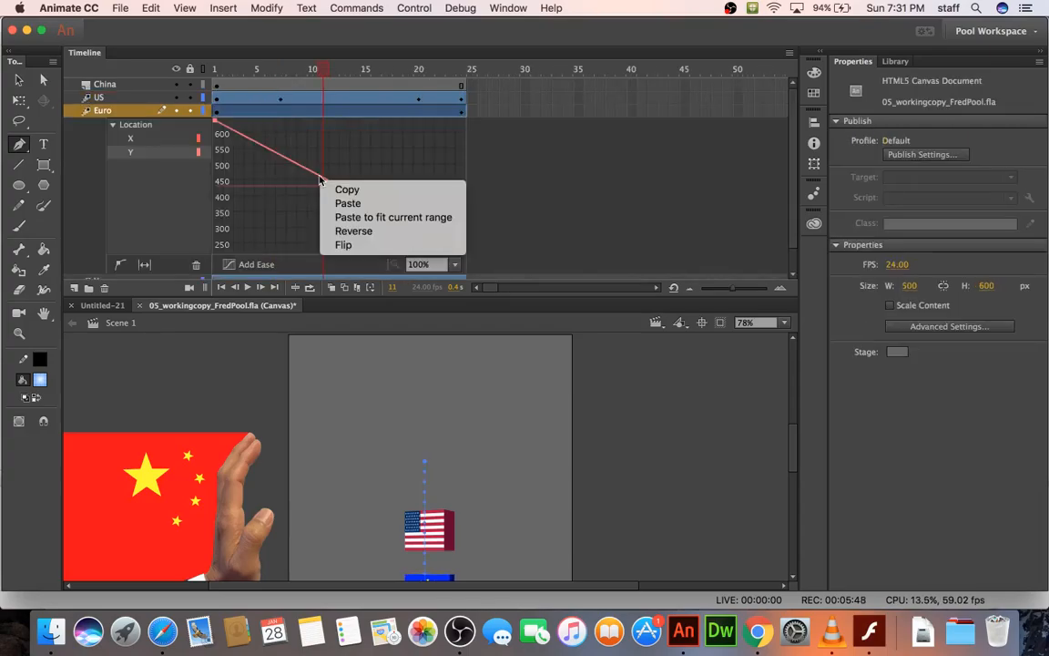
{"action": "left_click", "coordinate": [339, 218]}
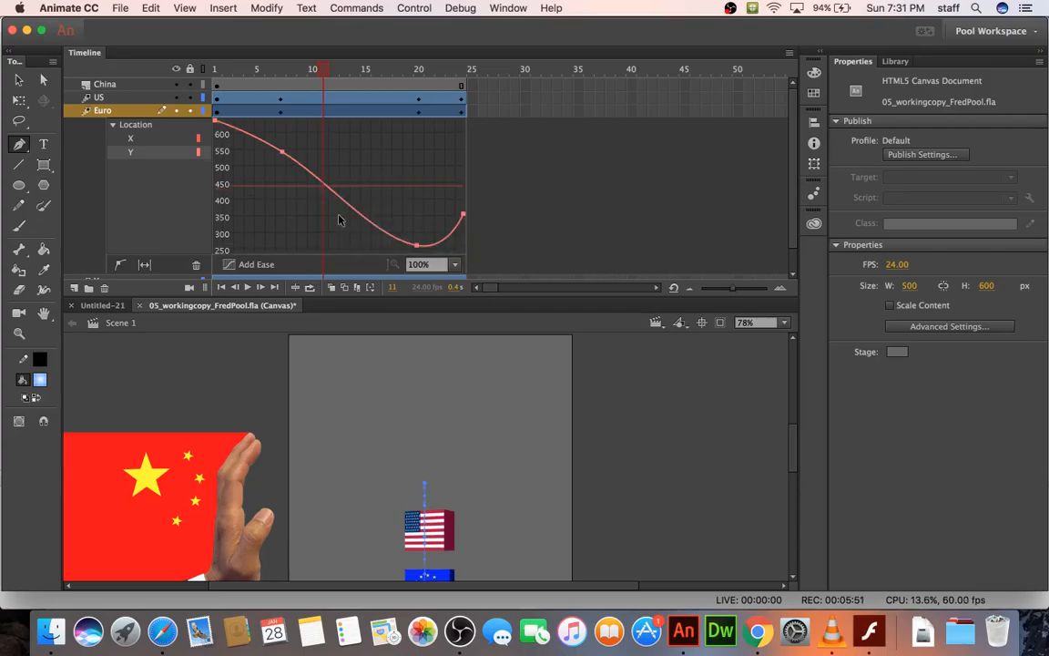
{"action": "left_click", "coordinate": [323, 111]}
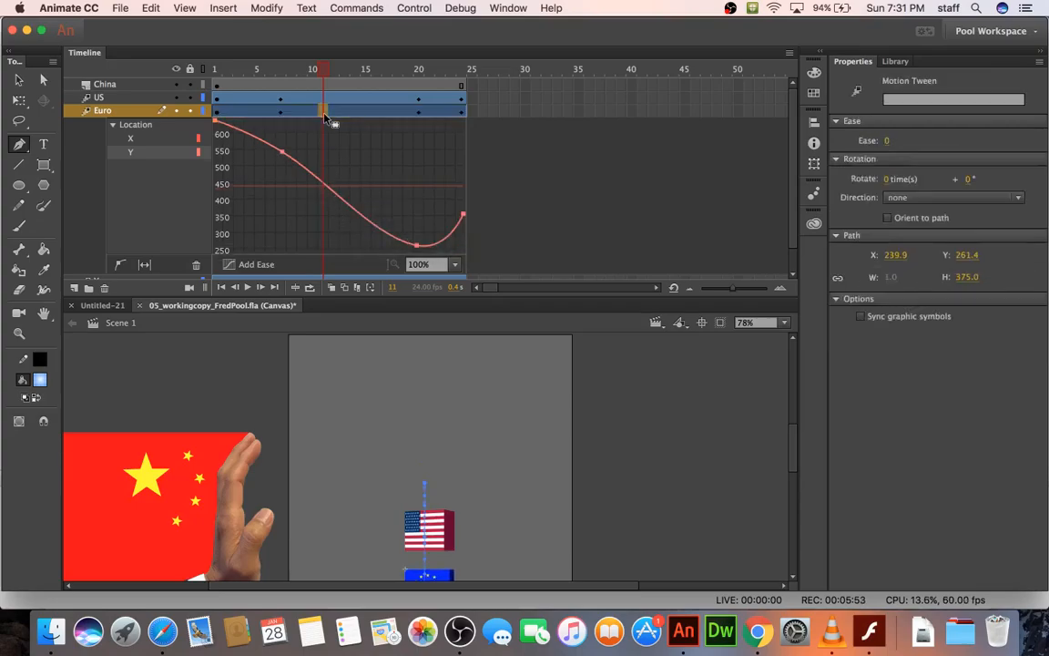
{"action": "double_click", "coordinate": [324, 115]}
Open the Yen tween's motion editor and paste the copied curve onto its Y property, fitted to the current range.
{"action": "double_click", "coordinate": [297, 125]}
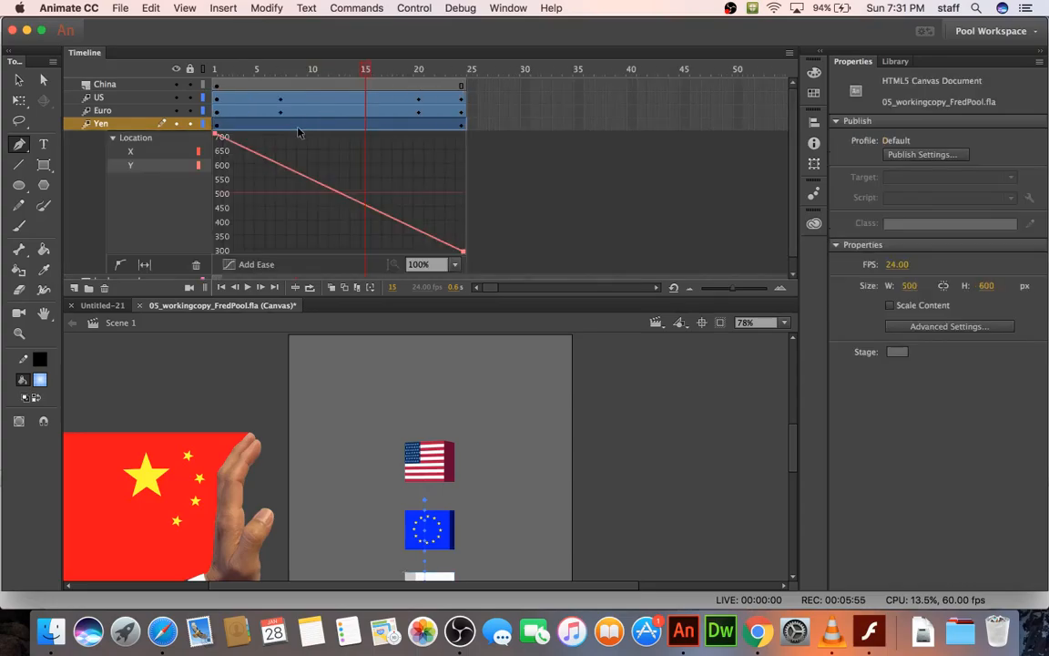
{"action": "right_click", "coordinate": [310, 181]}
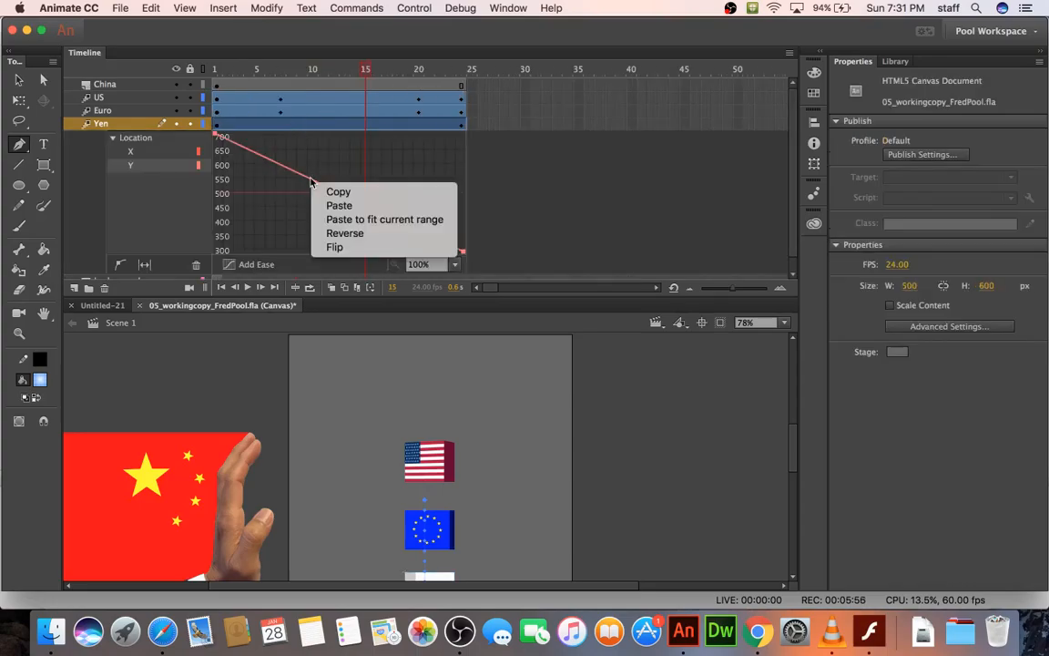
{"action": "left_click", "coordinate": [336, 220]}
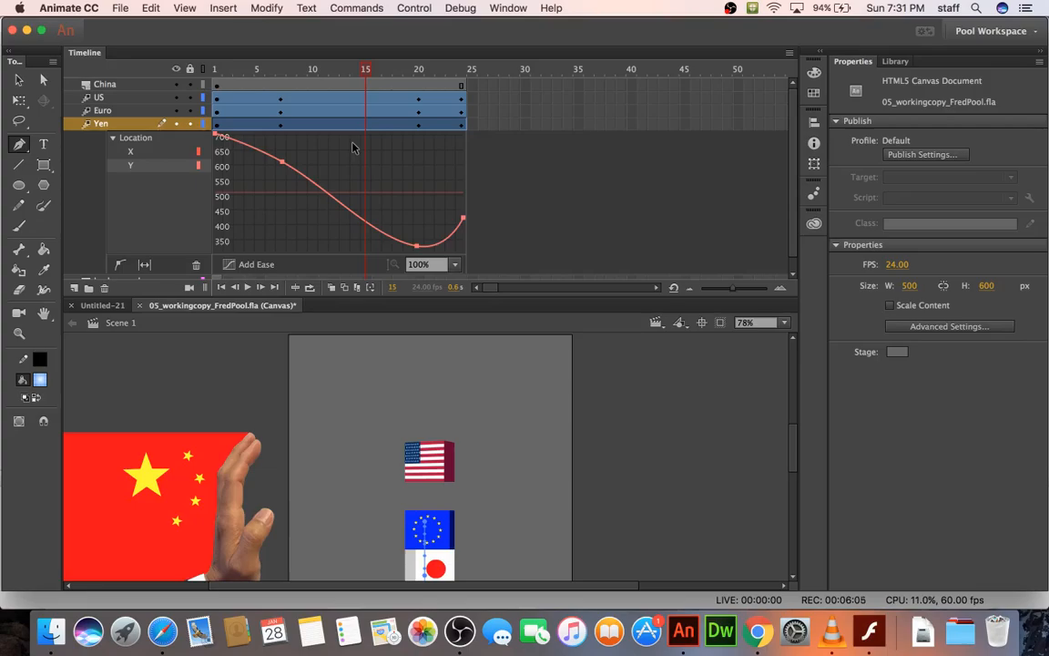
Test the revised flag motion in the browser without cancelling the export, and close both the preview and the Output messages.
{"action": "key", "text": "super+Return"}
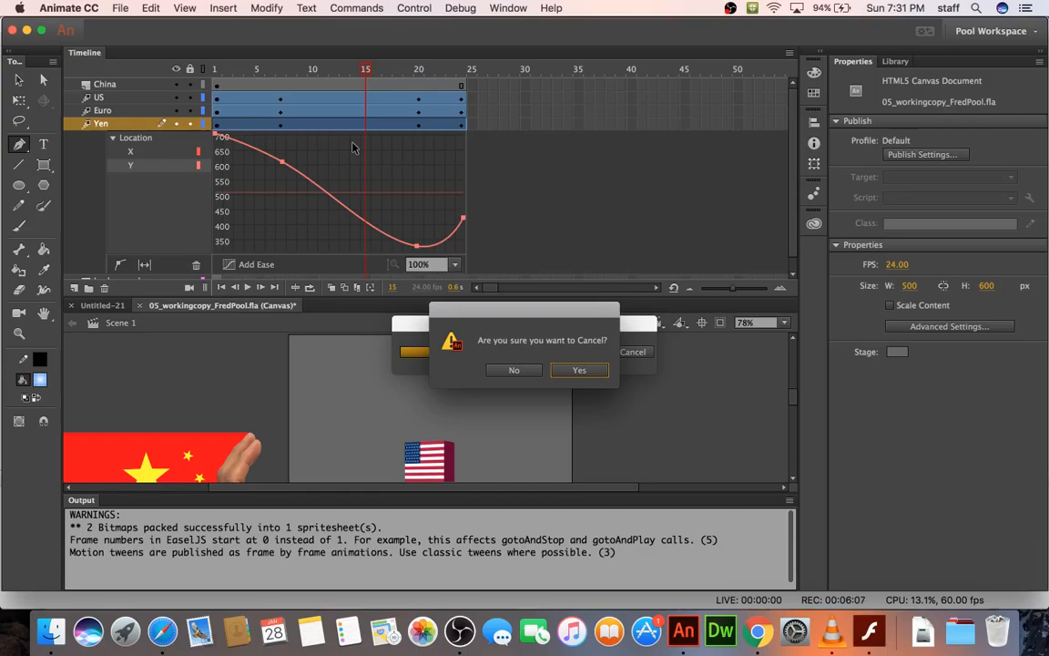
{"action": "left_click", "coordinate": [512, 371]}
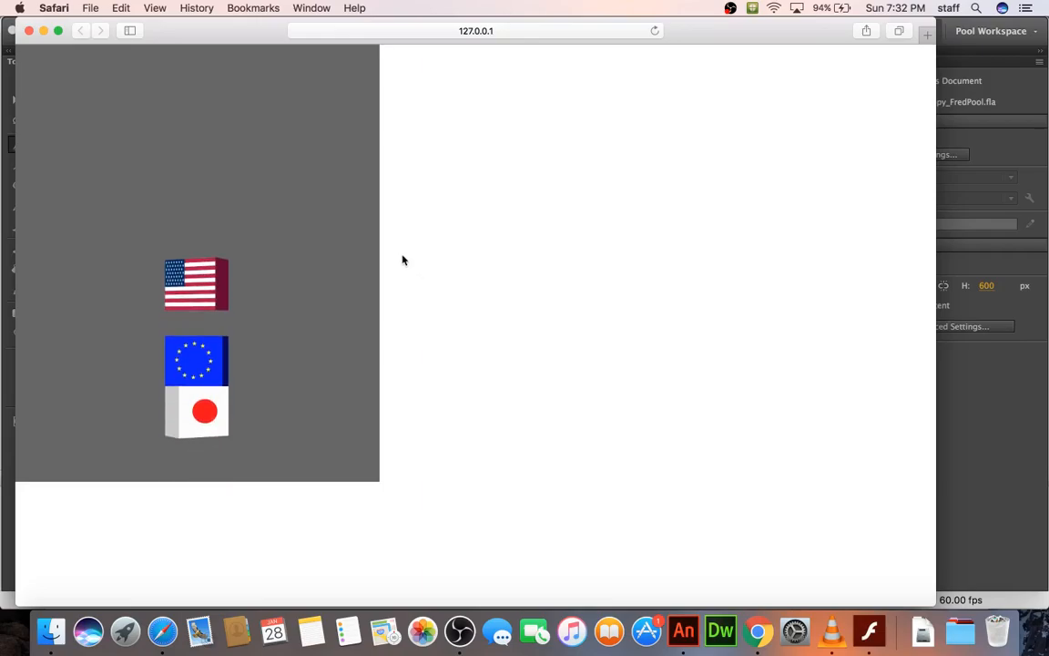
{"action": "left_click", "coordinate": [28, 30]}
{"action": "left_click", "coordinate": [303, 107]}
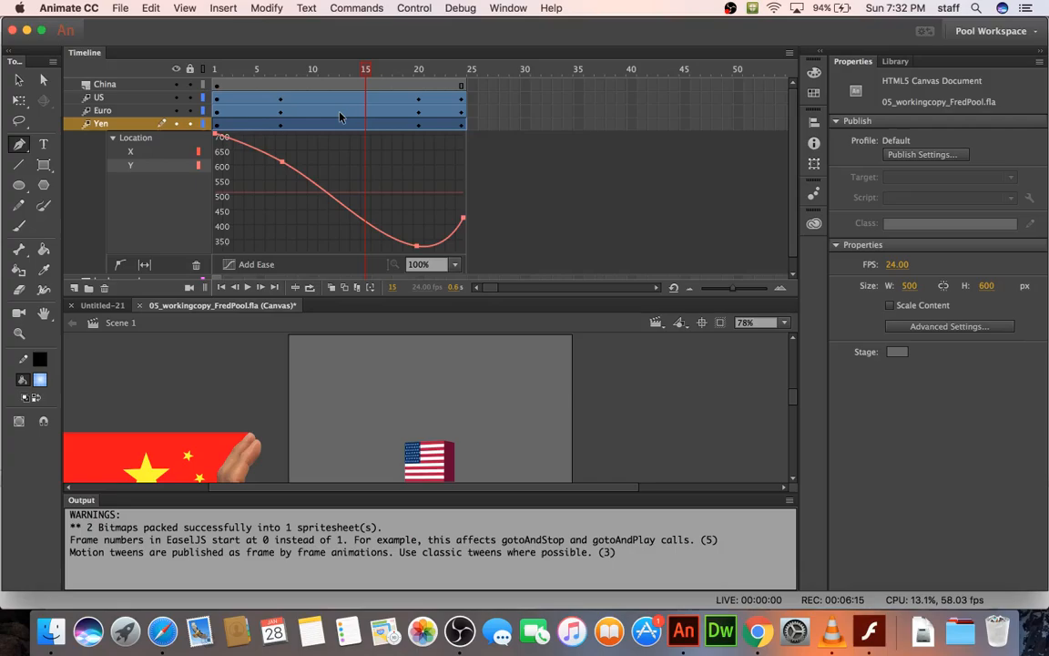
{"action": "right_click", "coordinate": [82, 500]}
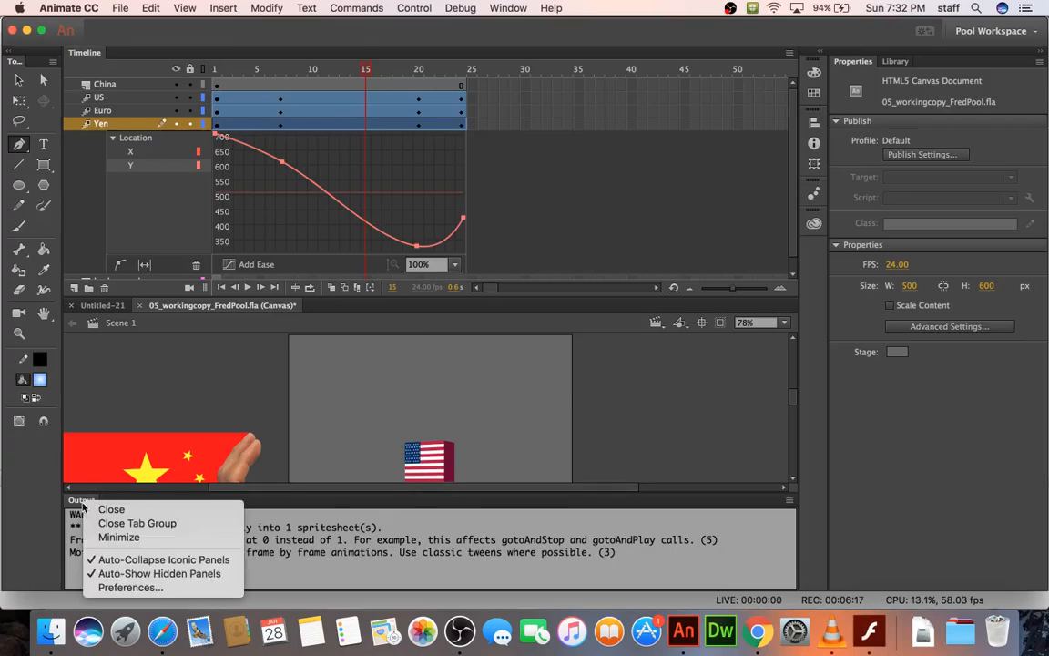
{"action": "left_click", "coordinate": [110, 511]}
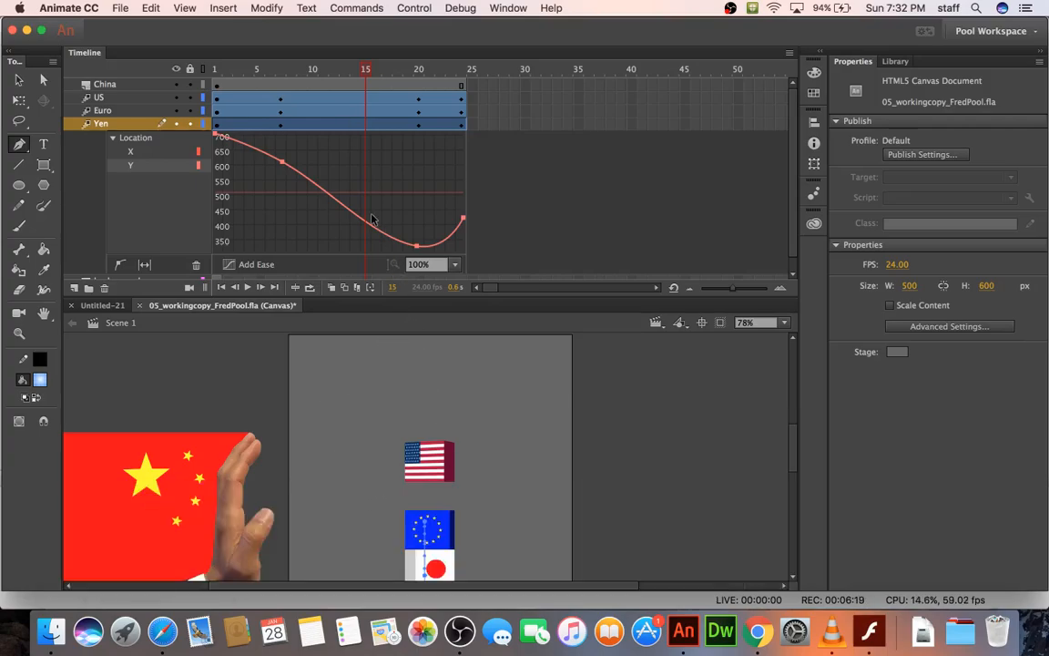
Examine the spacing between the US, Euro and Yen blocks along the timeline, including the tweens' final frame 24.
{"action": "left_click", "coordinate": [358, 121]}
{"action": "left_click", "coordinate": [359, 109]}
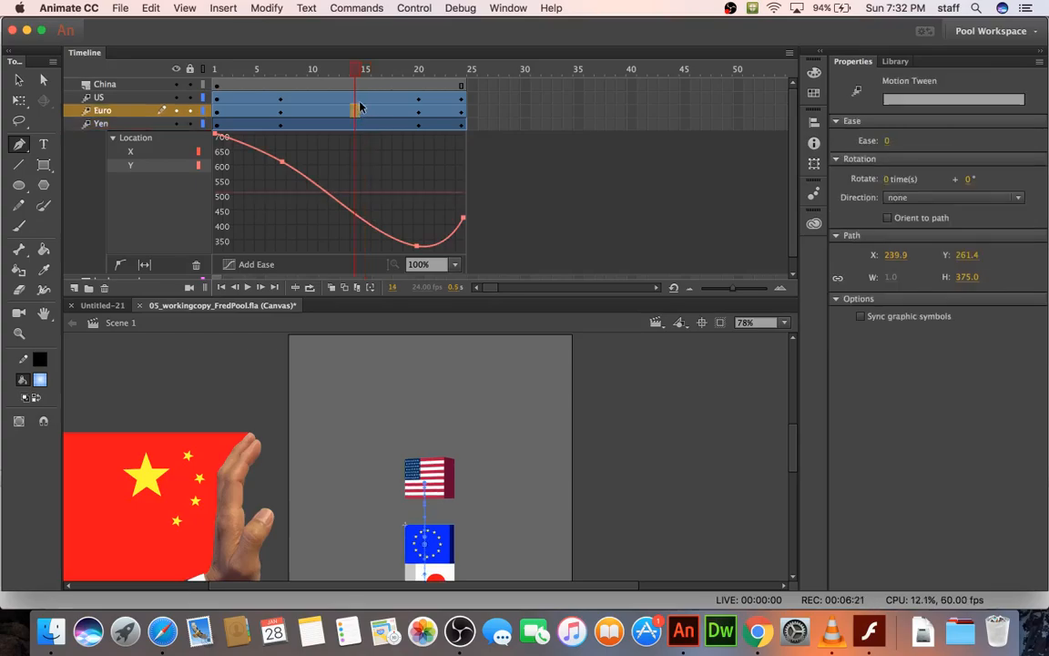
{"action": "left_click", "coordinate": [360, 99]}
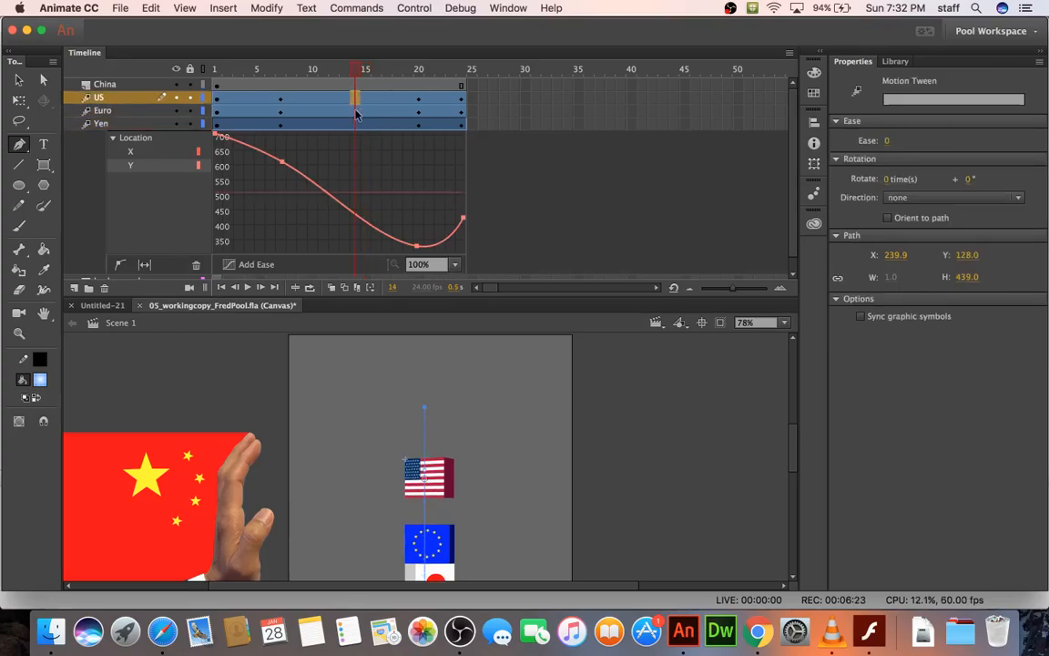
{"action": "left_click", "coordinate": [358, 111]}
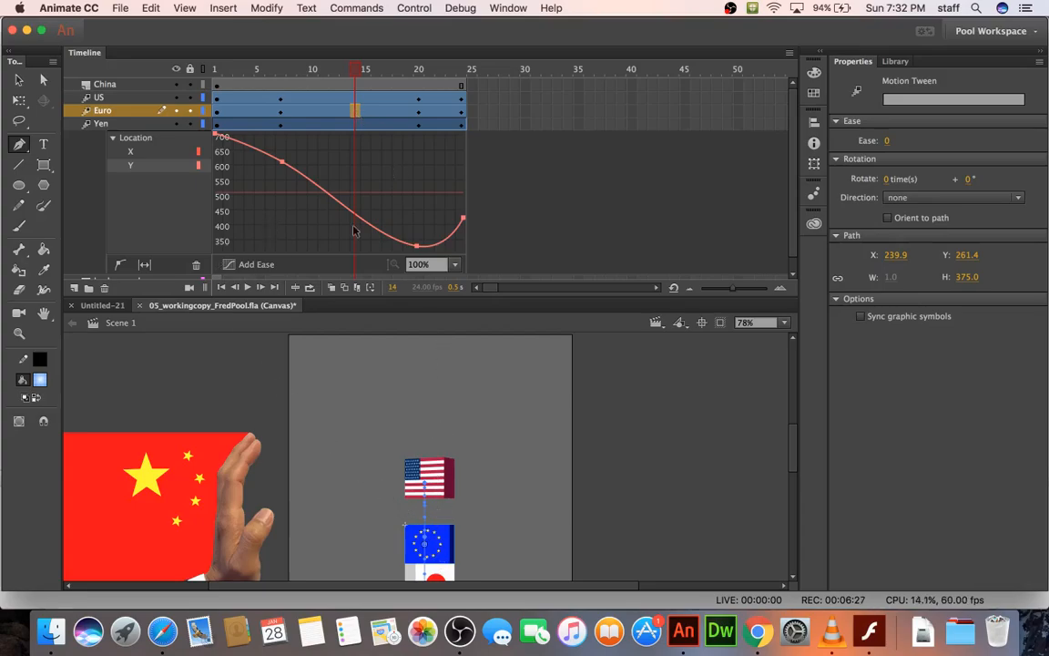
{"action": "left_click", "coordinate": [462, 111]}
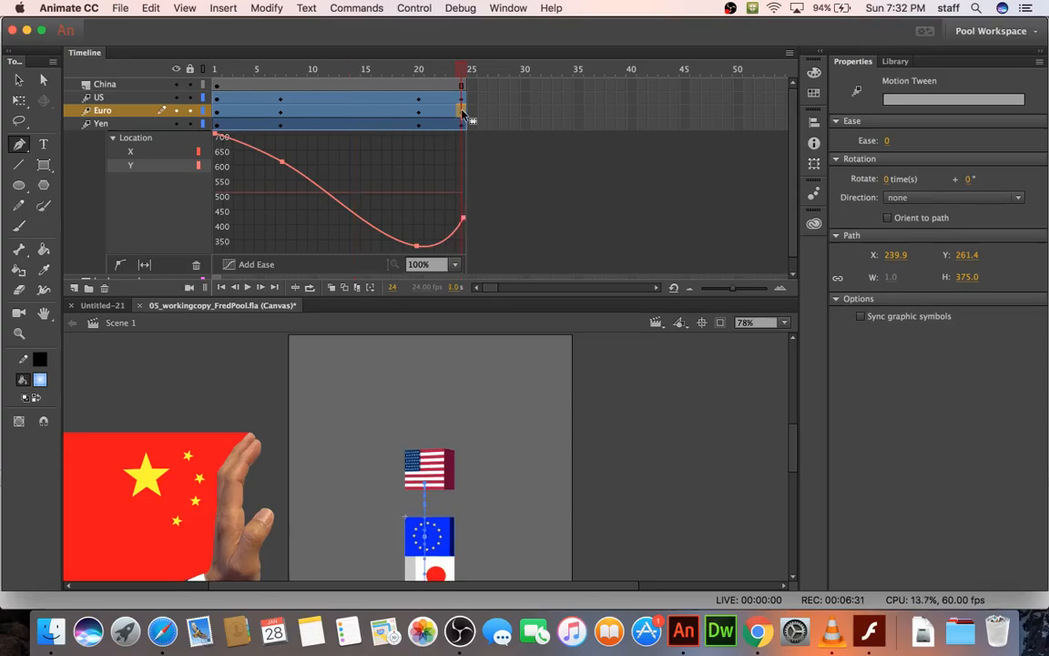
{"action": "left_click", "coordinate": [240, 70]}
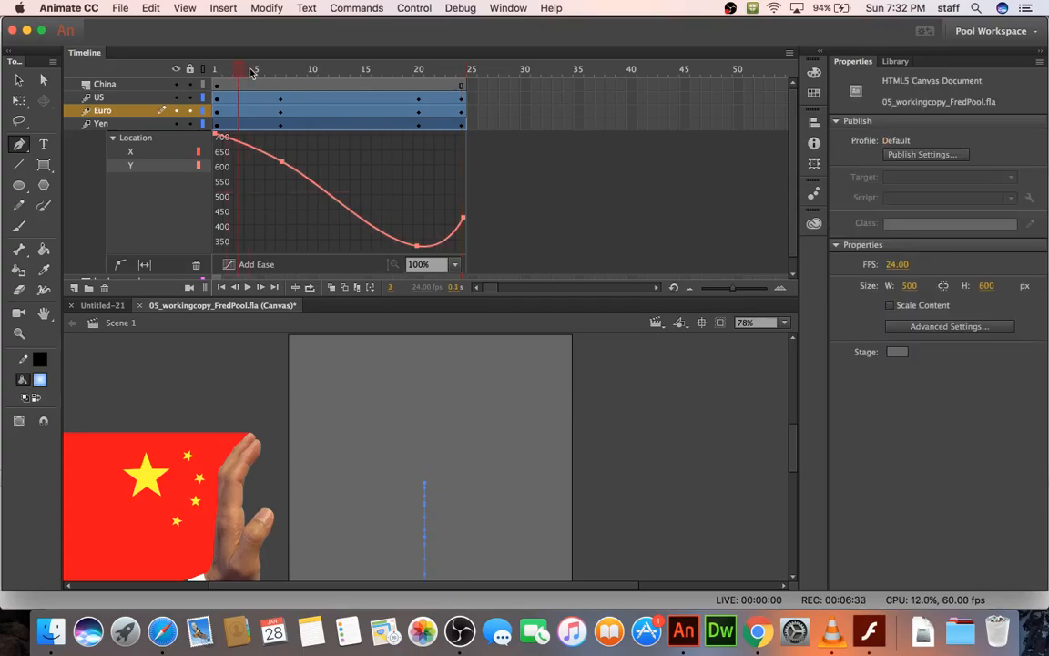
{"action": "left_click_drag", "start_coordinate": [253, 72], "coordinate": [460, 73]}
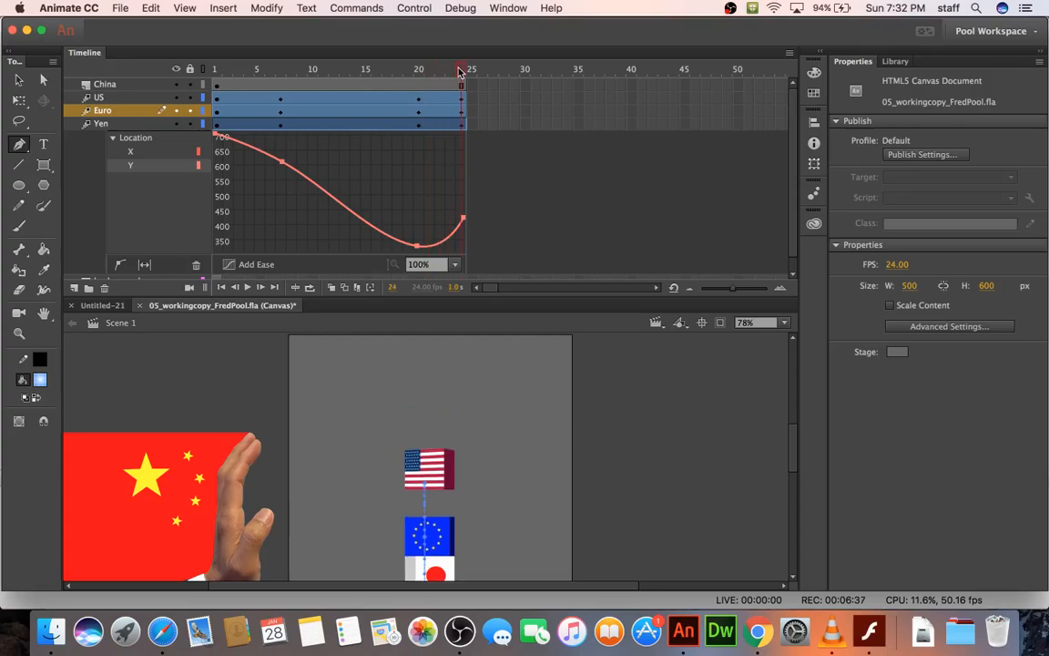
{"action": "left_click", "coordinate": [462, 110]}
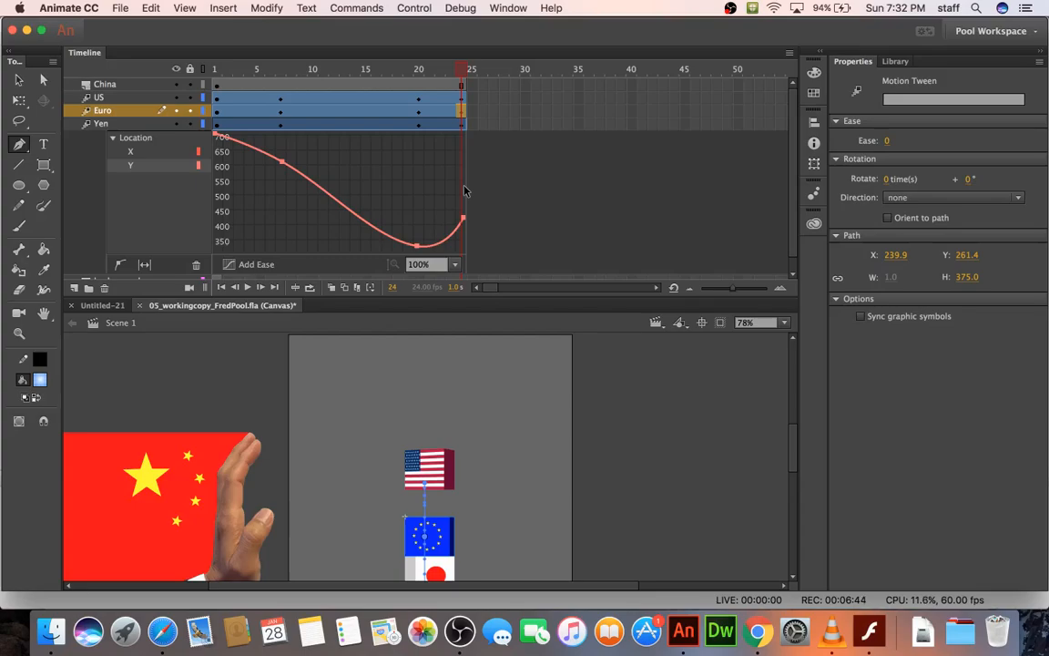
{"action": "left_click", "coordinate": [345, 110]}
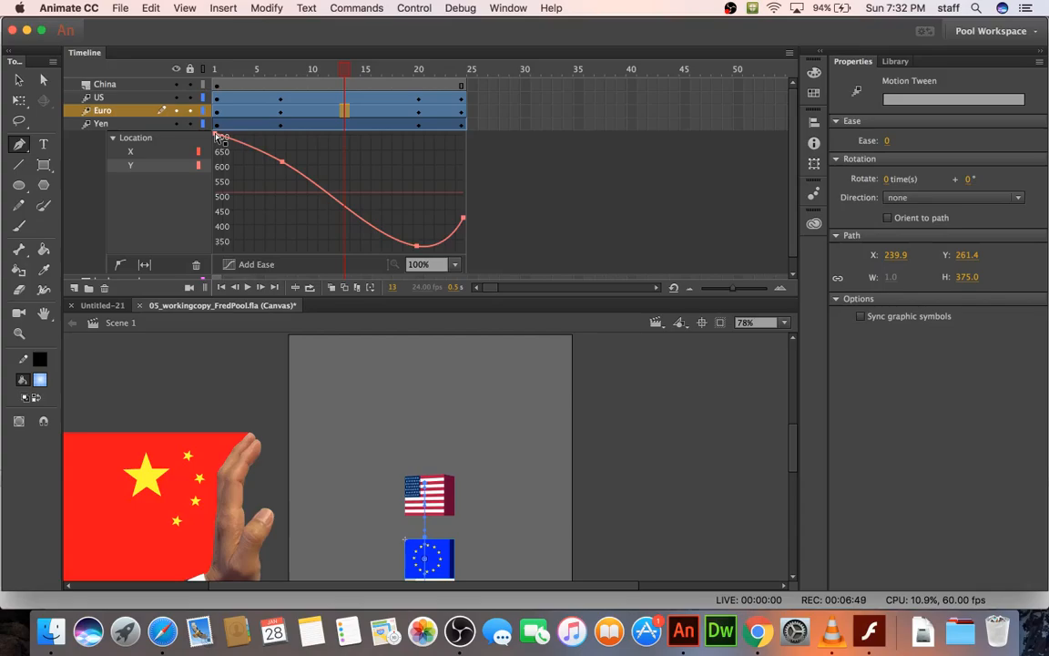
Switch from the Pen tool to the Selection tool and go to frame 1 of the Yen tween.
{"action": "left_click", "coordinate": [415, 559]}
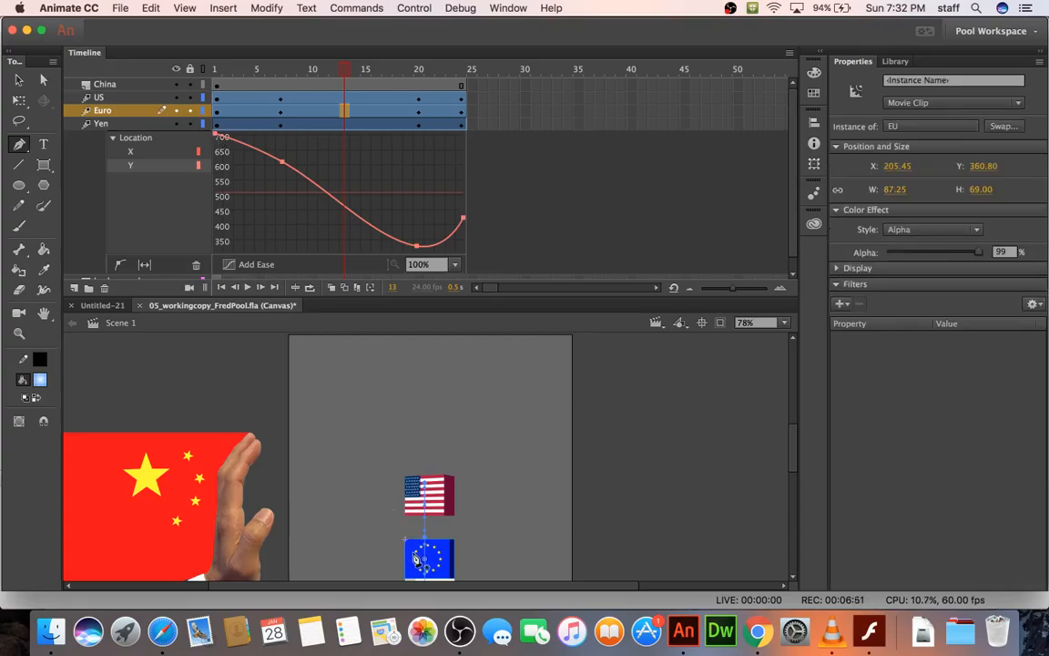
{"action": "left_click", "coordinate": [416, 560]}
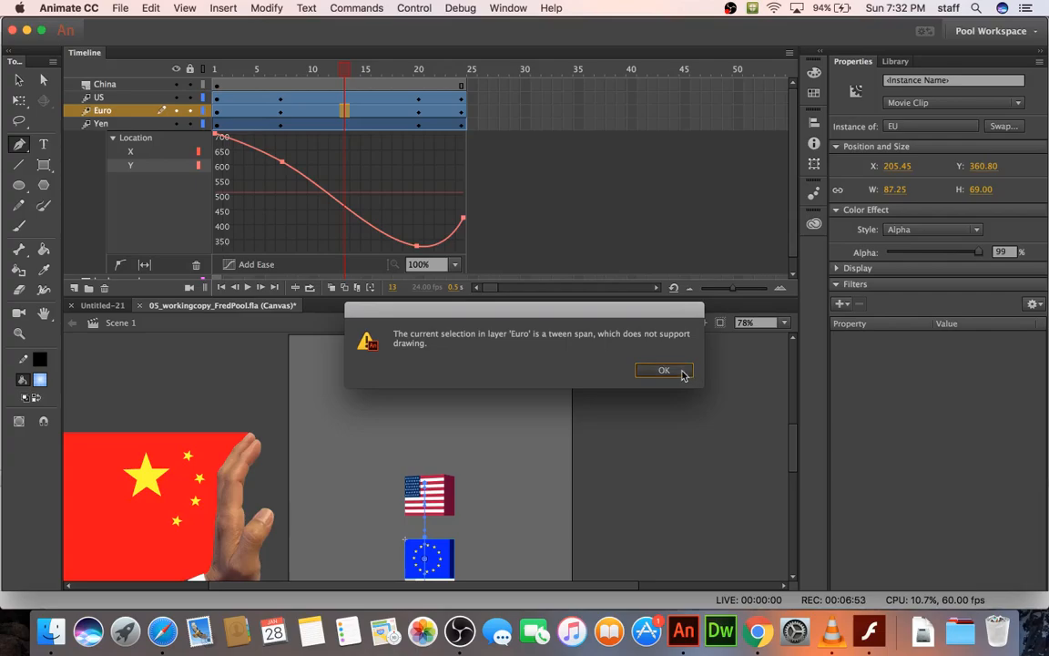
{"action": "left_click", "coordinate": [667, 370]}
{"action": "left_click", "coordinate": [18, 80]}
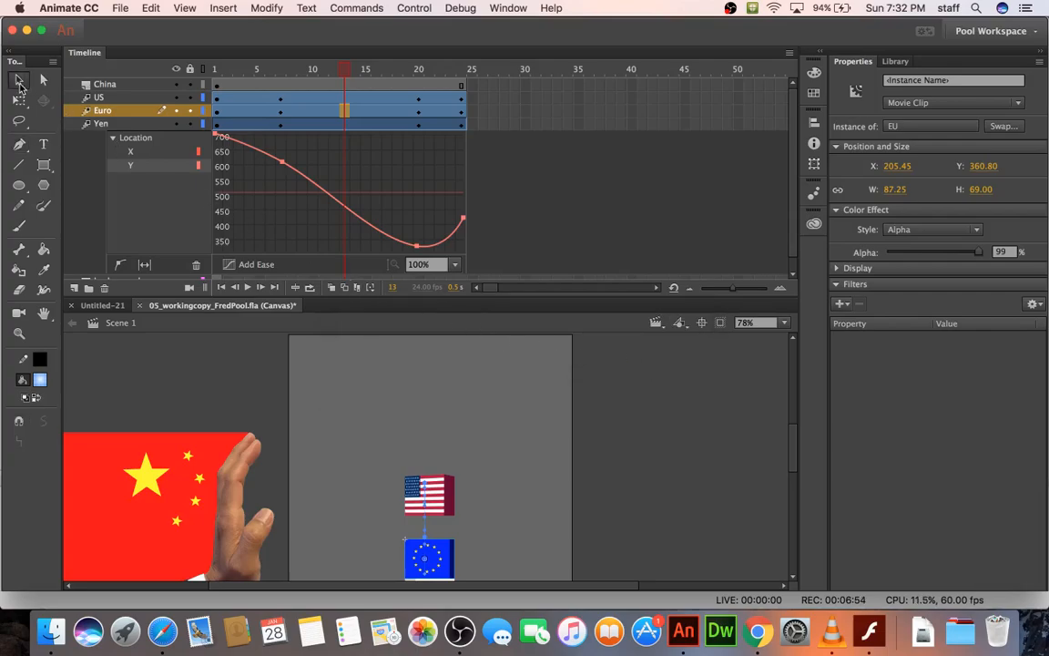
{"action": "left_click", "coordinate": [215, 136]}
{"action": "left_click", "coordinate": [217, 125]}
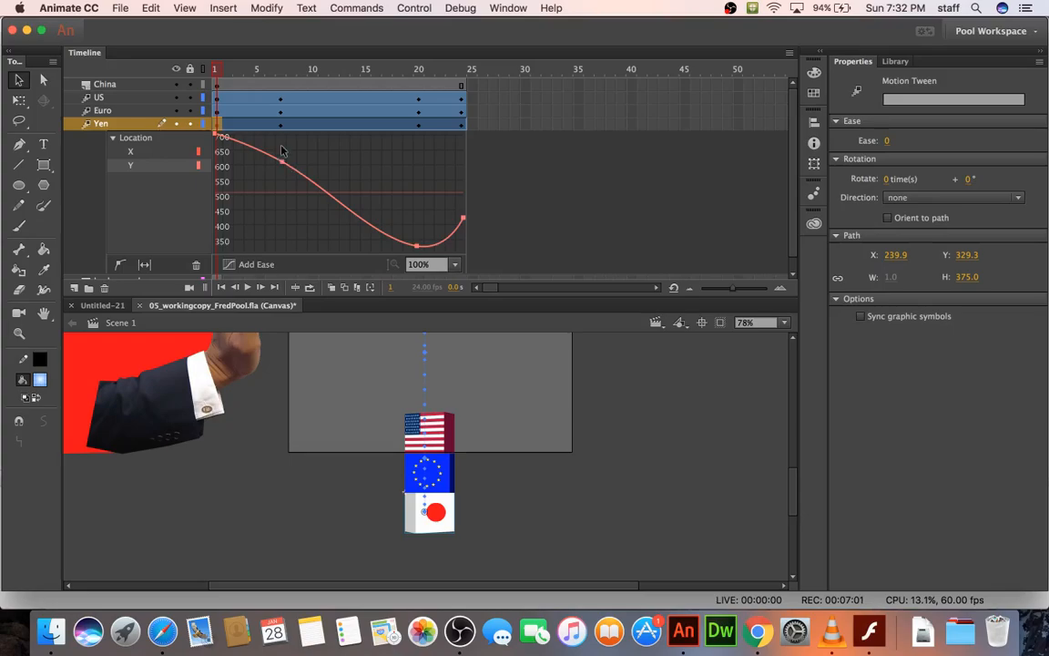
At the Euro tween's frame 7 keyframe, move the Euro block up flush beneath the US block, at about Y 491.
{"action": "left_click", "coordinate": [281, 112]}
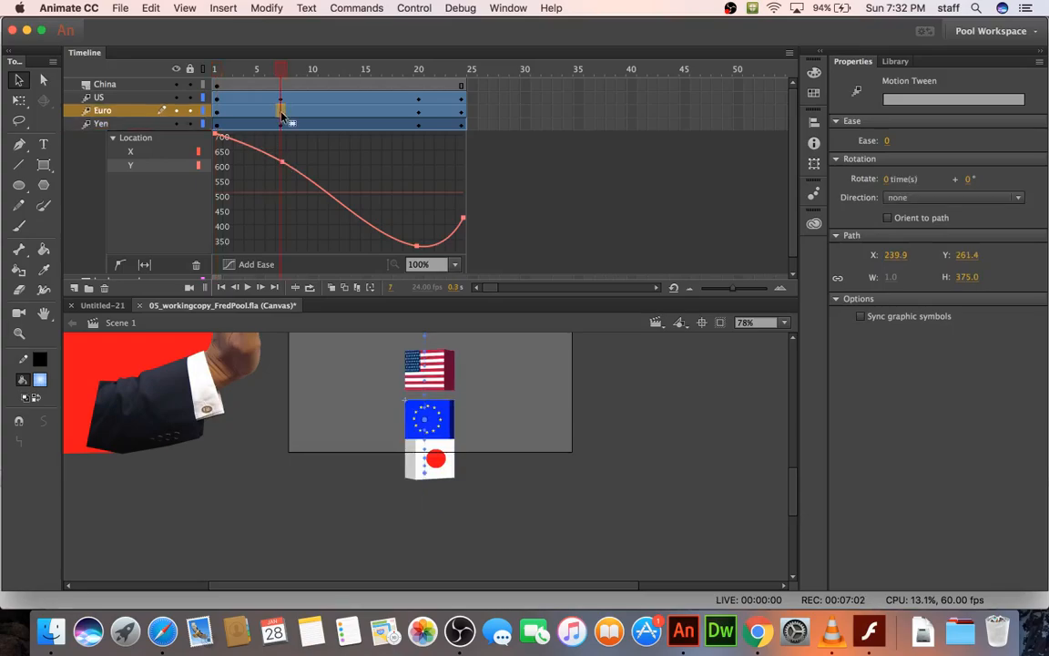
{"action": "left_click", "coordinate": [480, 421]}
{"action": "left_click", "coordinate": [446, 414]}
{"action": "left_click_drag", "start_coordinate": [446, 414], "coordinate": [447, 410]}
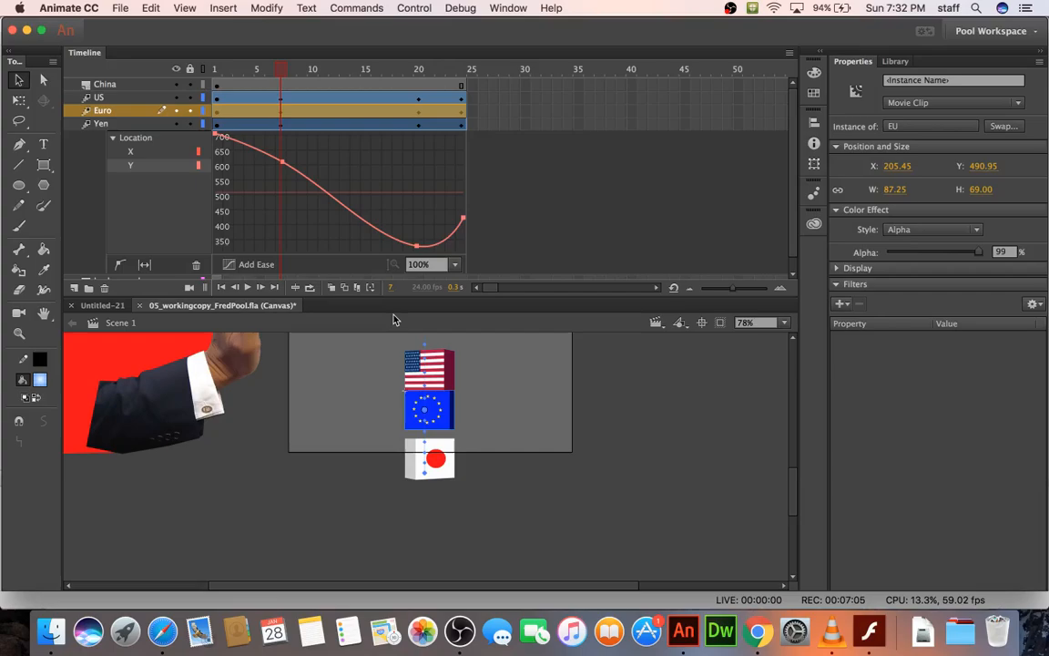
Move the Euro block flush beneath the US block at frames 20 and 24, to about Y 162.5 and 273.
{"action": "left_click", "coordinate": [420, 112]}
{"action": "left_click", "coordinate": [464, 378]}
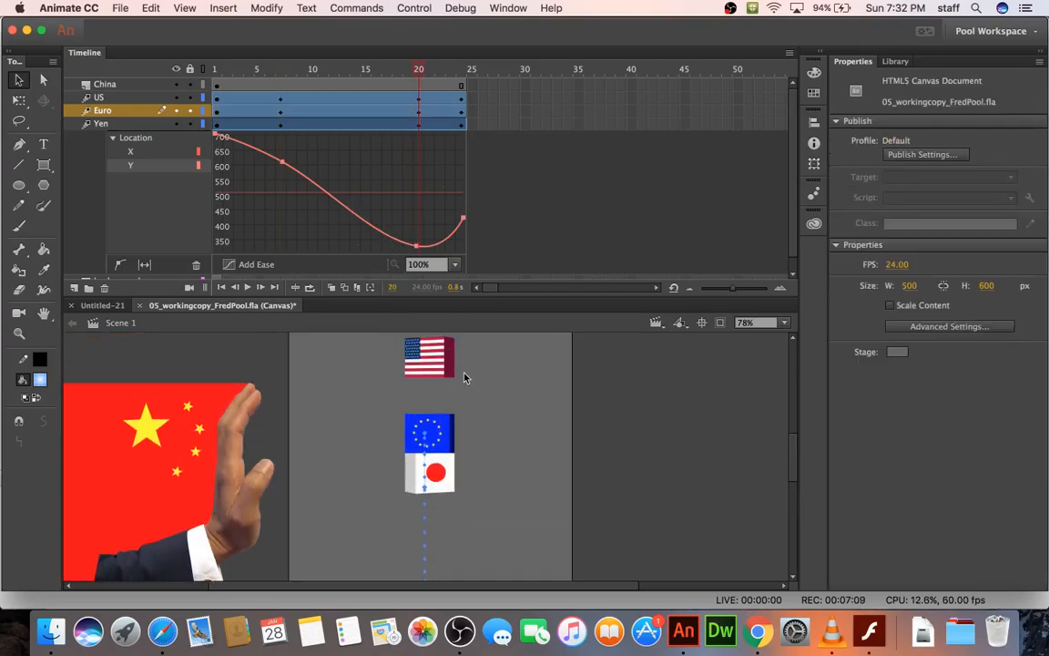
{"action": "left_click_drag", "start_coordinate": [435, 463], "coordinate": [436, 424]}
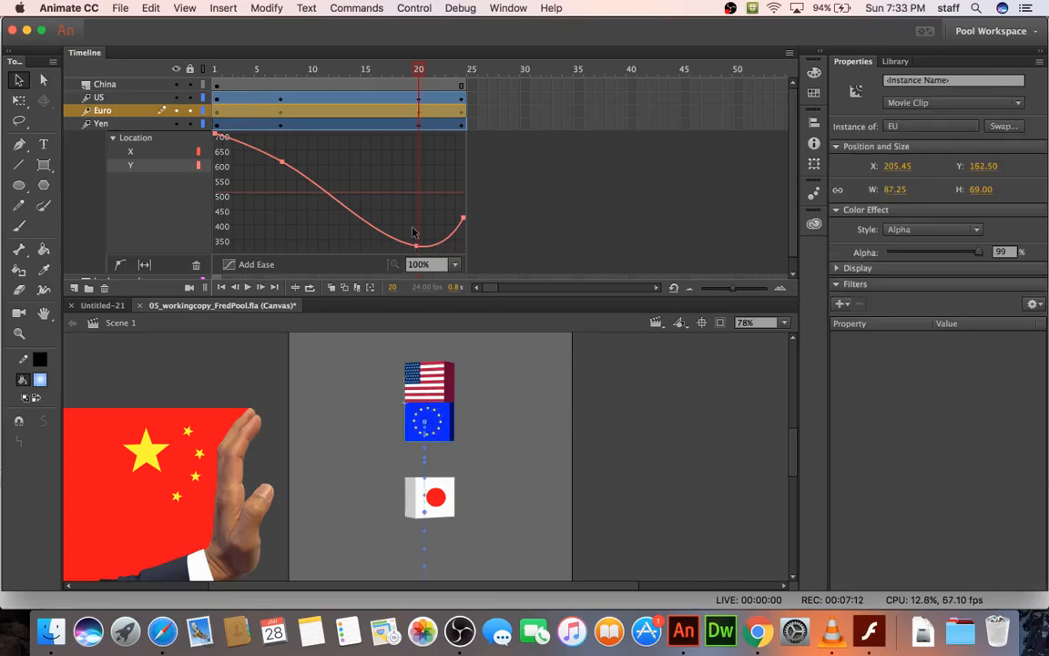
{"action": "left_click", "coordinate": [462, 113]}
{"action": "left_click", "coordinate": [460, 496]}
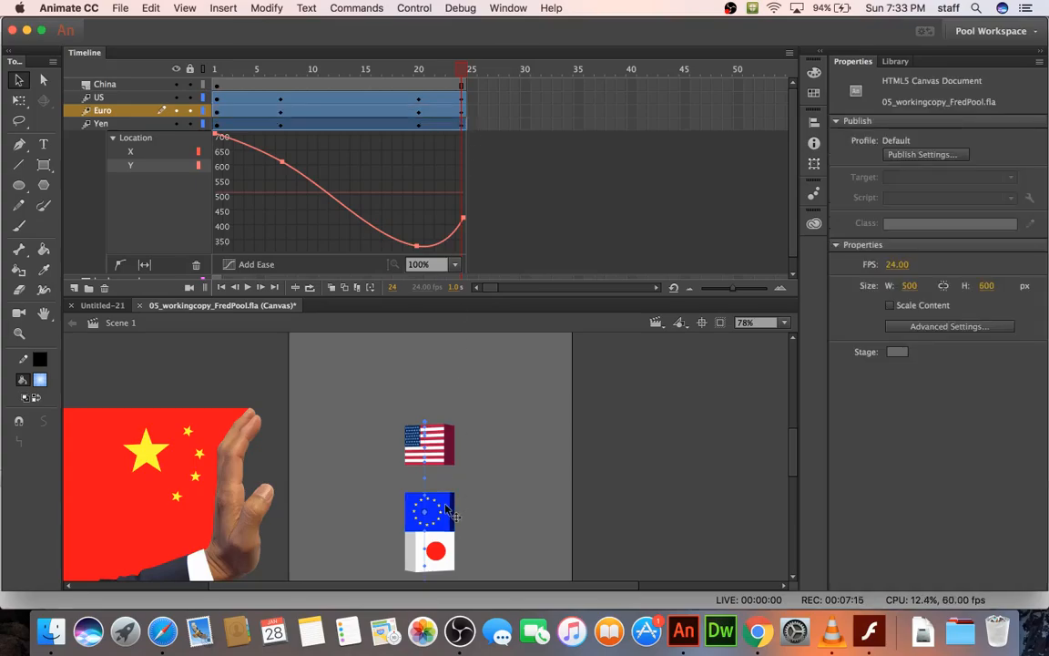
{"action": "left_click_drag", "start_coordinate": [448, 510], "coordinate": [453, 486]}
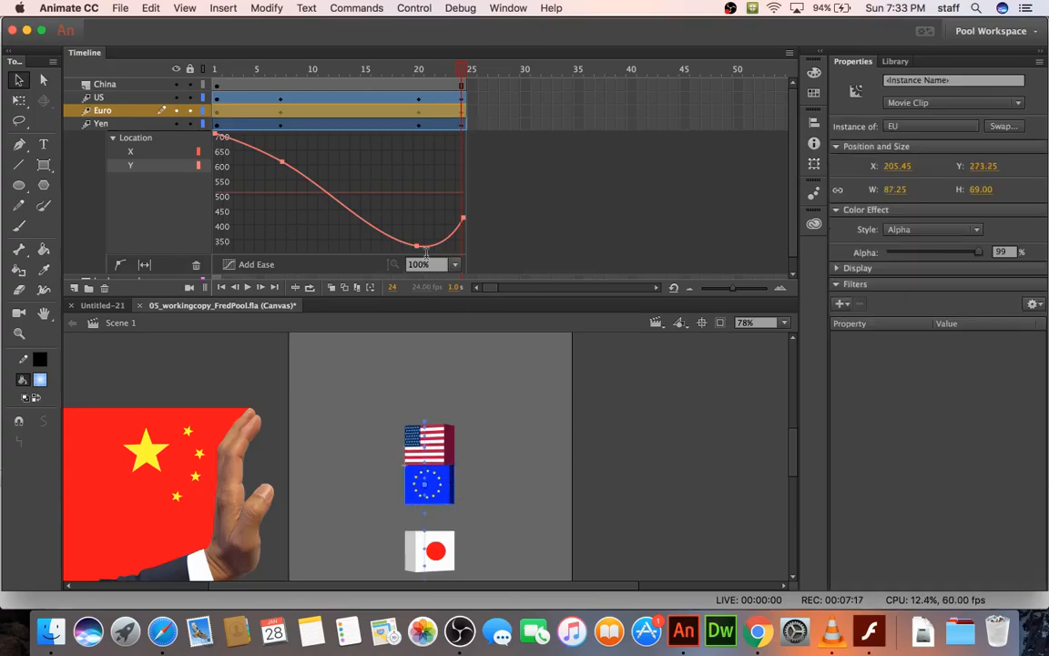
At the Yen tween's frame 7 keyframe, move the Yen block up against the underside of the Euro block.
{"action": "left_click", "coordinate": [357, 125]}
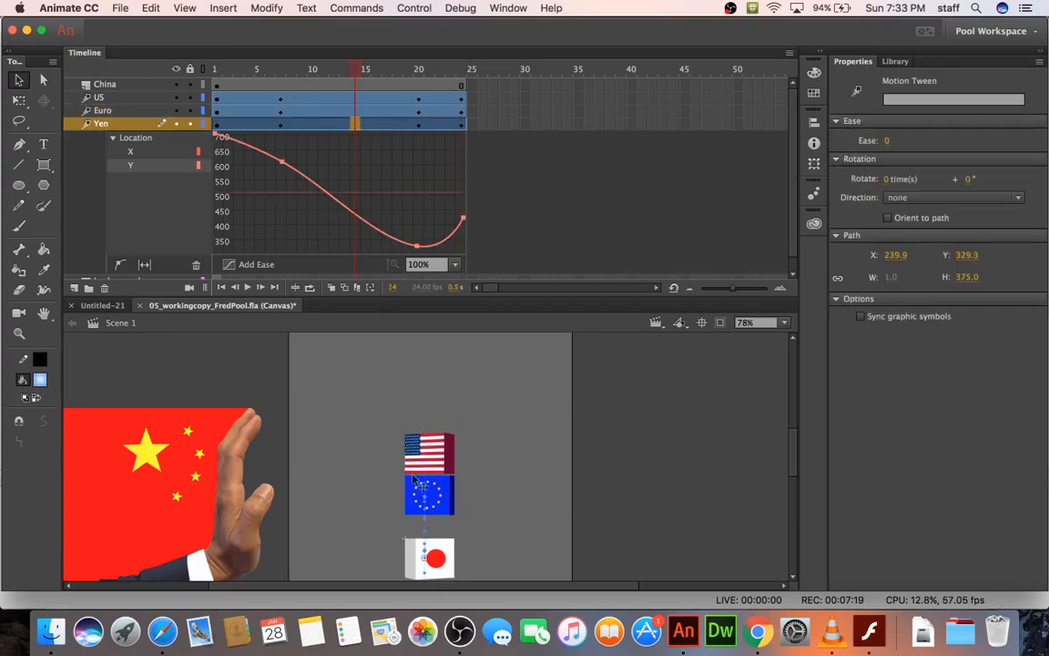
{"action": "left_click", "coordinate": [281, 124]}
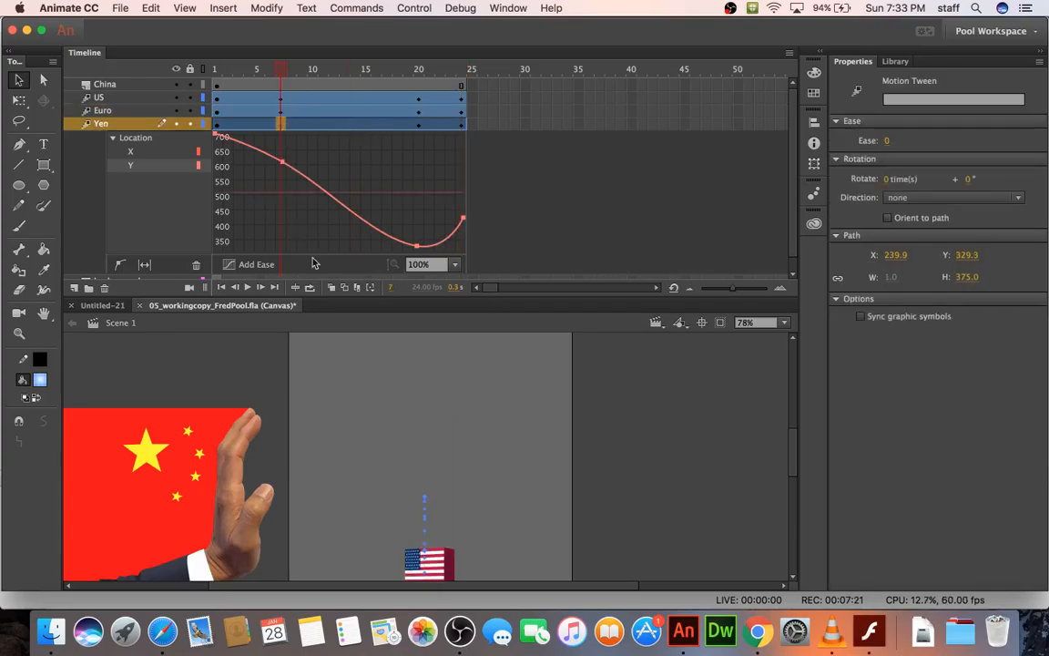
{"action": "scroll", "coordinate": [467, 449], "scroll_direction": "down", "scroll_amount": 5}
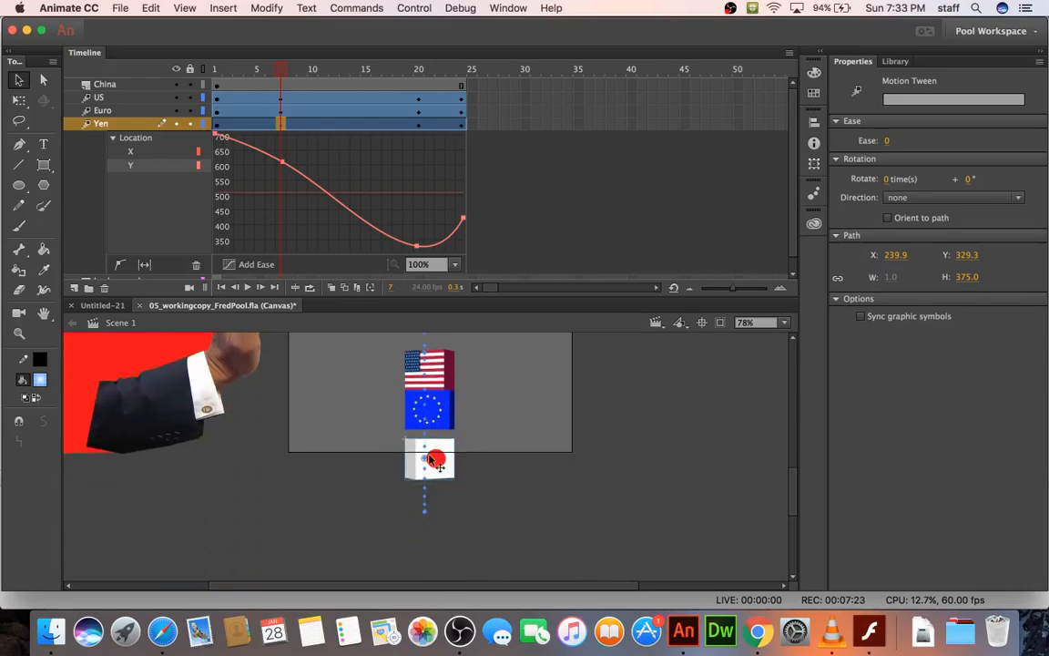
{"action": "left_click_drag", "start_coordinate": [435, 463], "coordinate": [438, 455]}
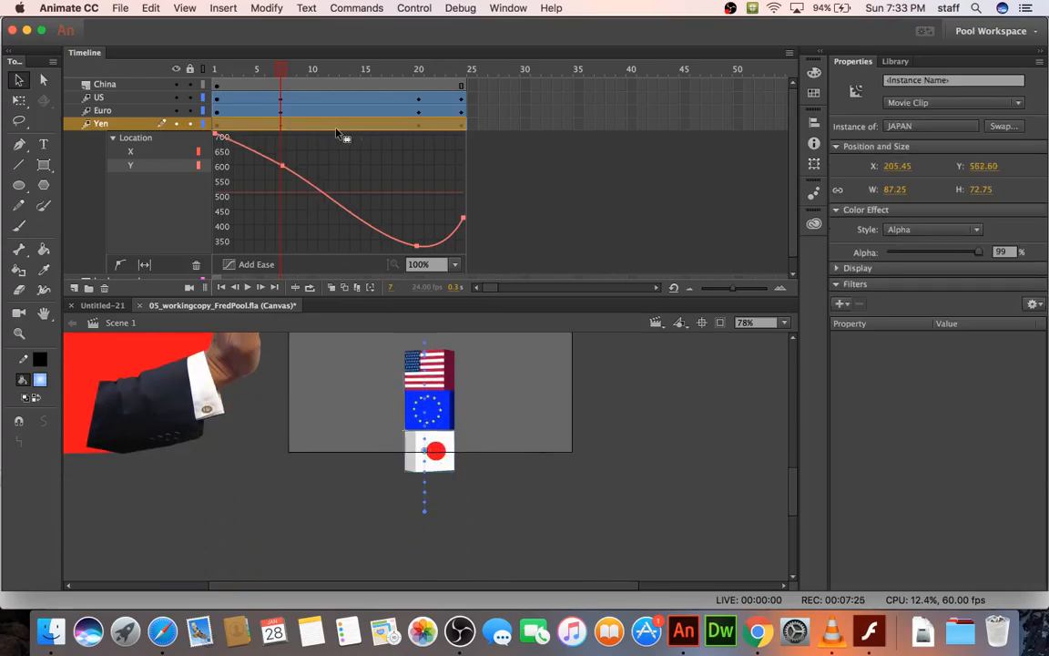
Move the Yen block flush beneath the Euro block at frames 20 and 24, to about Y 231.5 and 342.
{"action": "left_click", "coordinate": [419, 128]}
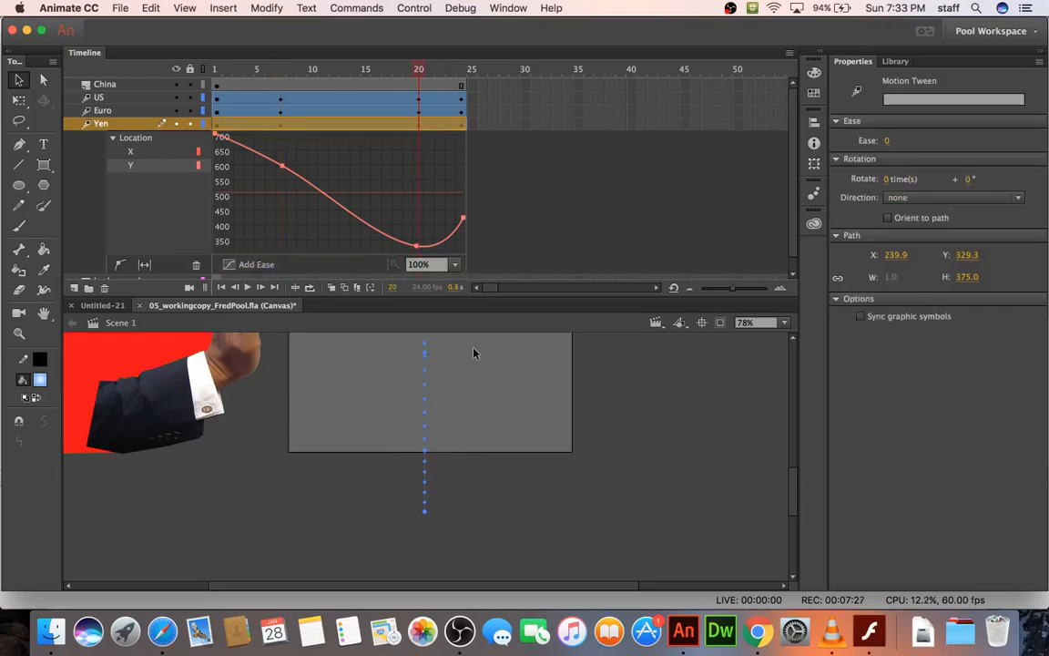
{"action": "scroll", "coordinate": [474, 350], "scroll_direction": "up", "scroll_amount": 4}
{"action": "left_click_drag", "start_coordinate": [437, 442], "coordinate": [435, 411]}
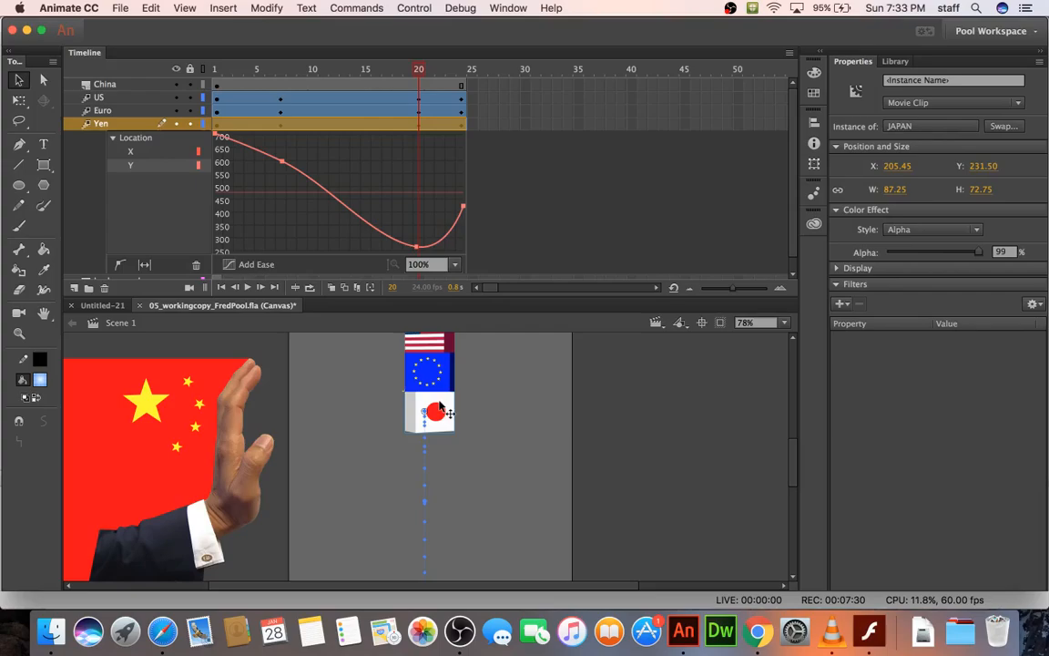
{"action": "left_click", "coordinate": [463, 126]}
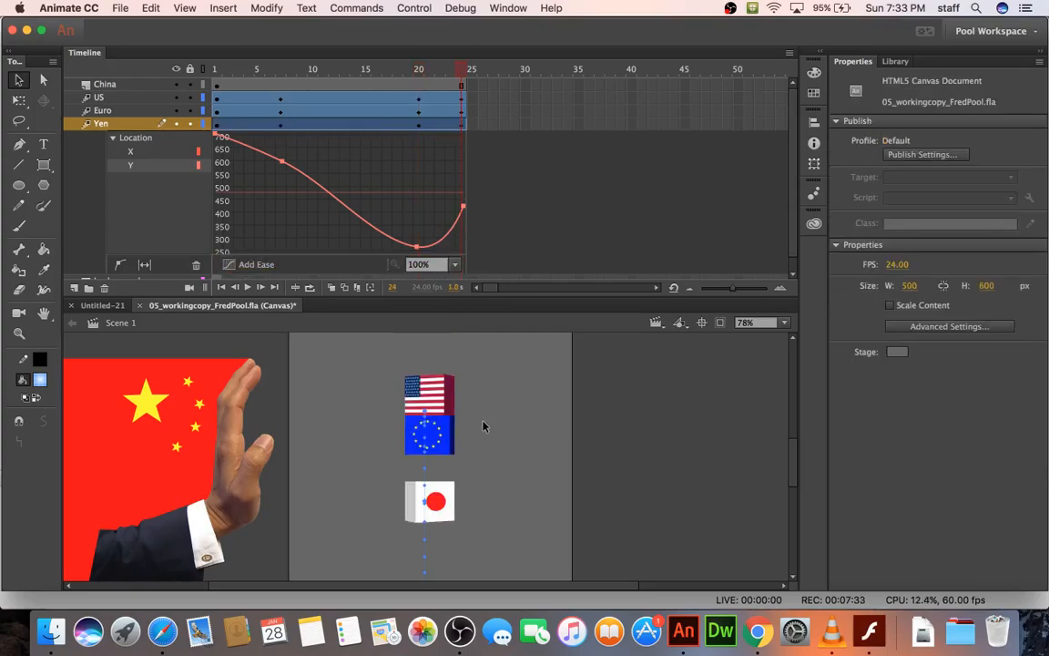
{"action": "left_click_drag", "start_coordinate": [450, 497], "coordinate": [449, 471]}
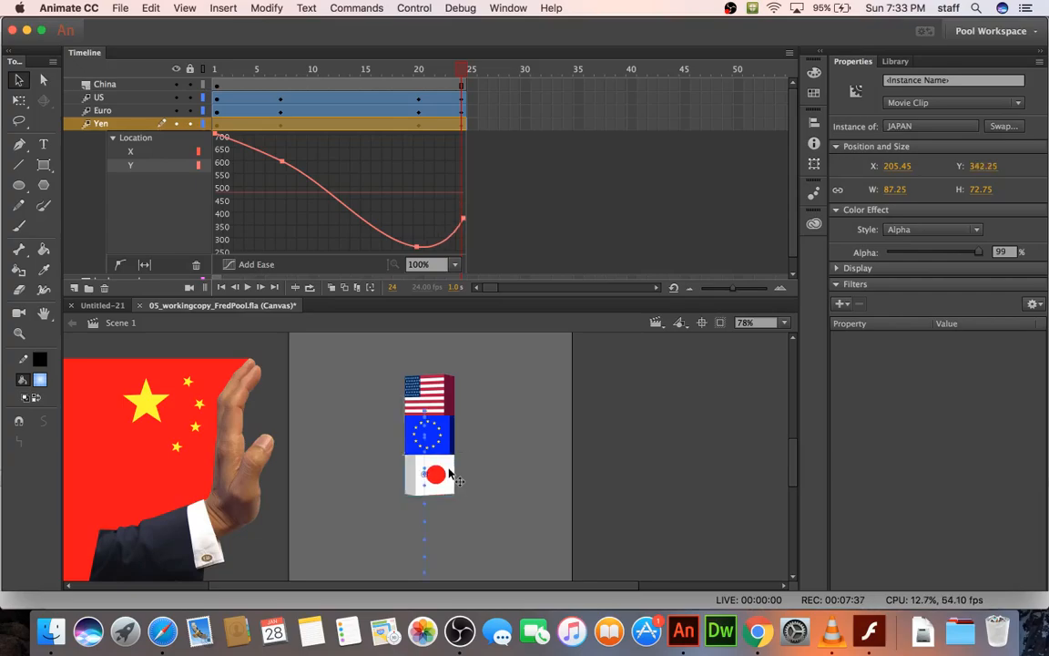
Test the aligned flag stack in the browser, and close the preview and the Output messages.
{"action": "key", "text": "super+Return"}
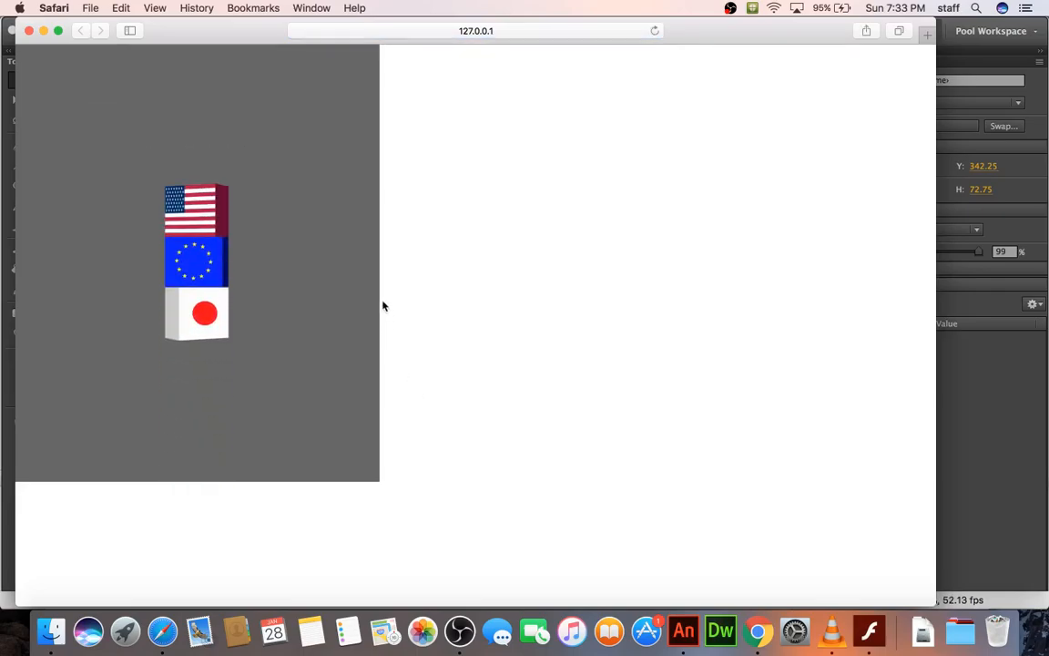
{"action": "left_click", "coordinate": [29, 31]}
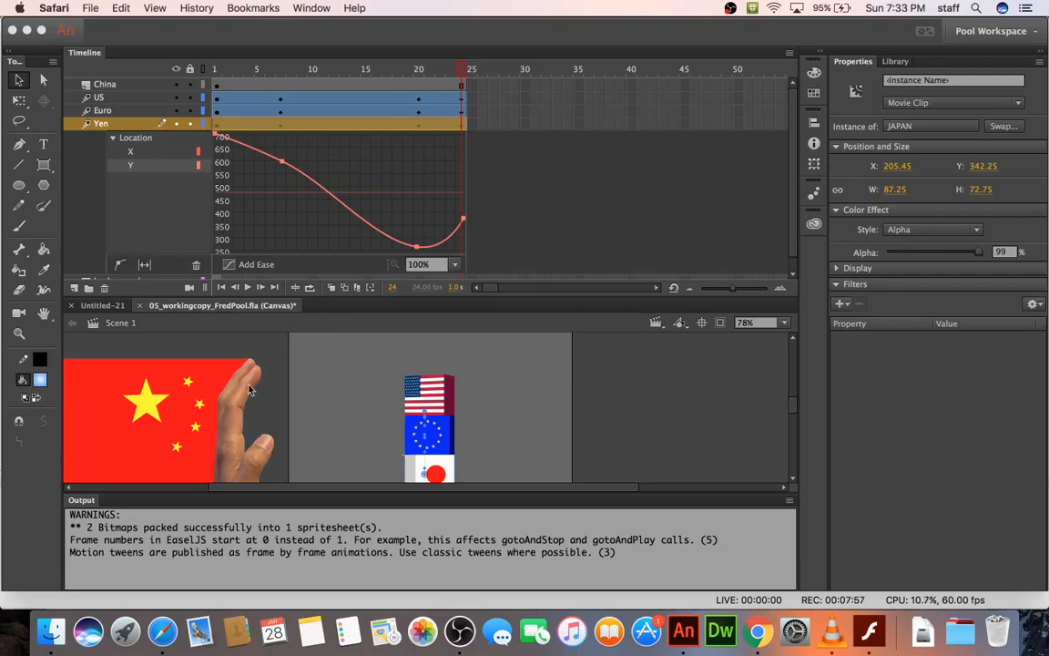
{"action": "right_click", "coordinate": [73, 503]}
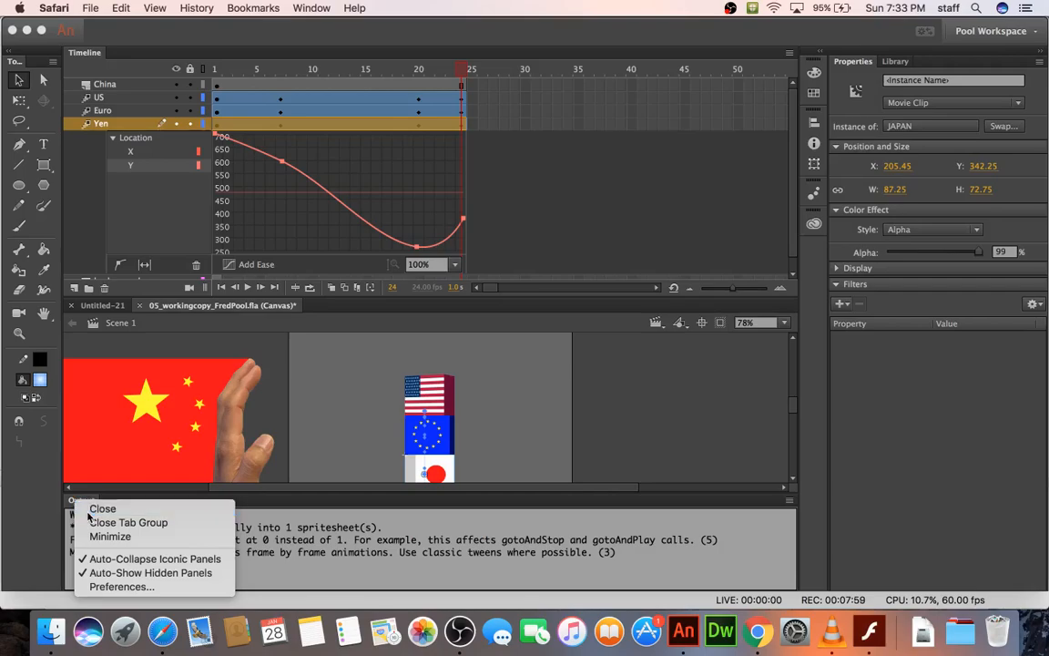
{"action": "left_click", "coordinate": [91, 509]}
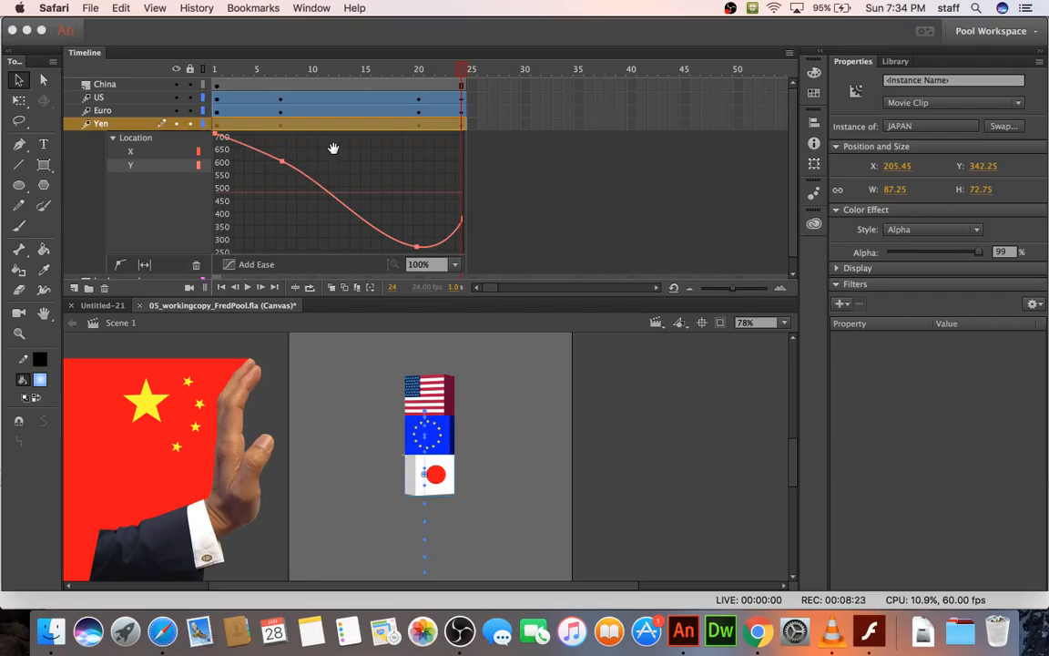
Set the end point of the Euro tween's Y curve to about 200 in the motion editor, play the timeline, and close the editor.
{"action": "left_click", "coordinate": [329, 110]}
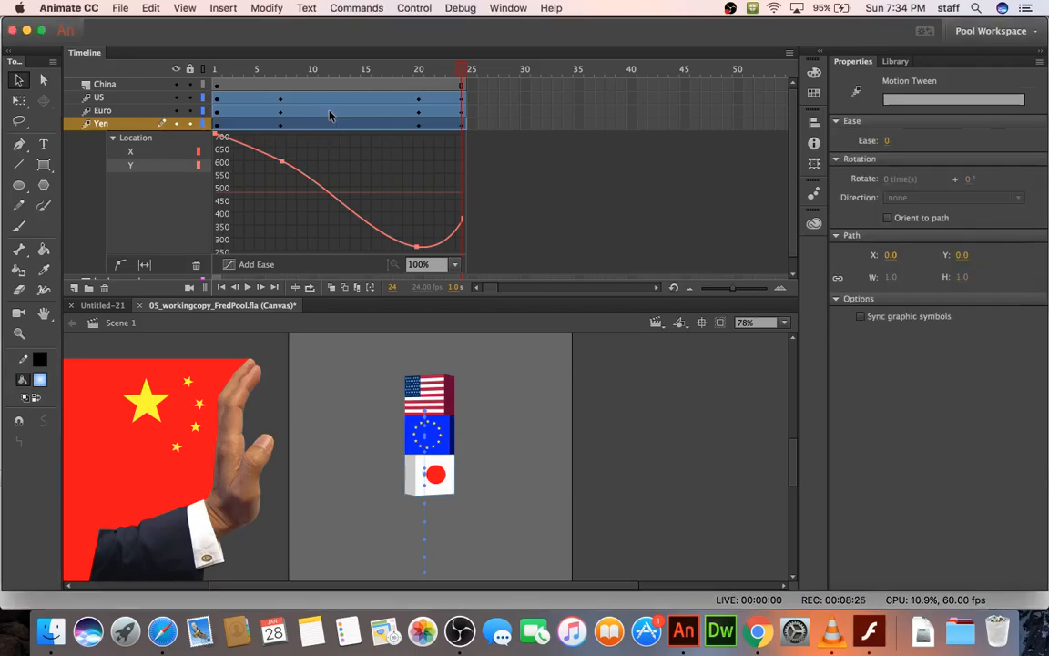
{"action": "left_click", "coordinate": [335, 111]}
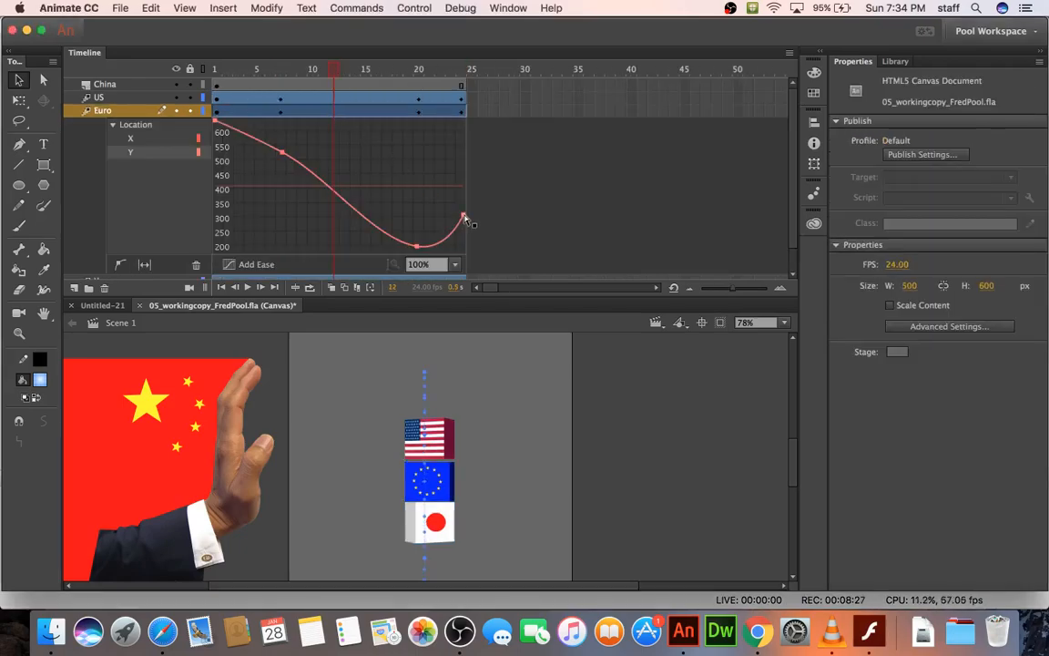
{"action": "left_click_drag", "start_coordinate": [463, 219], "coordinate": [465, 251]}
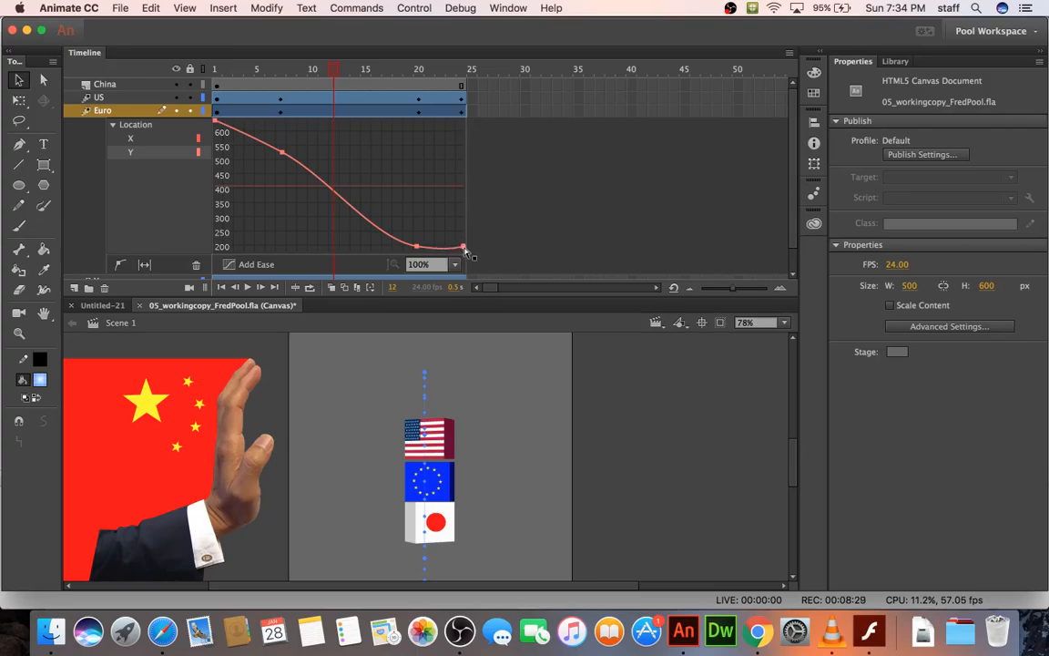
{"action": "key", "text": "Return"}
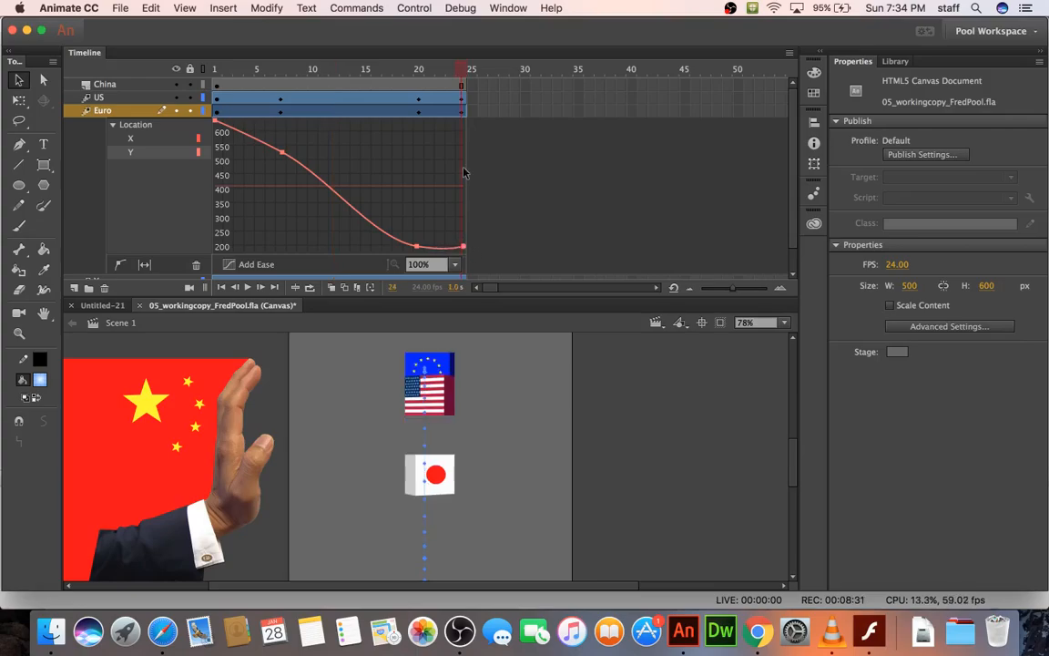
{"action": "left_click", "coordinate": [451, 110]}
{"action": "double_click", "coordinate": [451, 116]}
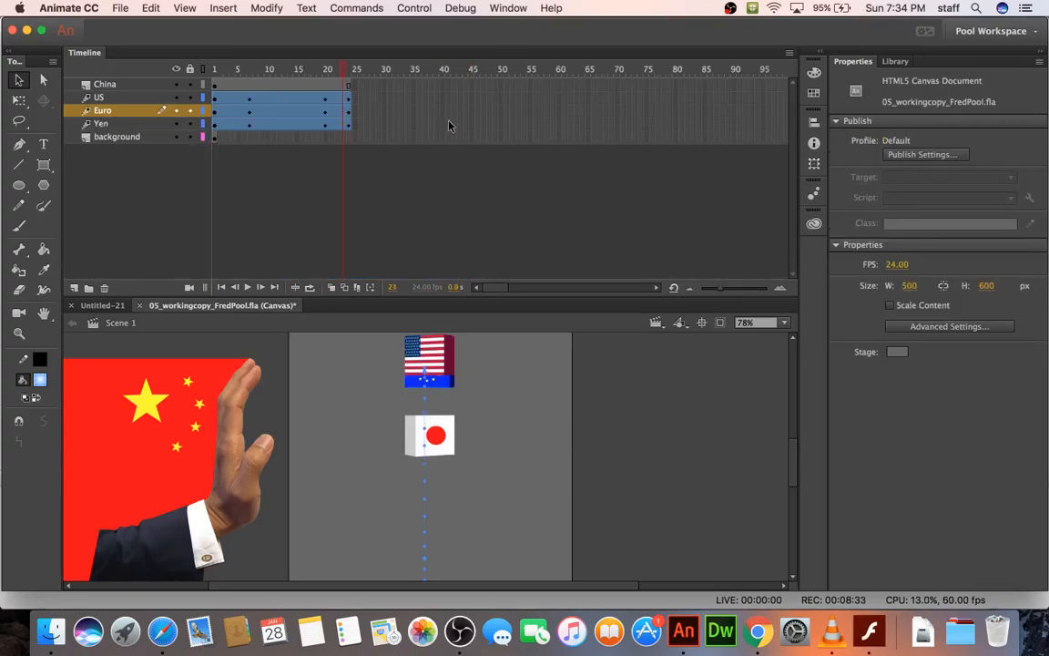
Set the end point of the Yen tween's Y curve to about 270 in the motion editor, and test the animation in the browser.
{"action": "double_click", "coordinate": [338, 124]}
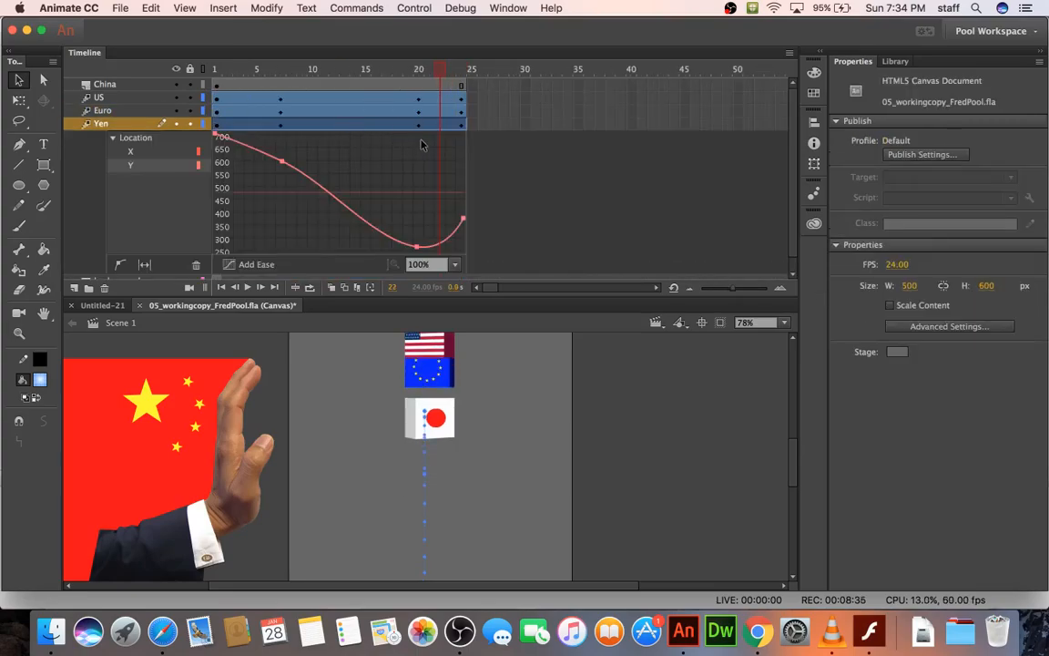
{"action": "left_click_drag", "start_coordinate": [463, 239], "coordinate": [464, 250]}
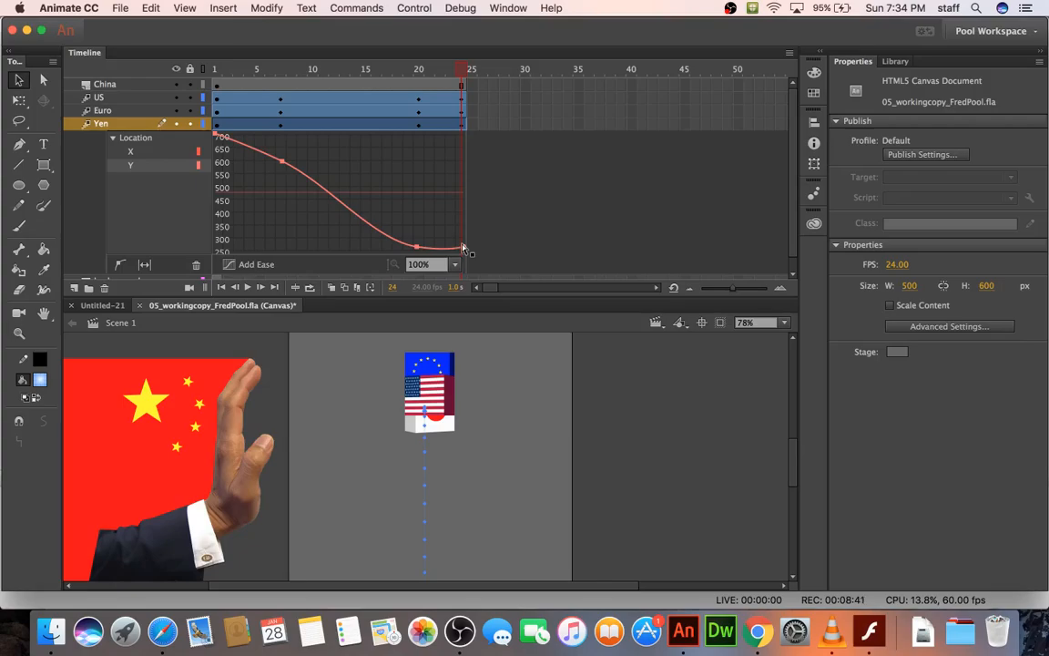
{"action": "key", "text": "super+Return"}
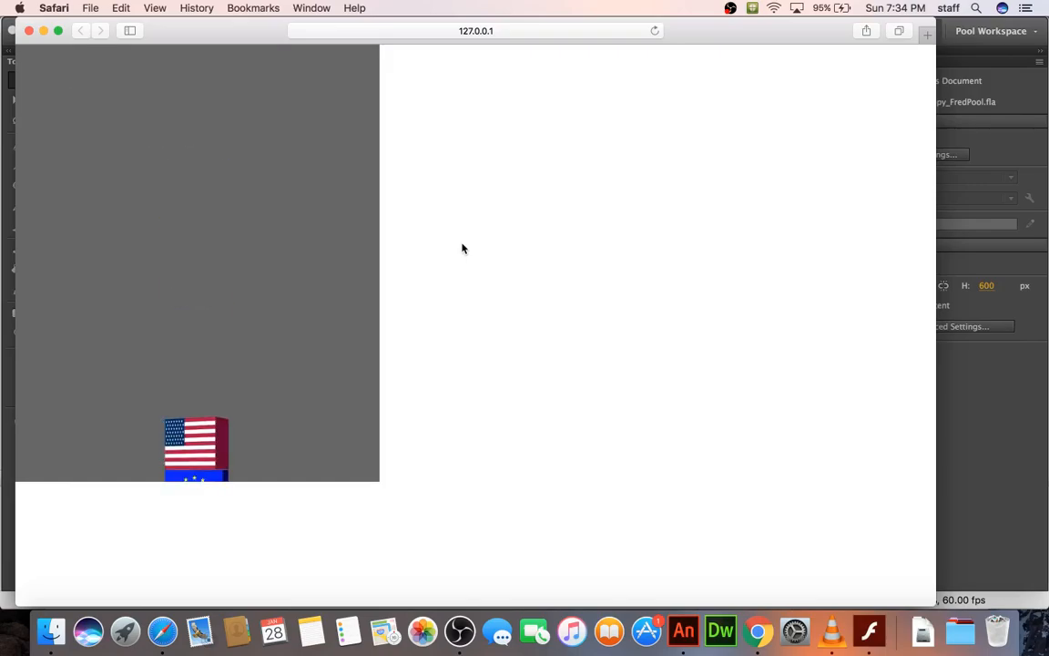
{"action": "left_click", "coordinate": [29, 33]}
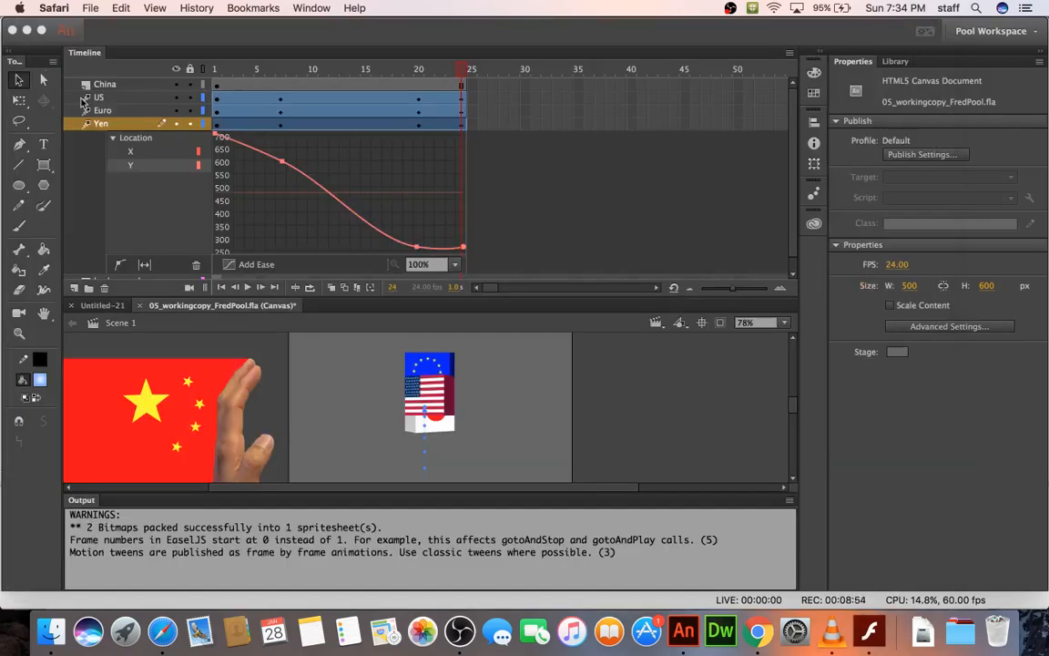
Set the frame 20 point of the Yen tween's Y curve to about 135, and test the animation in the browser.
{"action": "left_click", "coordinate": [418, 251]}
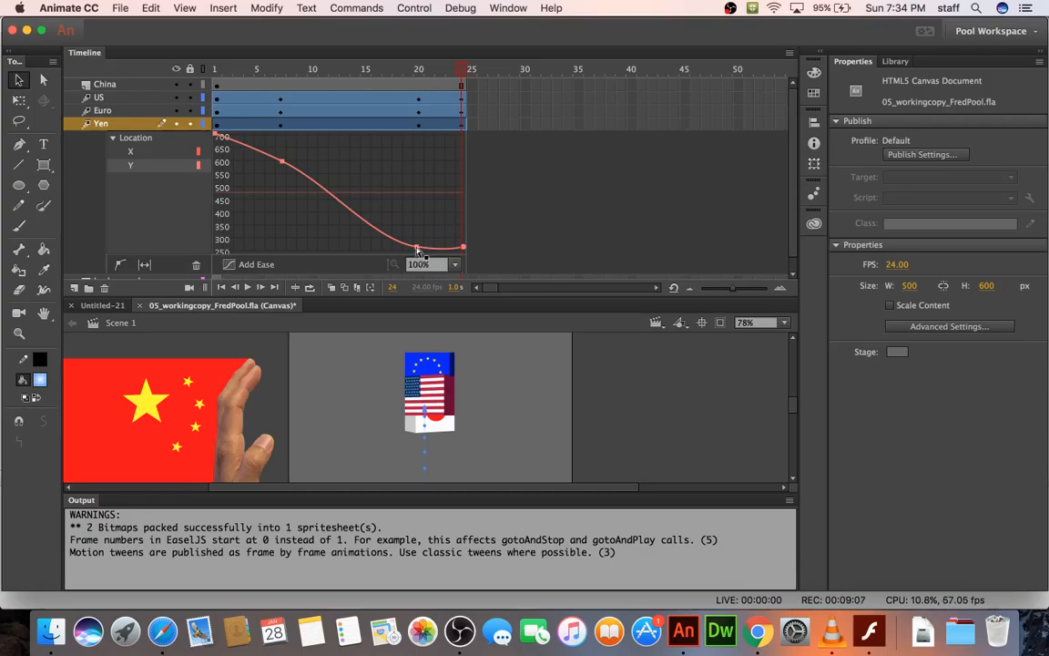
{"action": "left_click_drag", "start_coordinate": [418, 252], "coordinate": [416, 233]}
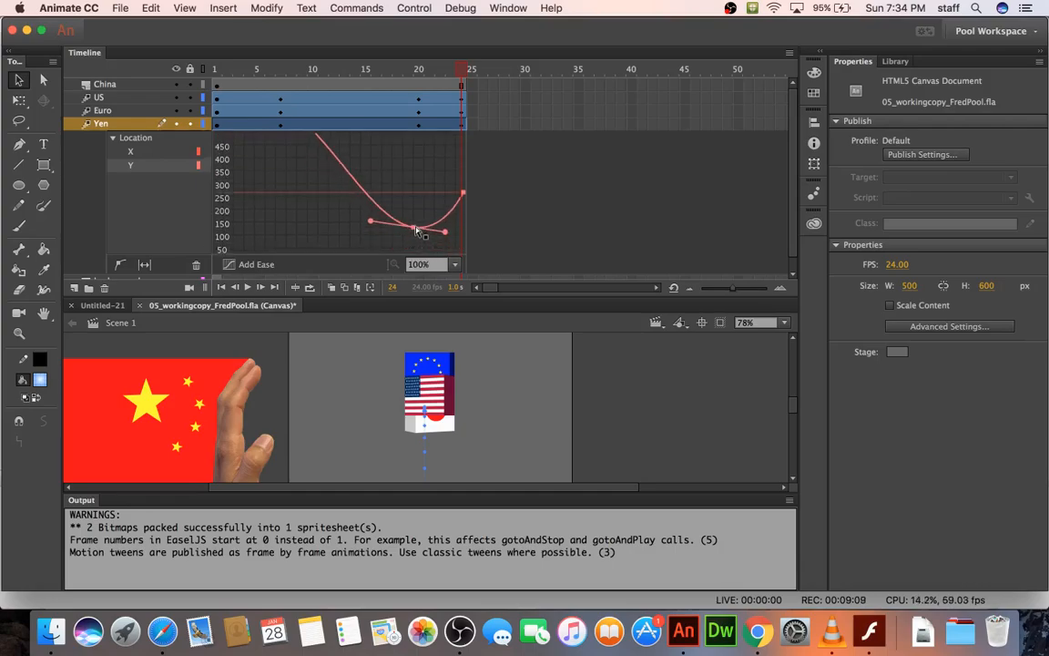
{"action": "left_click", "coordinate": [415, 230]}
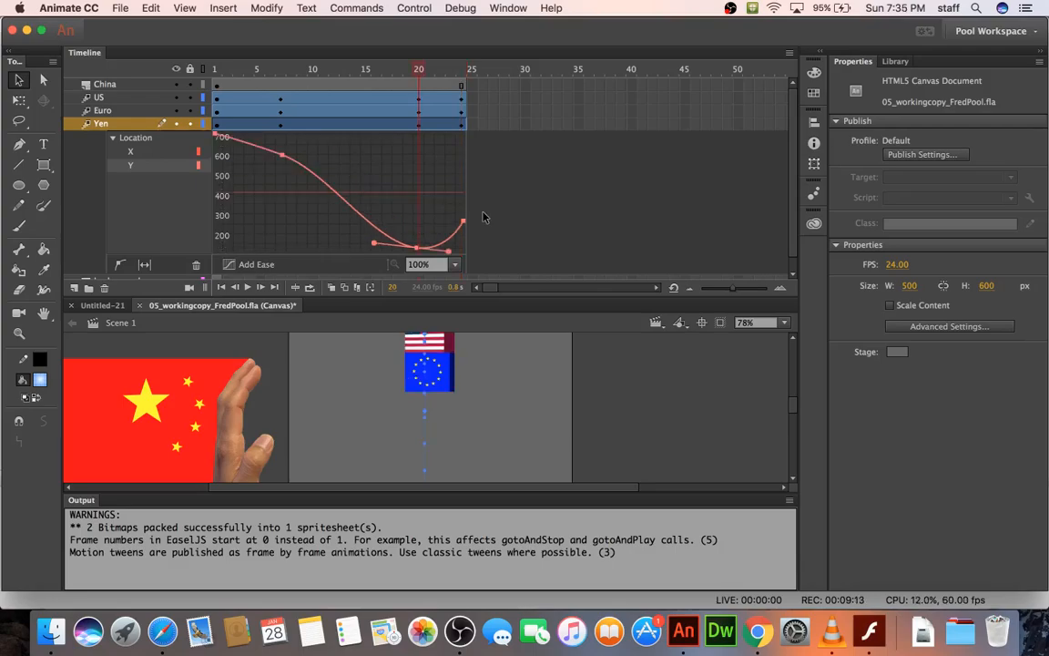
{"action": "key", "text": "super+Return"}
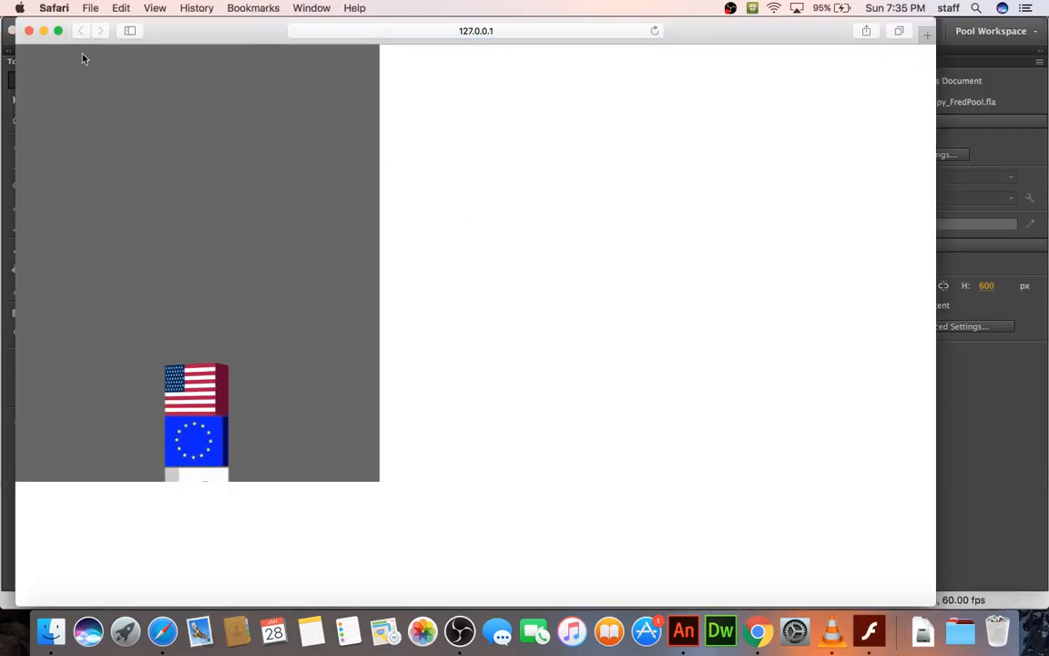
{"action": "left_click", "coordinate": [29, 33]}
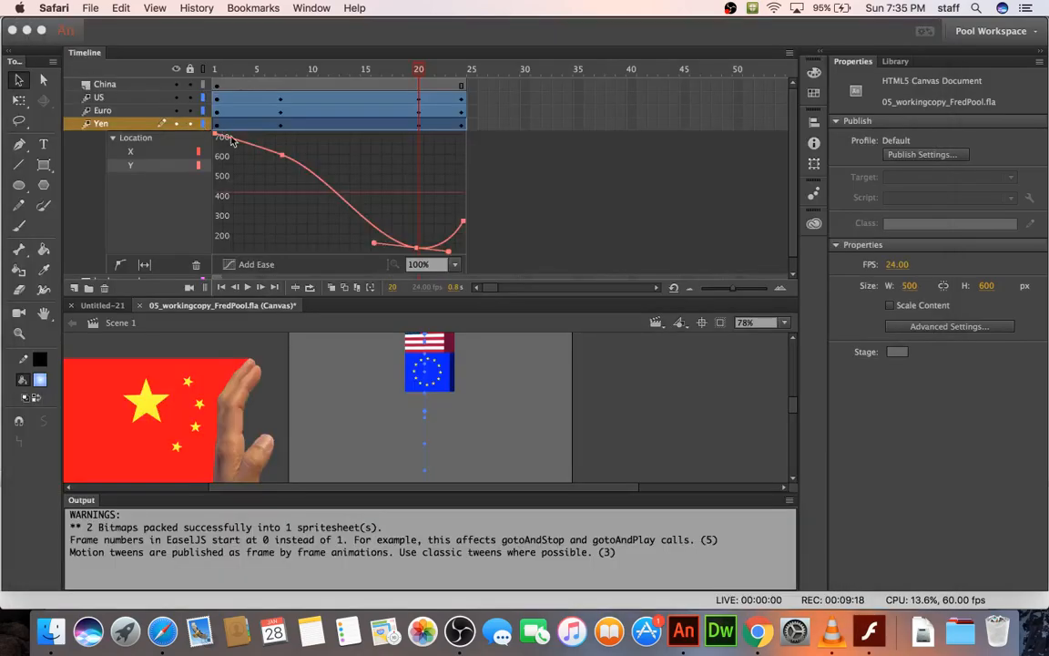
Set the frame 20 point of the Euro tween's Y curve to about 120, and test the animation in the browser.
{"action": "left_click", "coordinate": [414, 111]}
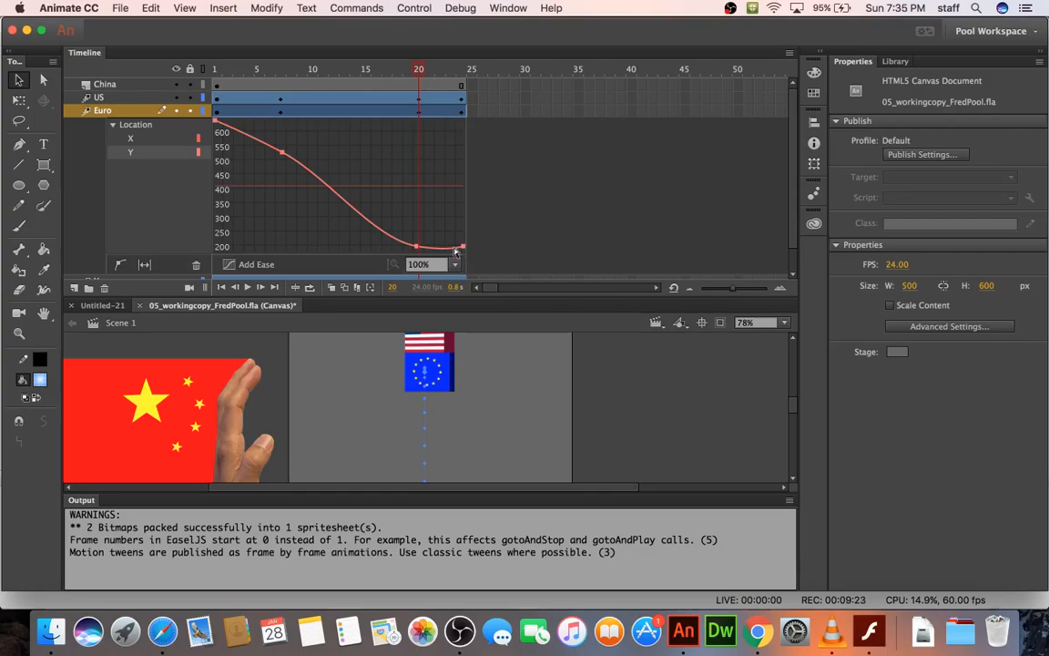
{"action": "left_click_drag", "start_coordinate": [418, 248], "coordinate": [420, 211]}
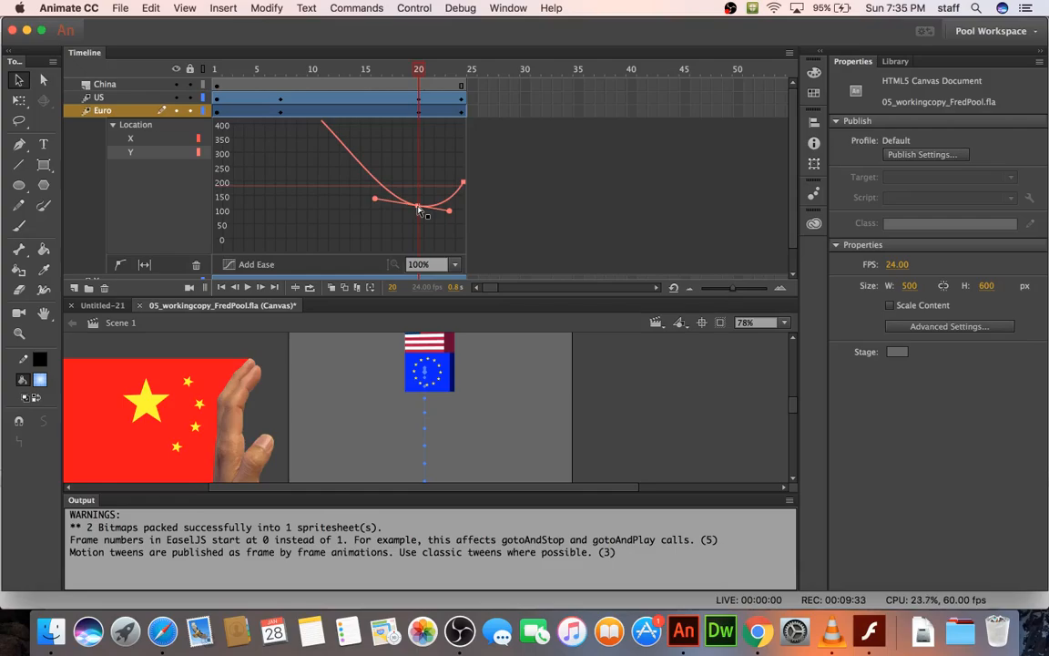
{"action": "left_click_drag", "start_coordinate": [419, 207], "coordinate": [418, 207]}
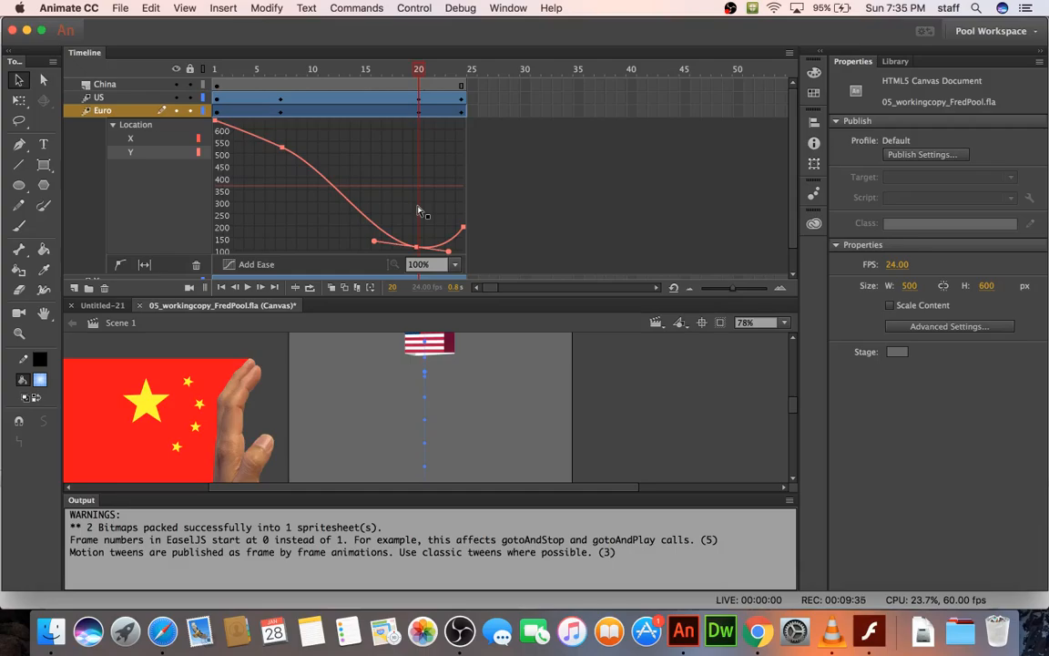
{"action": "key", "text": "super+Return"}
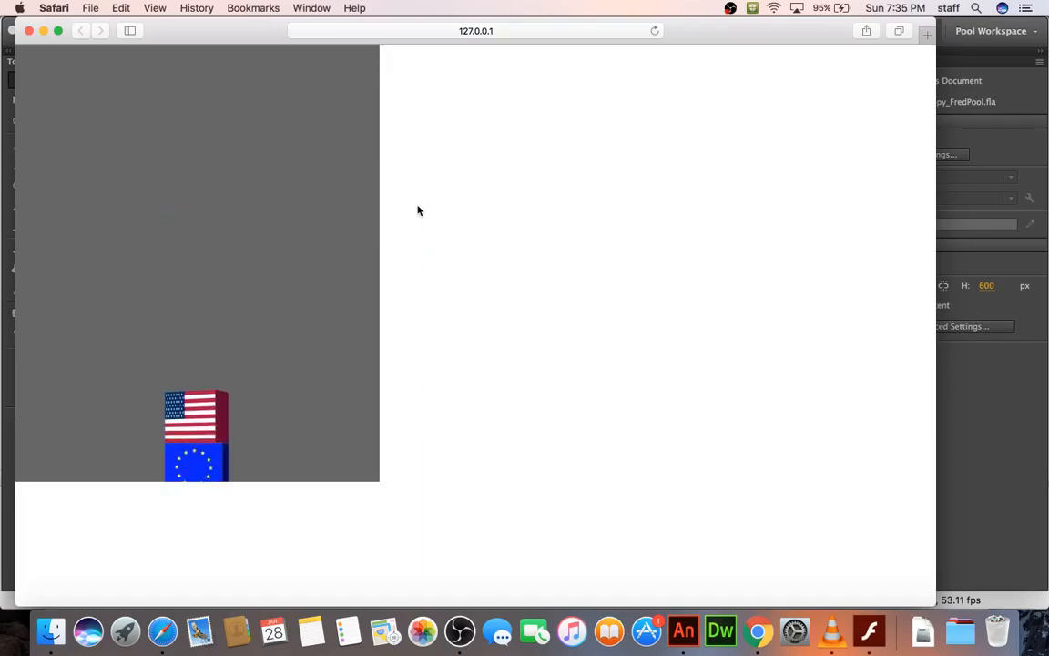
{"action": "left_click", "coordinate": [28, 31]}
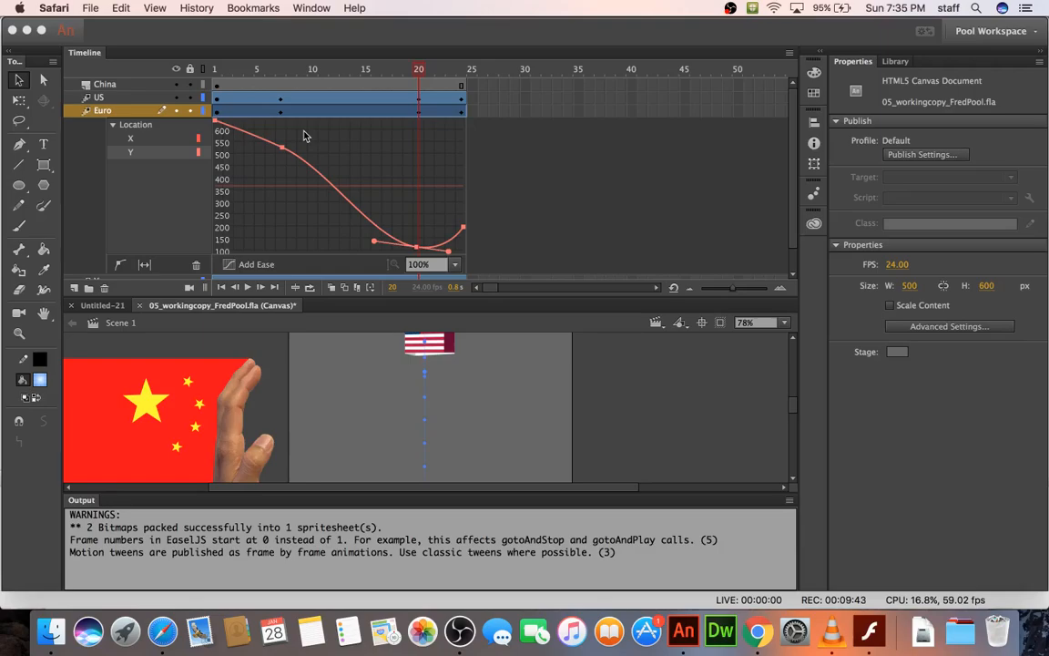
Open the finished example 05End.fla from the 05End folder, preview it in the browser, and close the file.
{"action": "left_click", "coordinate": [51, 630]}
{"action": "left_click", "coordinate": [402, 146]}
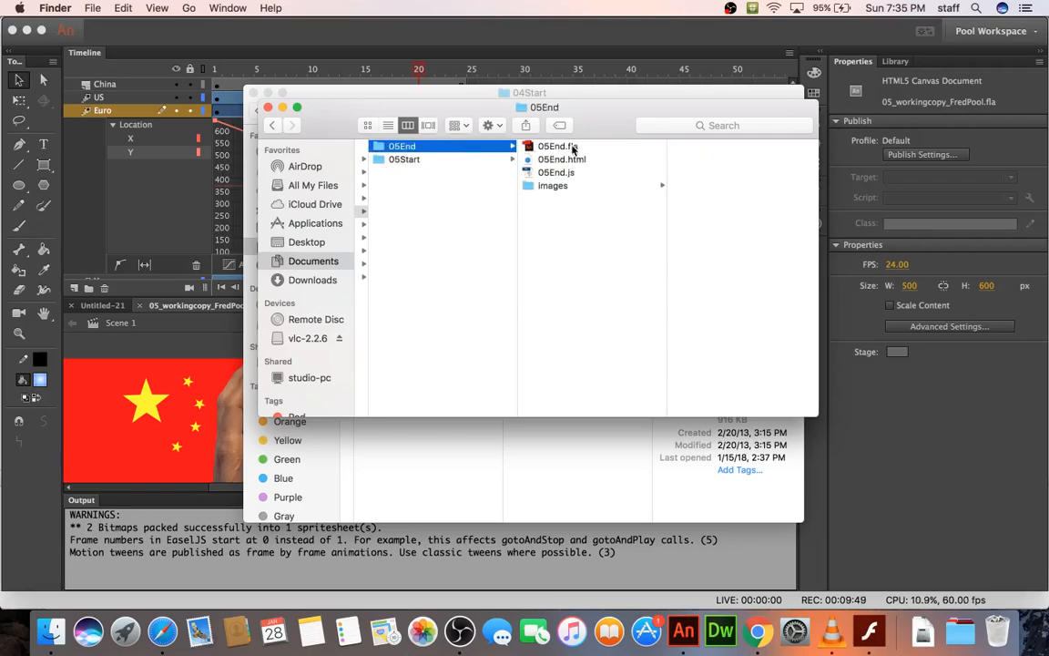
{"action": "double_click", "coordinate": [557, 146]}
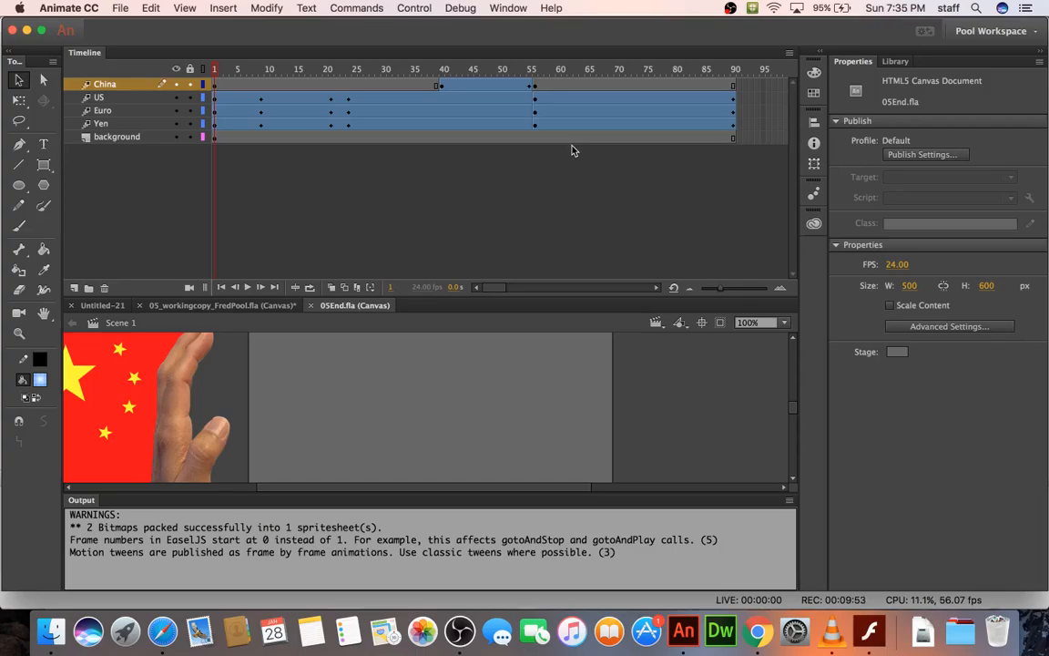
{"action": "key", "text": "super+Return"}
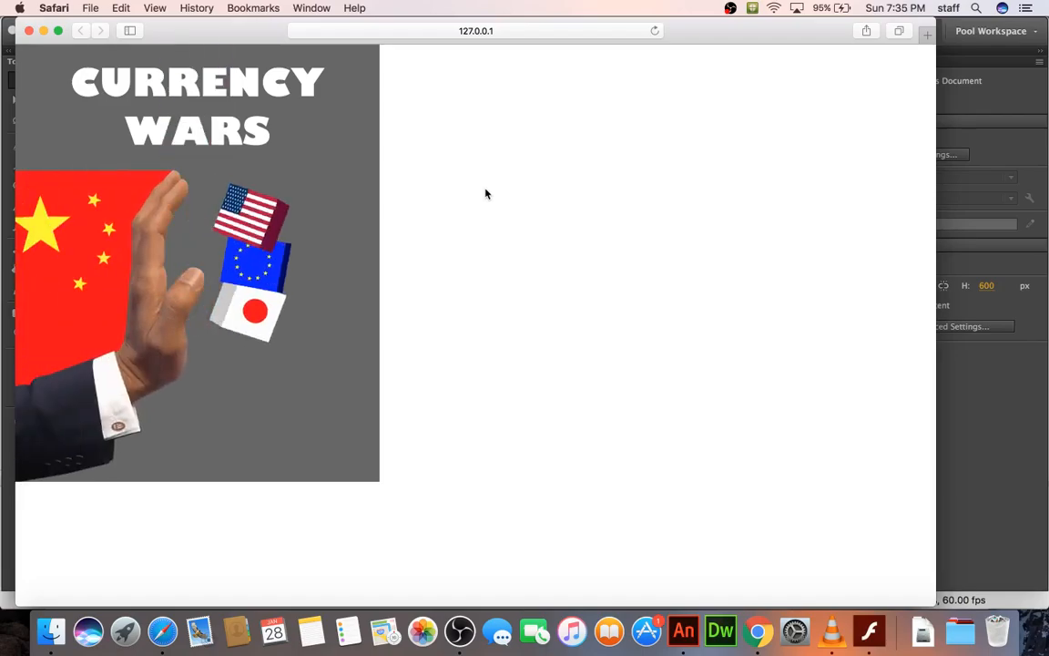
{"action": "left_click", "coordinate": [29, 33]}
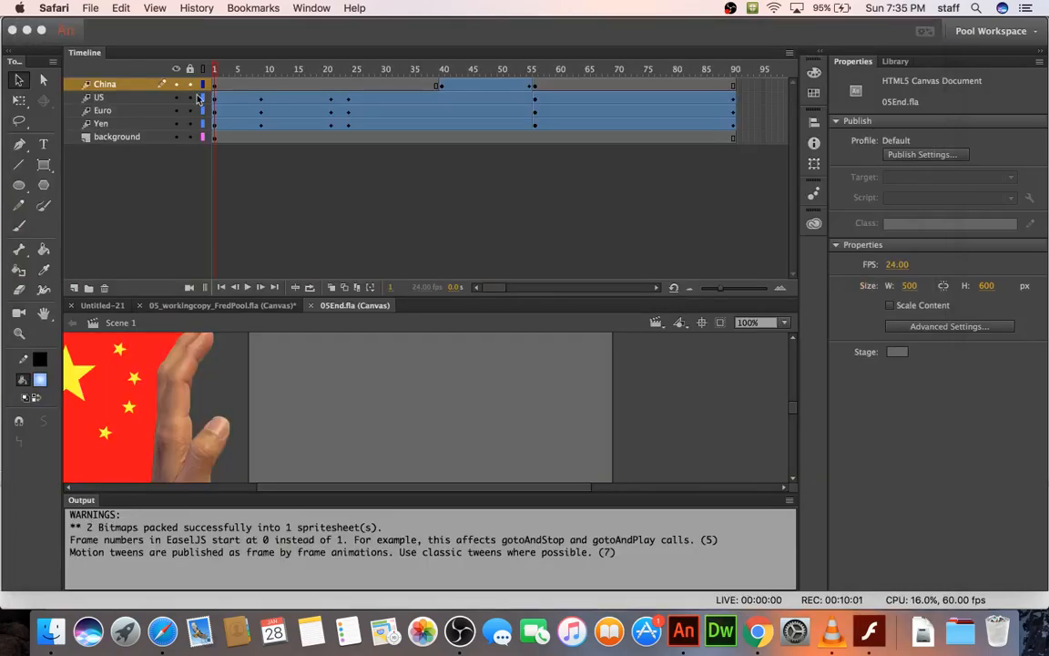
{"action": "left_click", "coordinate": [282, 276]}
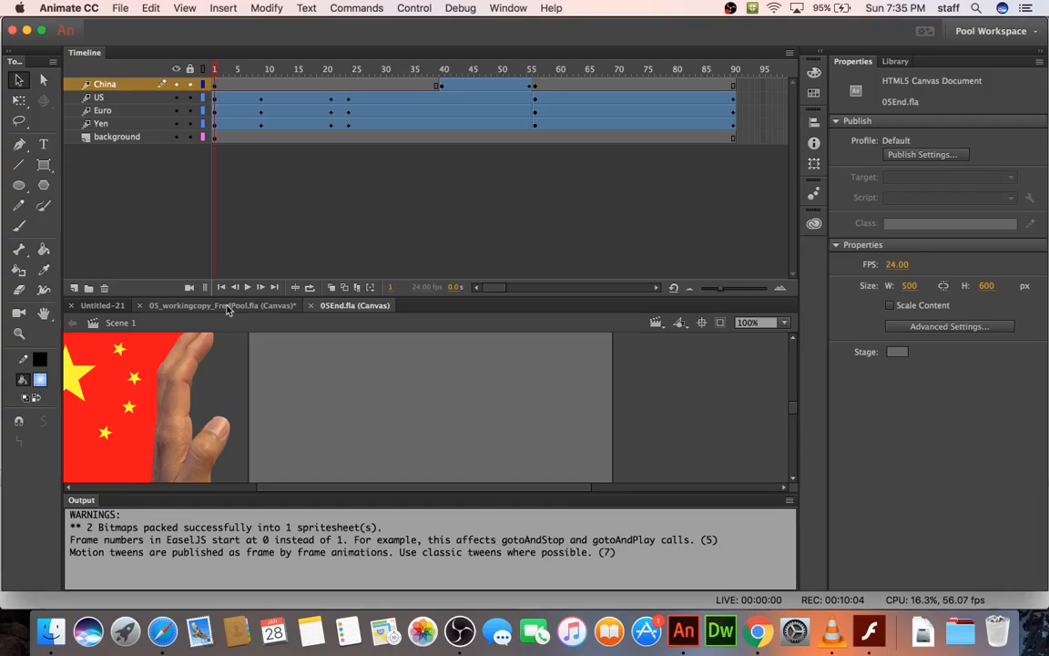
{"action": "left_click", "coordinate": [310, 306]}
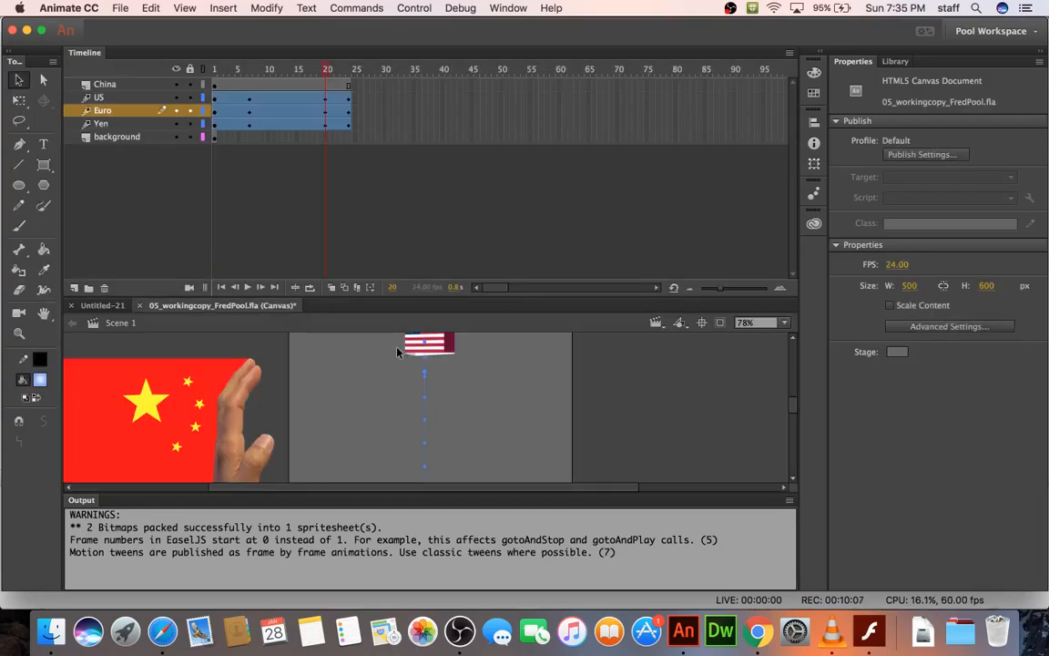
Check the flag stack at frame 7 with the Output messages closed, and test the working copy in the browser.
{"action": "left_click", "coordinate": [248, 110]}
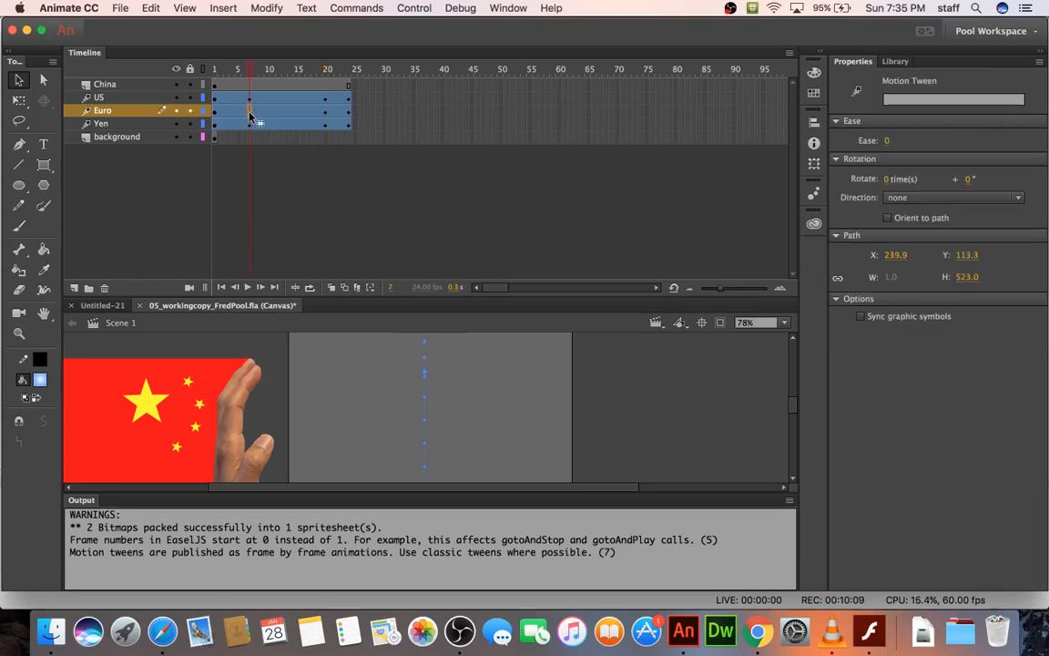
{"action": "key", "text": "super+2"}
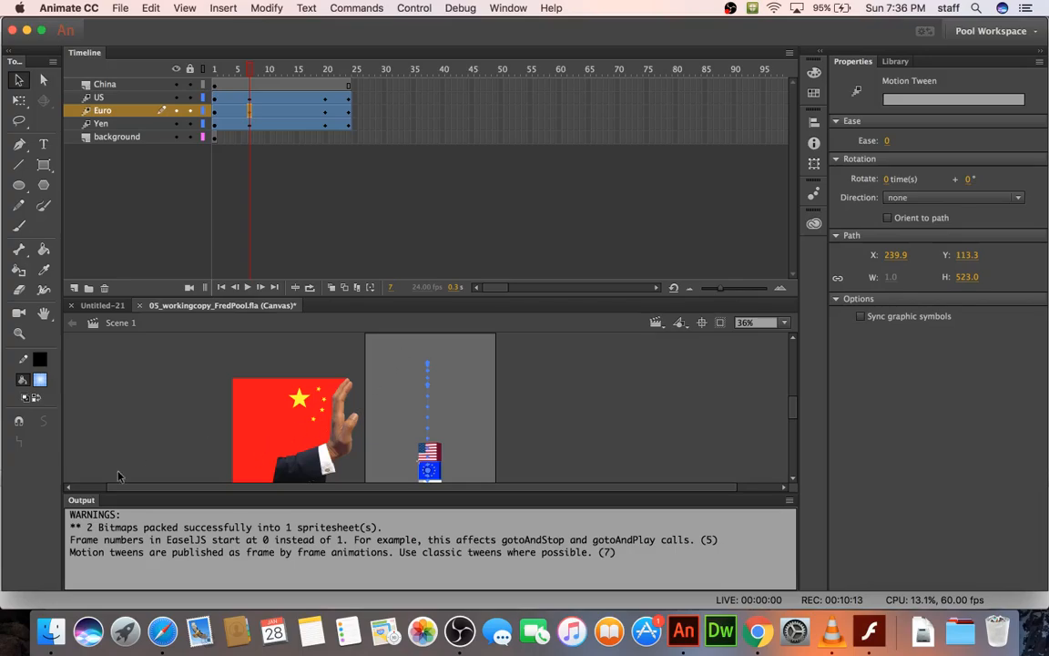
{"action": "right_click", "coordinate": [88, 500]}
{"action": "left_click", "coordinate": [103, 506]}
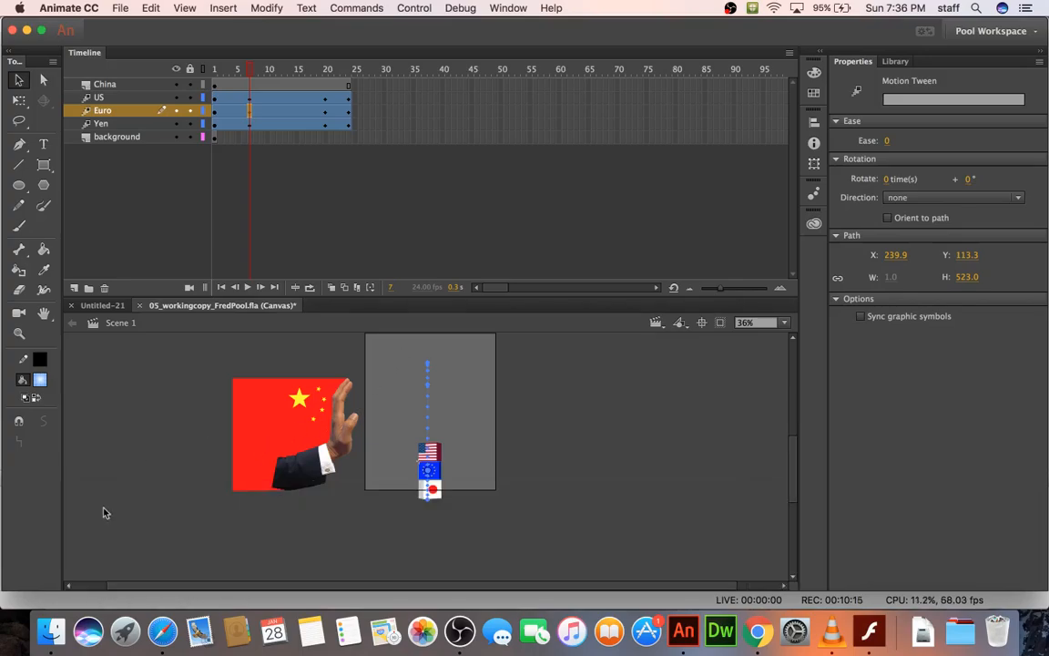
{"action": "left_click", "coordinate": [171, 445]}
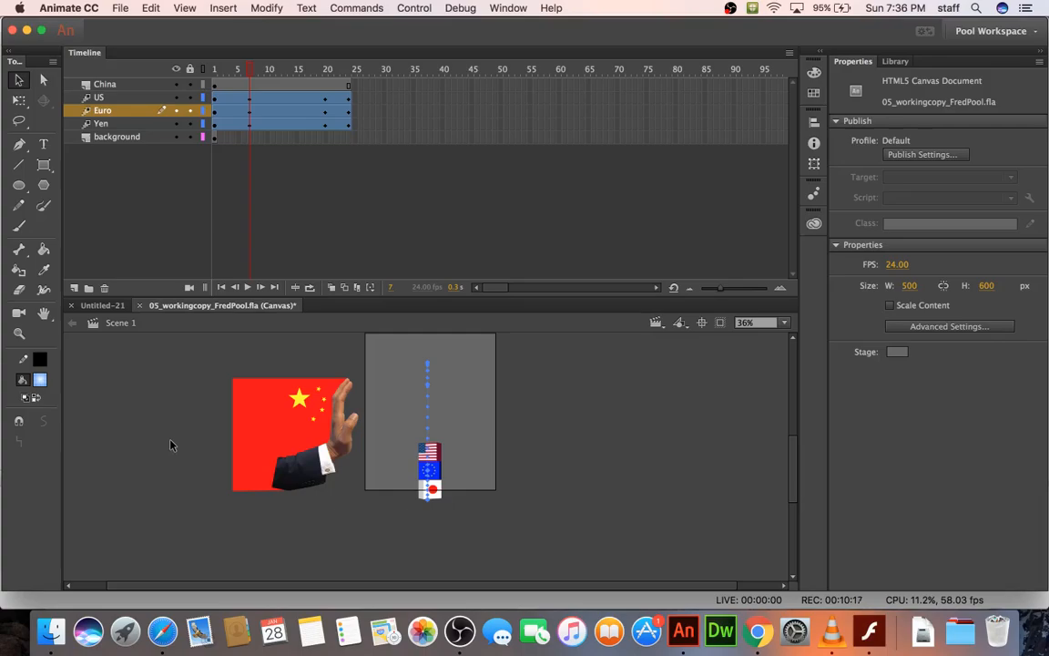
{"action": "key", "text": "super+Return"}
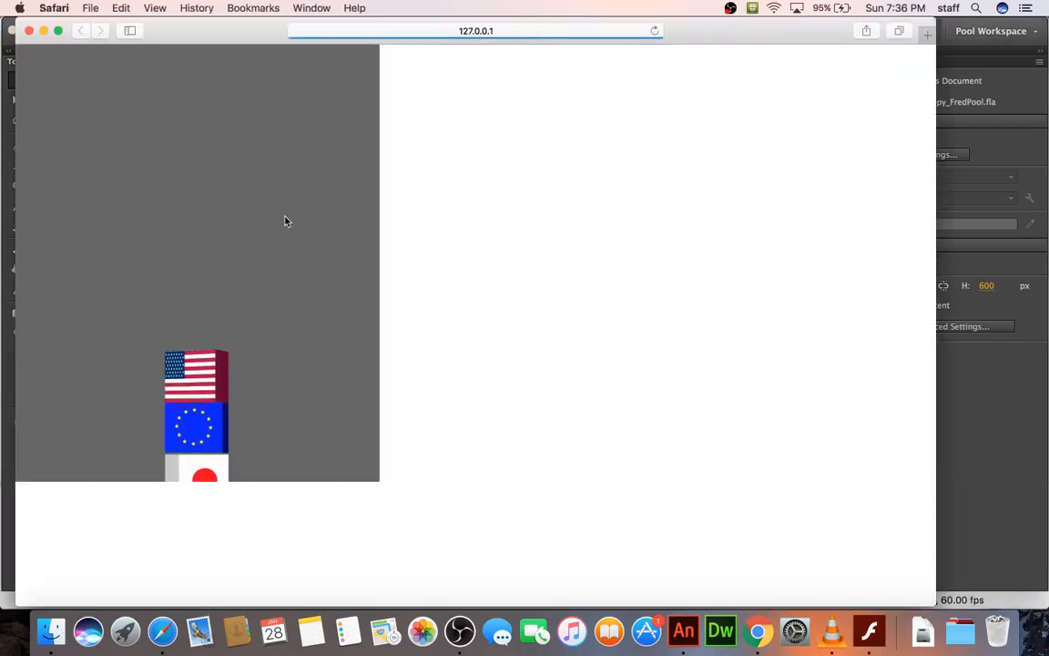
{"action": "left_click", "coordinate": [29, 31]}
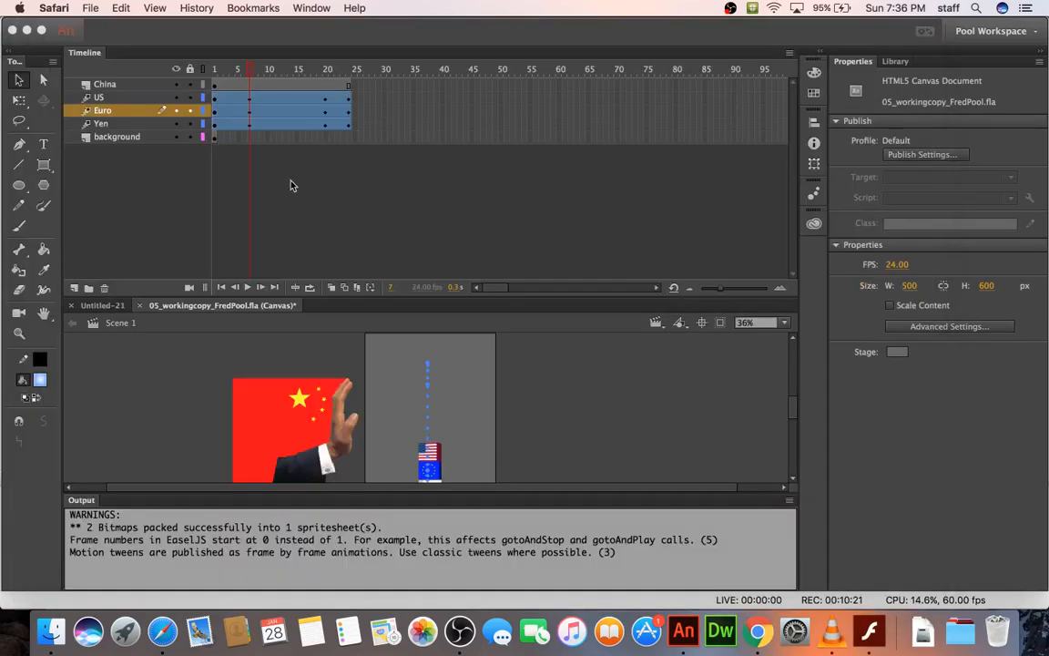
Set the frame 20 point of the US tween's Y curve to about 40 in the motion editor, and close the editor.
{"action": "left_click", "coordinate": [310, 108]}
{"action": "left_click", "coordinate": [326, 98]}
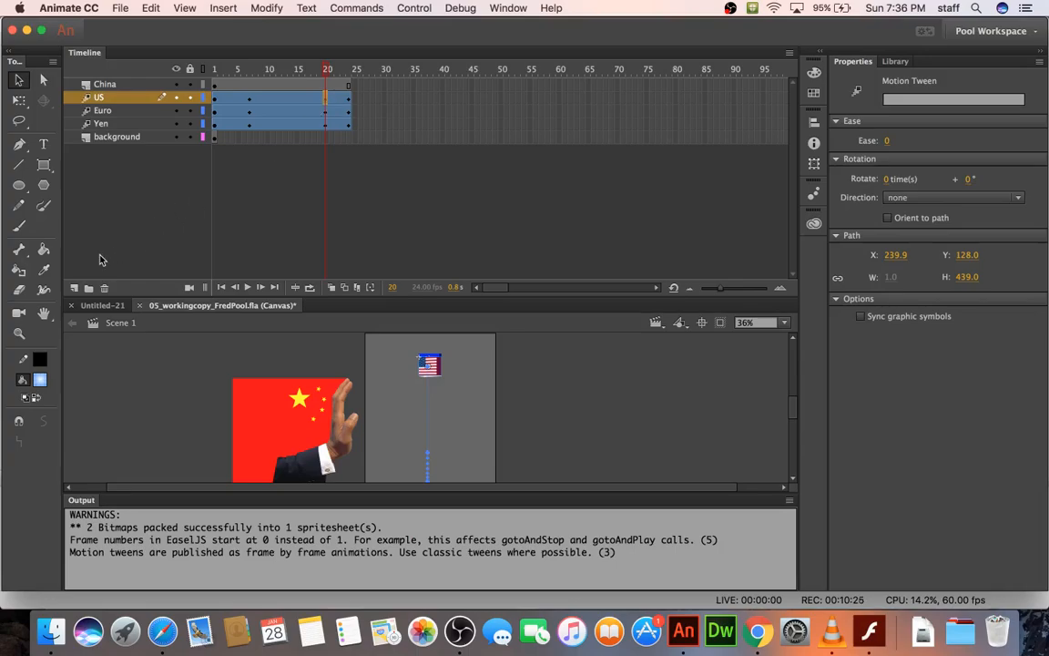
{"action": "key", "text": "z"}
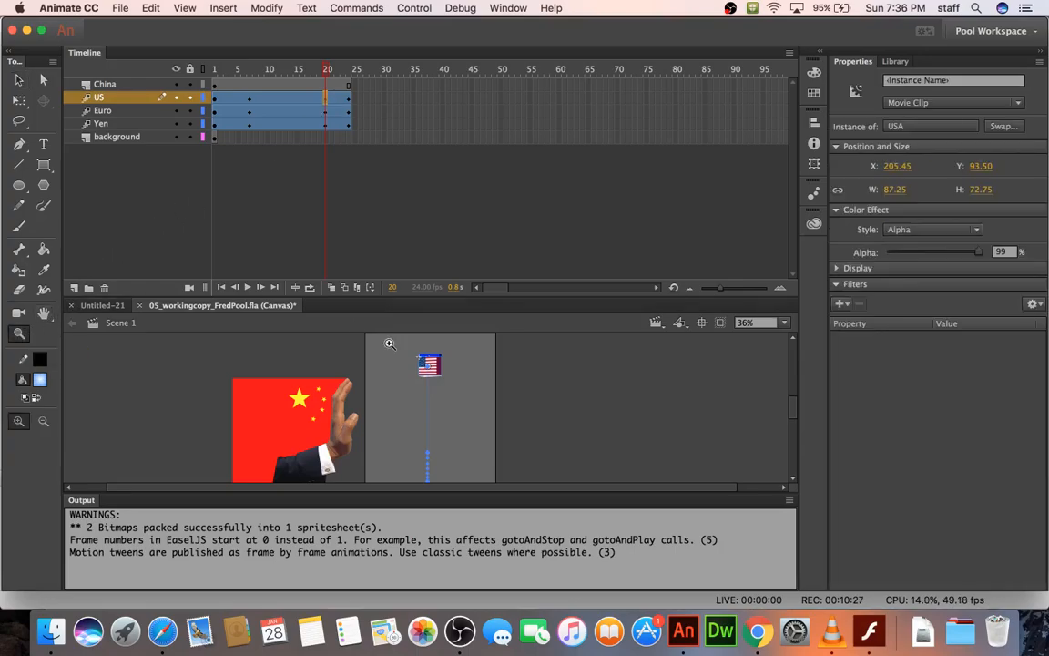
{"action": "left_click_drag", "start_coordinate": [389, 339], "coordinate": [476, 480]}
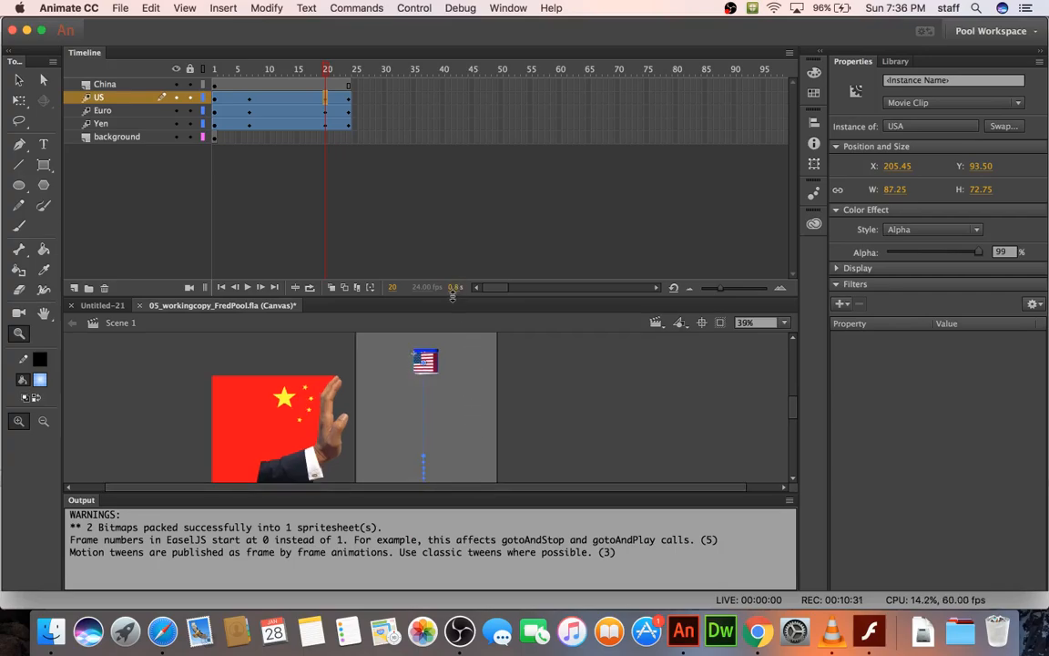
{"action": "left_click_drag", "start_coordinate": [453, 296], "coordinate": [453, 260]}
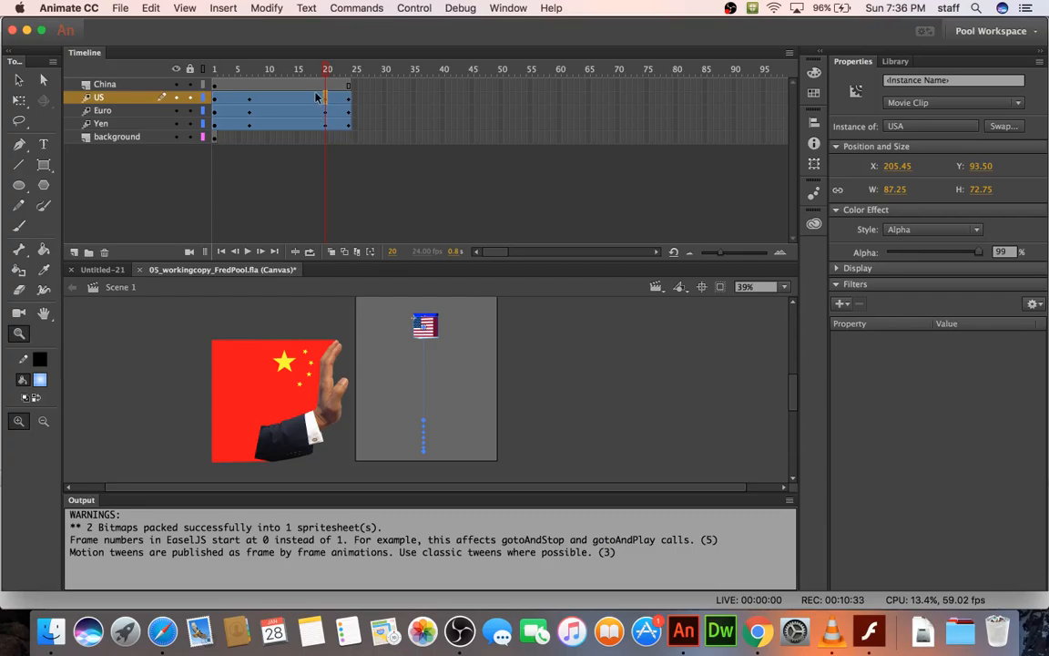
{"action": "double_click", "coordinate": [317, 97]}
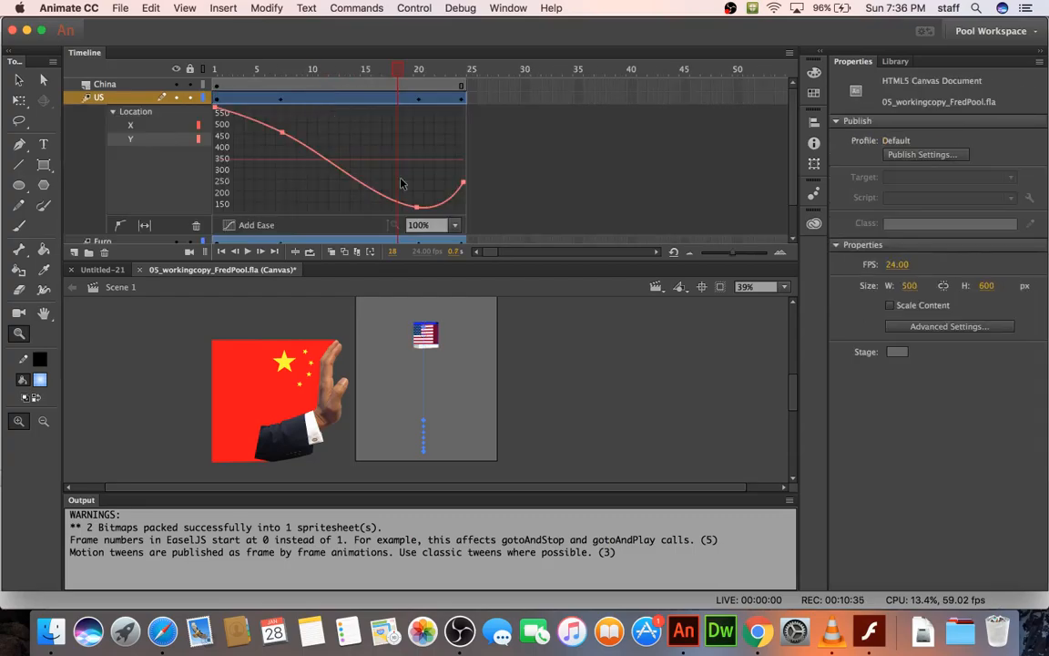
{"action": "left_click", "coordinate": [416, 207]}
{"action": "left_click_drag", "start_coordinate": [418, 207], "coordinate": [418, 157]}
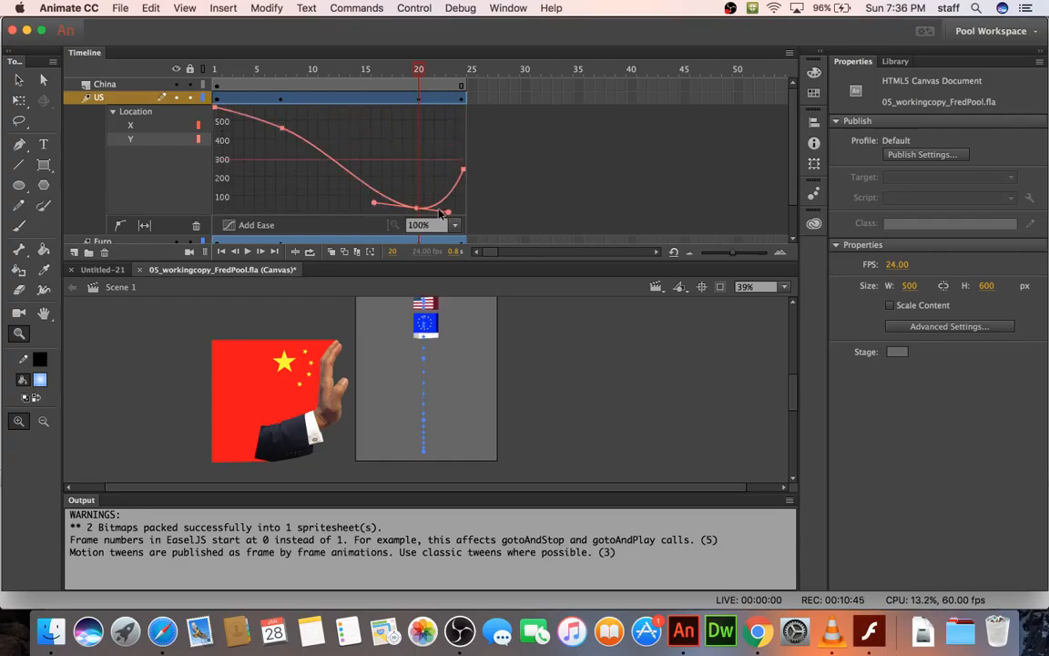
{"action": "left_click", "coordinate": [392, 100]}
{"action": "double_click", "coordinate": [393, 100]}
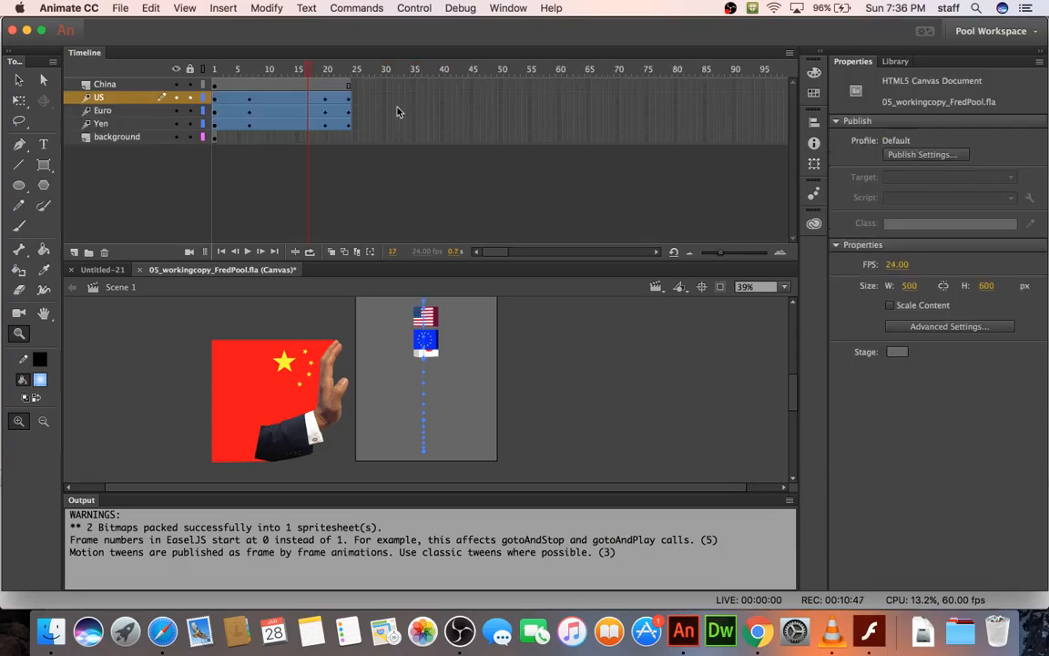
Examine the frame 20 point on the Euro tween's Y curve in the motion editor, and close the editor.
{"action": "left_click", "coordinate": [306, 112]}
{"action": "double_click", "coordinate": [306, 113]}
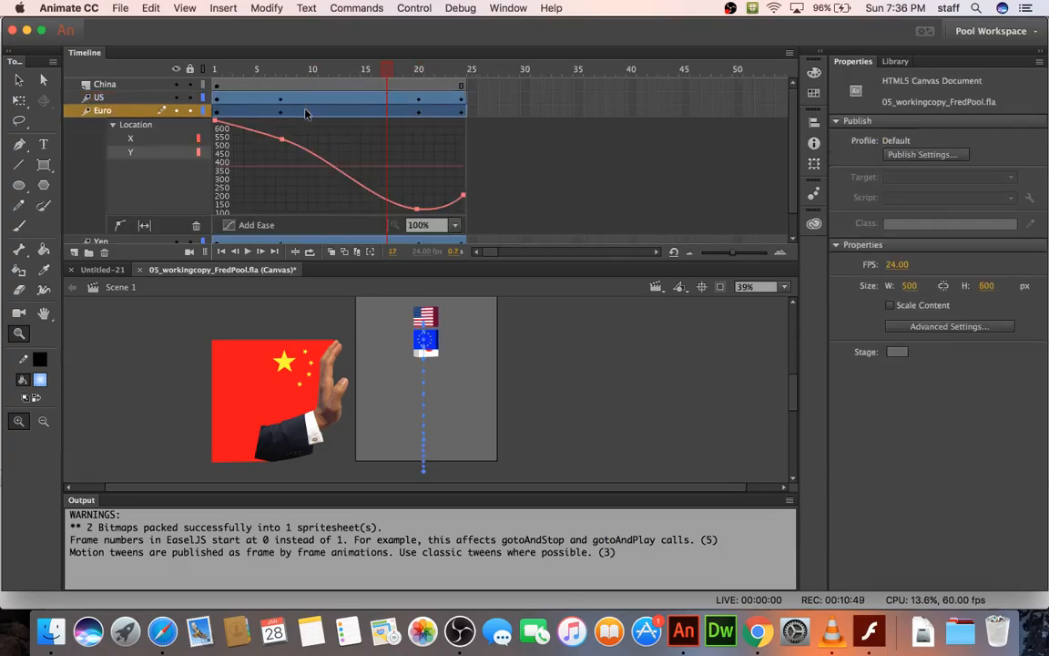
{"action": "left_click", "coordinate": [416, 210]}
{"action": "double_click", "coordinate": [373, 114]}
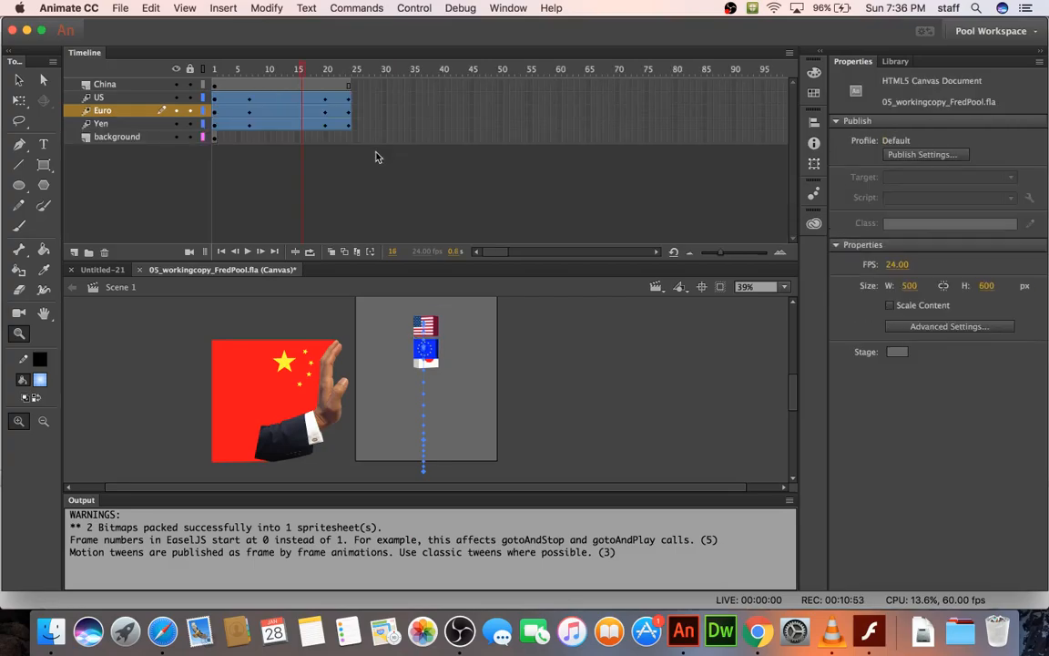
Set the frame 20 point of the Yen tween's Y curve to about 200 in the motion editor.
{"action": "left_click", "coordinate": [303, 125]}
{"action": "double_click", "coordinate": [303, 125]}
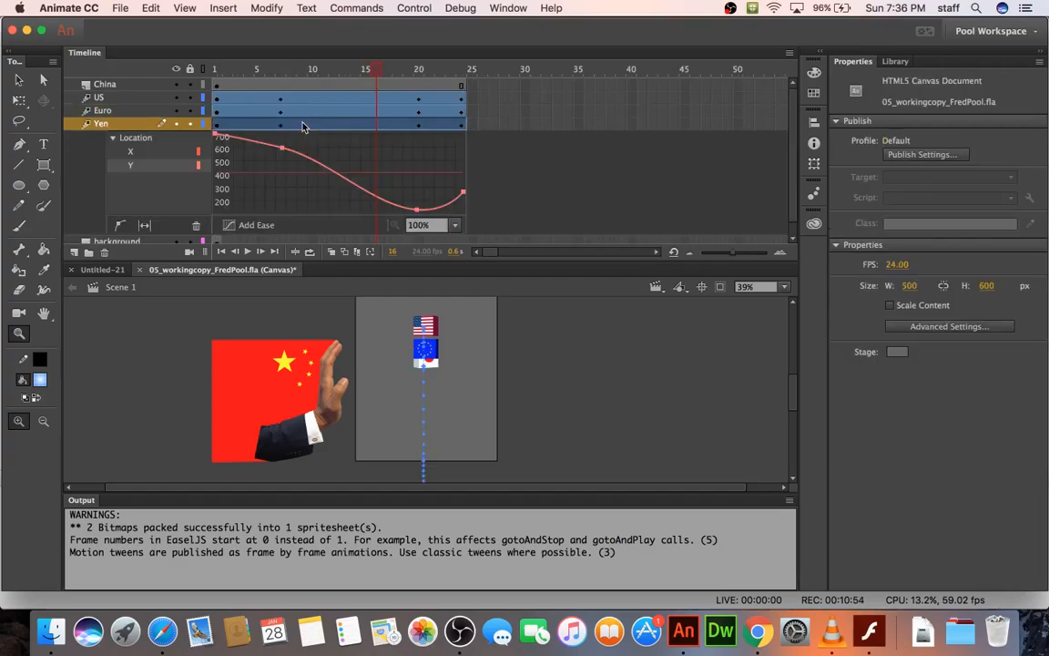
{"action": "left_click", "coordinate": [418, 143]}
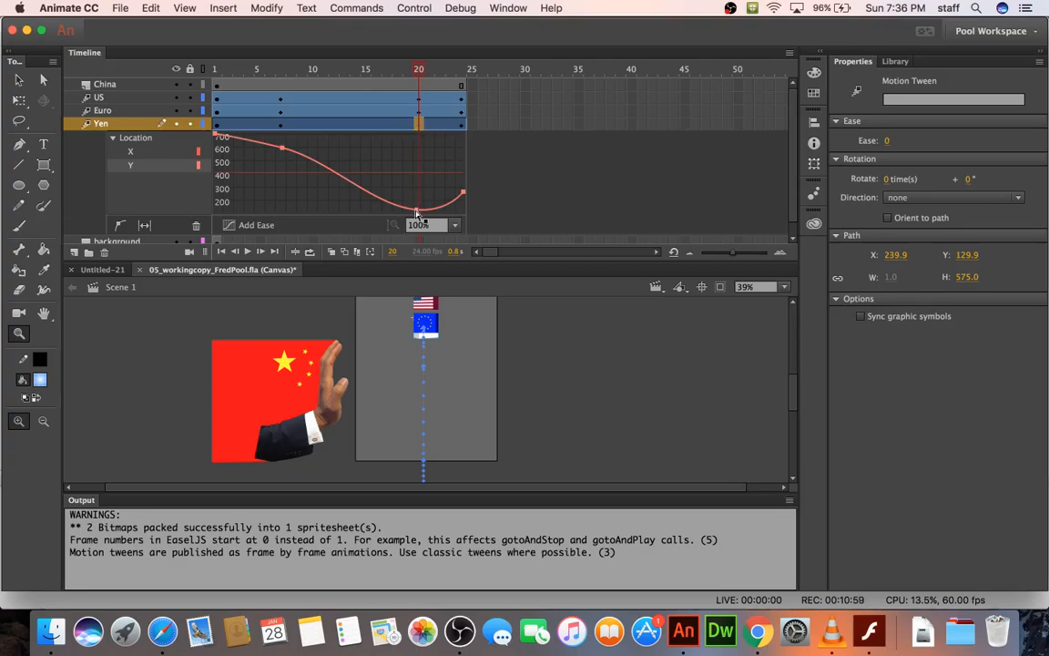
{"action": "left_click_drag", "start_coordinate": [417, 213], "coordinate": [417, 152]}
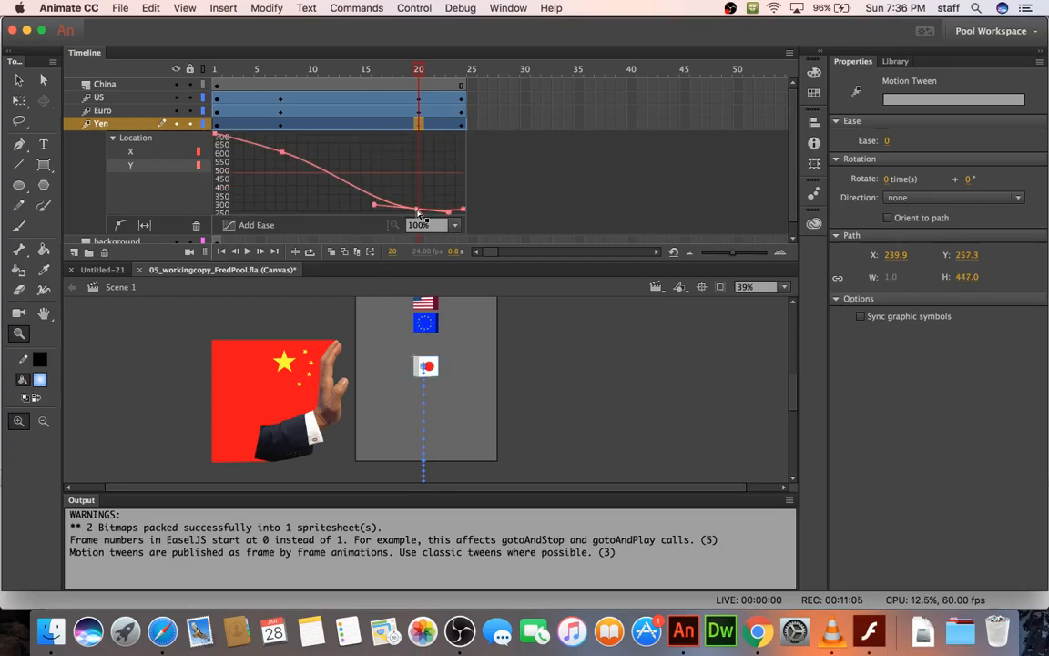
{"action": "left_click_drag", "start_coordinate": [418, 213], "coordinate": [417, 203]}
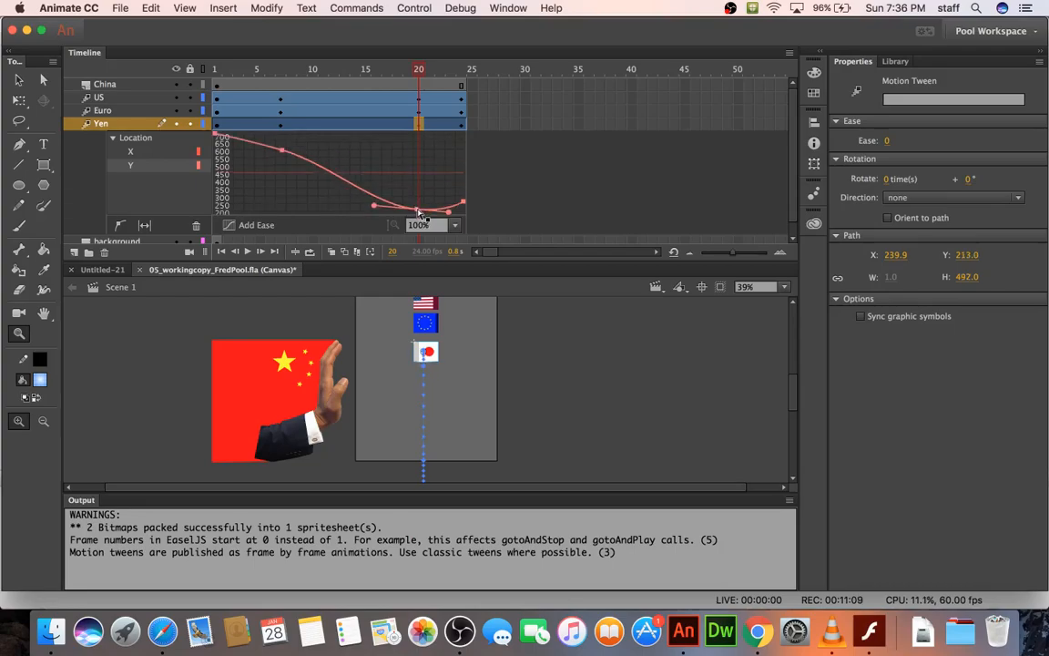
{"action": "left_click_drag", "start_coordinate": [418, 213], "coordinate": [418, 210]}
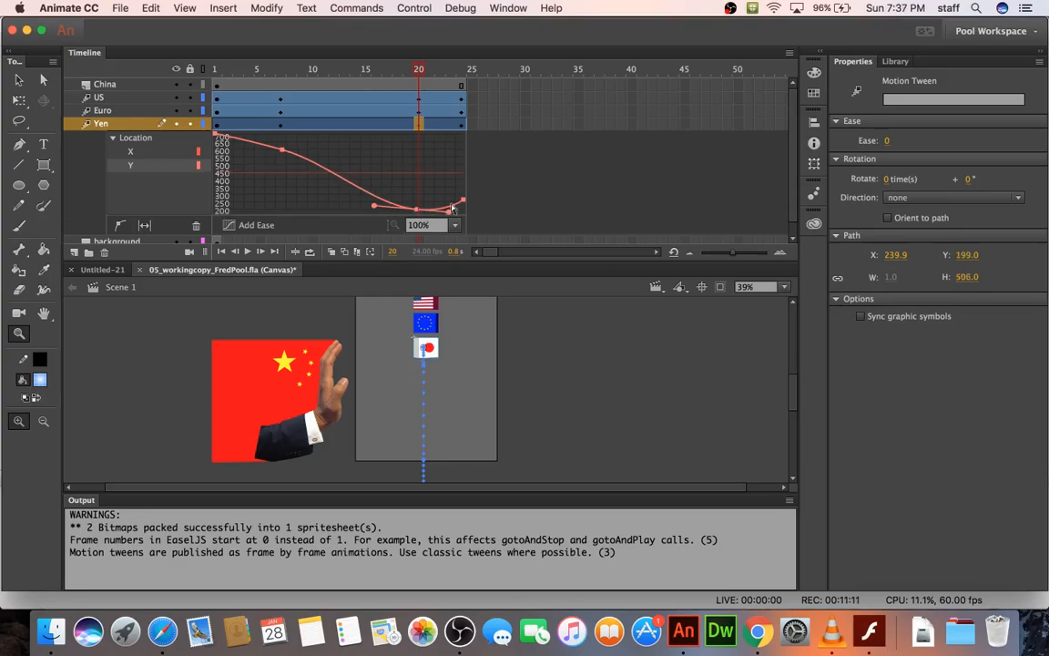
At frame 24, stack the US block directly on the Euro block at Y 93, and test the animation in the browser.
{"action": "left_click", "coordinate": [463, 110]}
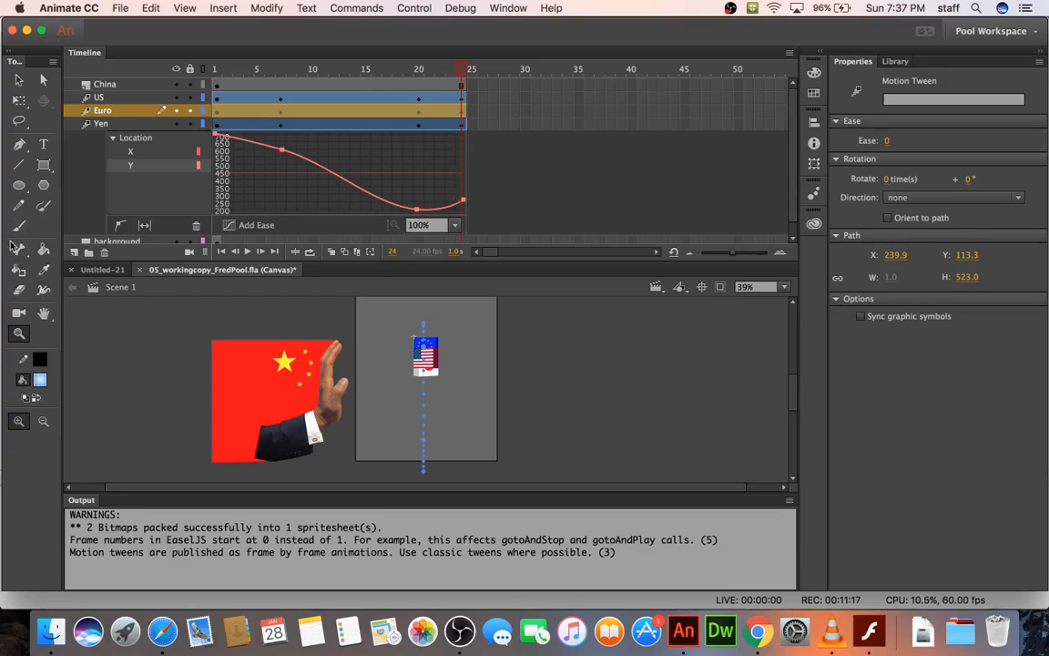
{"action": "left_click_drag", "start_coordinate": [347, 284], "coordinate": [469, 399]}
{"action": "left_click", "coordinate": [18, 79]}
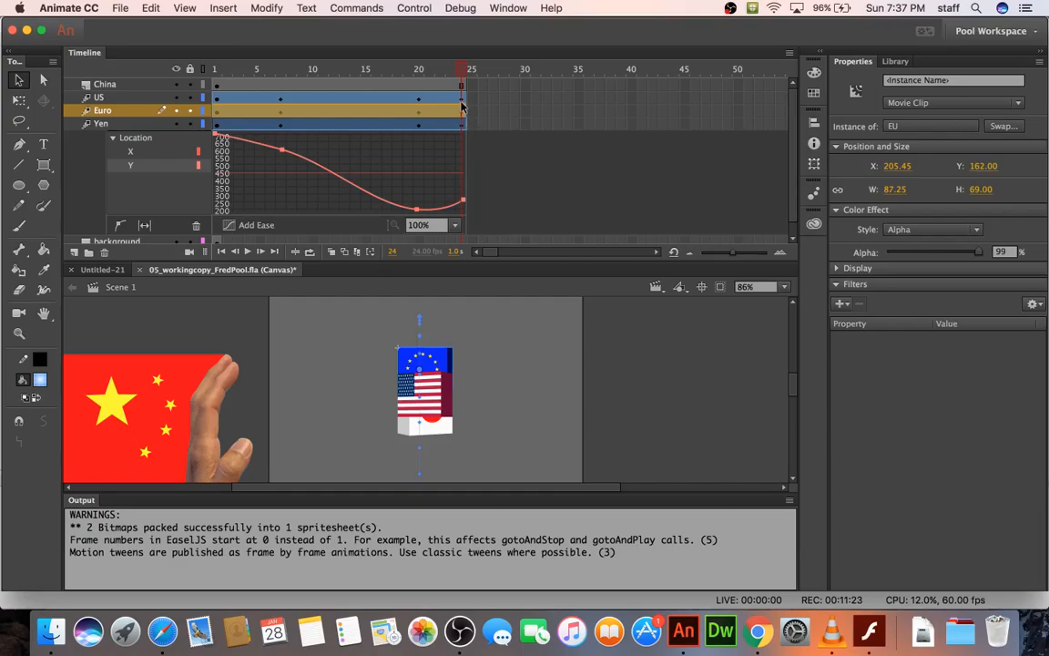
{"action": "left_click", "coordinate": [418, 97]}
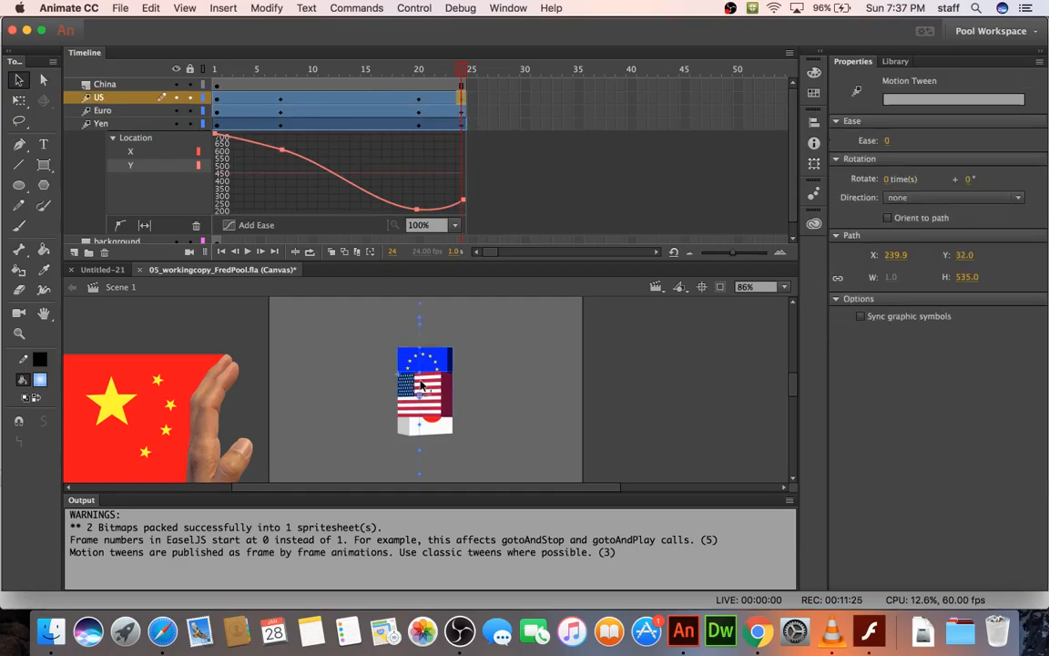
{"action": "left_click_drag", "start_coordinate": [431, 389], "coordinate": [433, 318]}
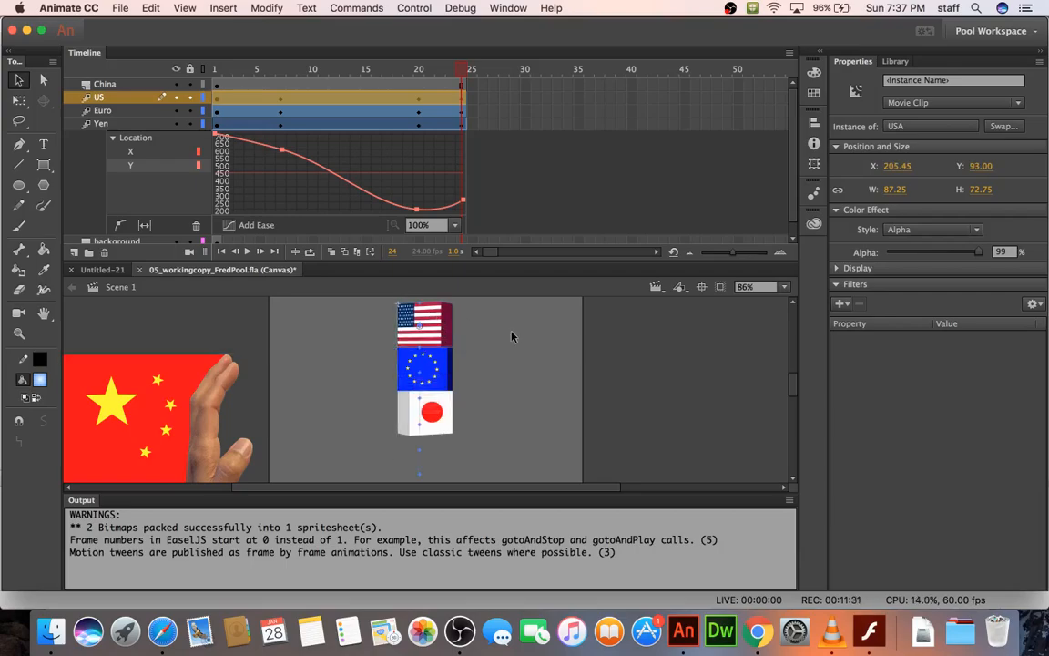
{"action": "key", "text": "super+Return"}
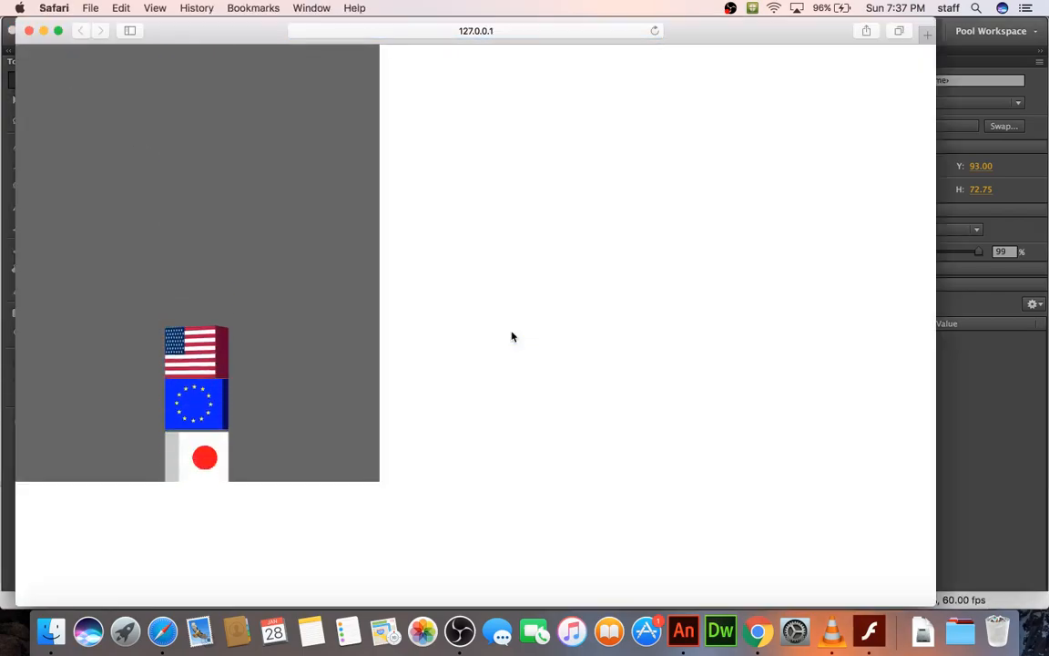
{"action": "left_click", "coordinate": [28, 31]}
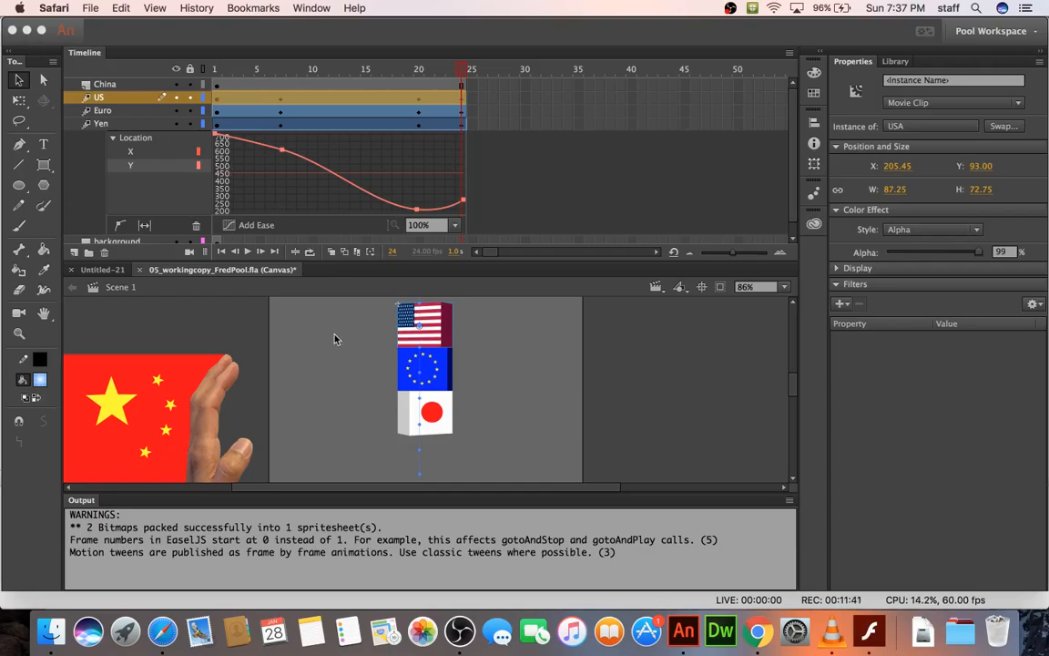
{"action": "right_click", "coordinate": [335, 102]}
{"action": "left_click", "coordinate": [335, 101]}
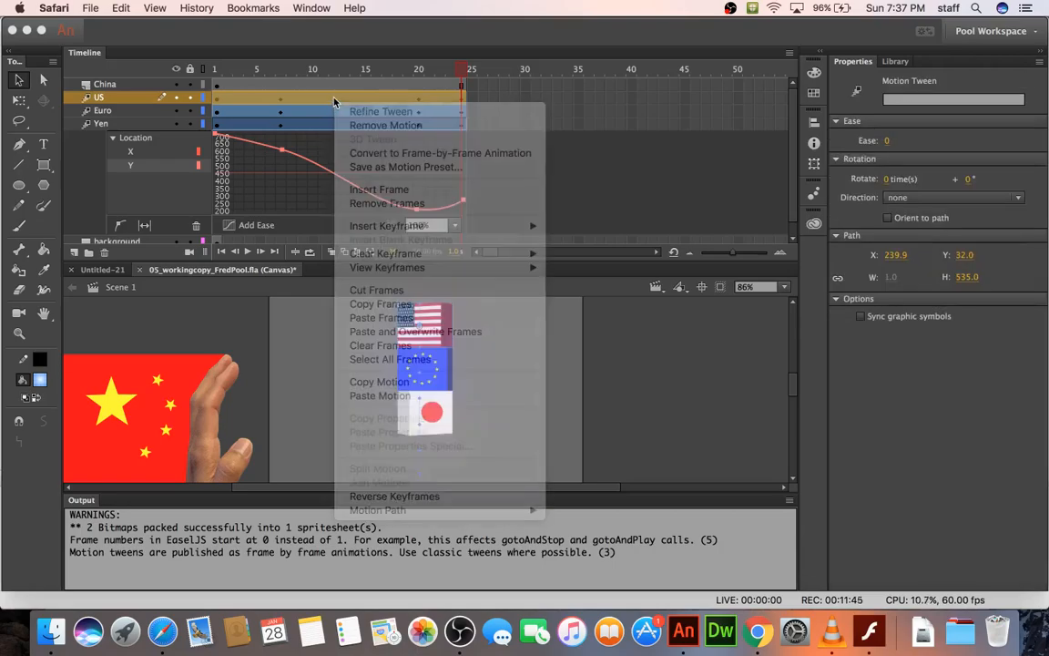
{"action": "double_click", "coordinate": [338, 100]}
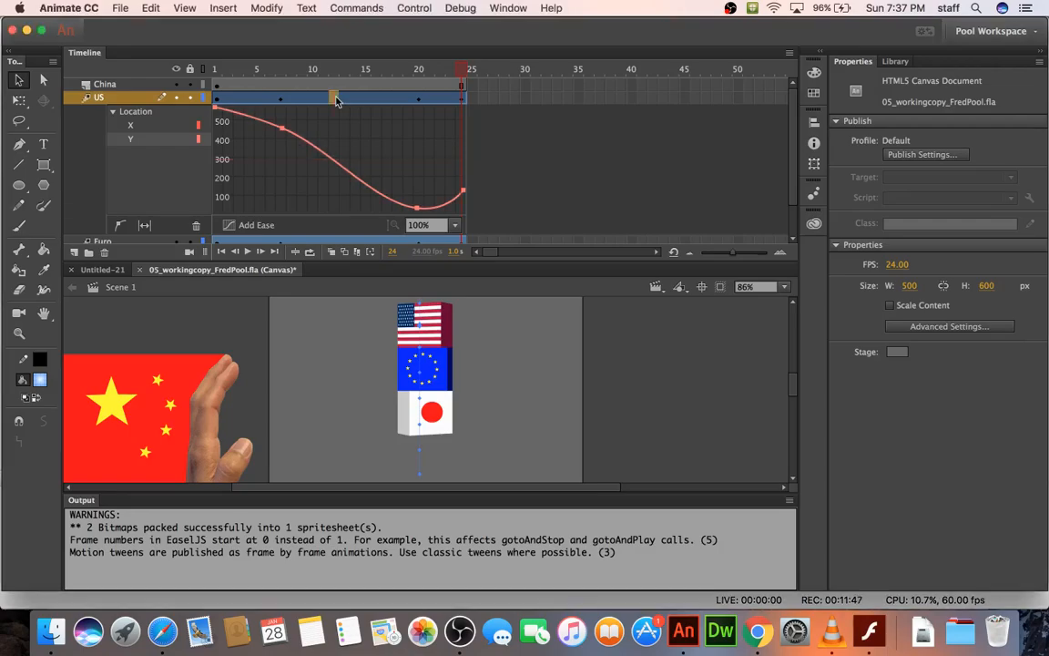
{"action": "left_click", "coordinate": [307, 102]}
{"action": "right_click", "coordinate": [308, 102]}
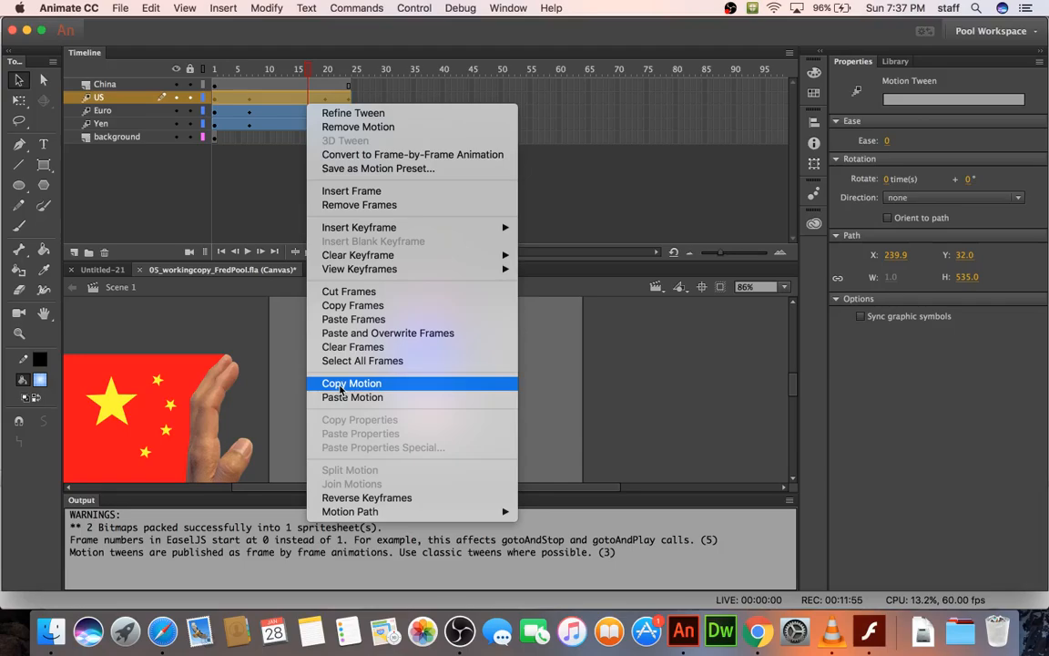
{"action": "left_click", "coordinate": [283, 311]}
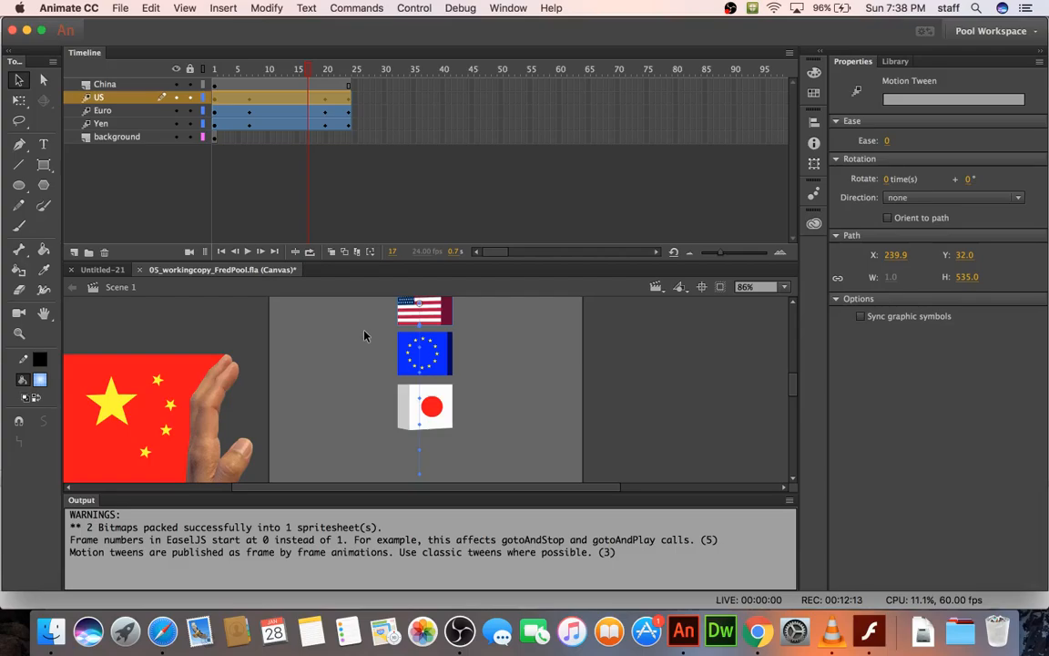
Extend all five layers from China to background to frame 90, and close the Output messages.
{"action": "left_click", "coordinate": [349, 99]}
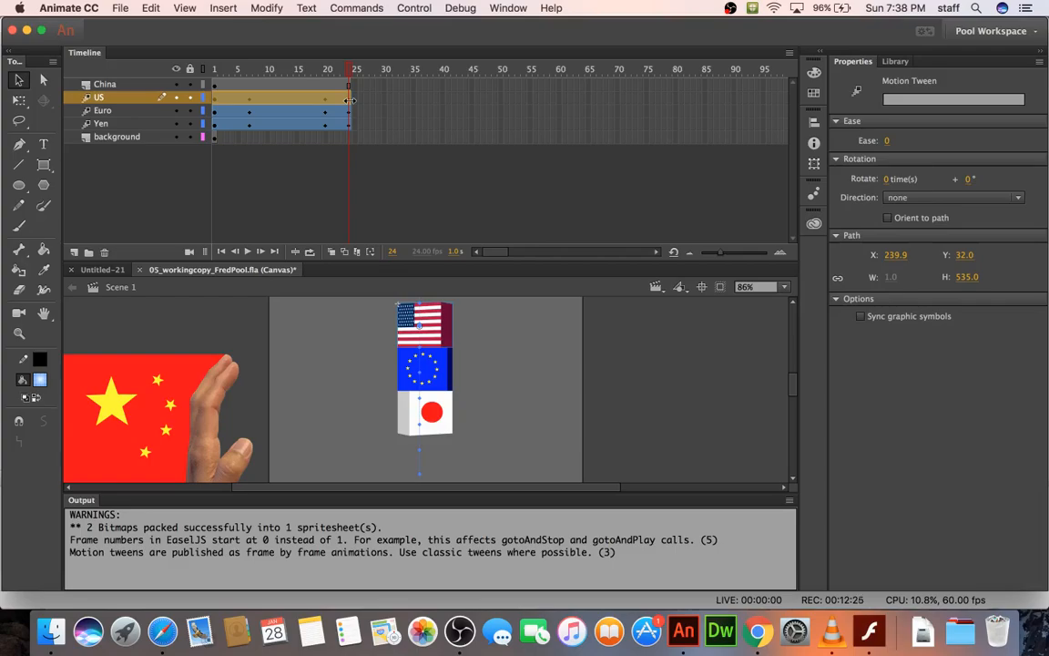
{"action": "left_click", "coordinate": [734, 98]}
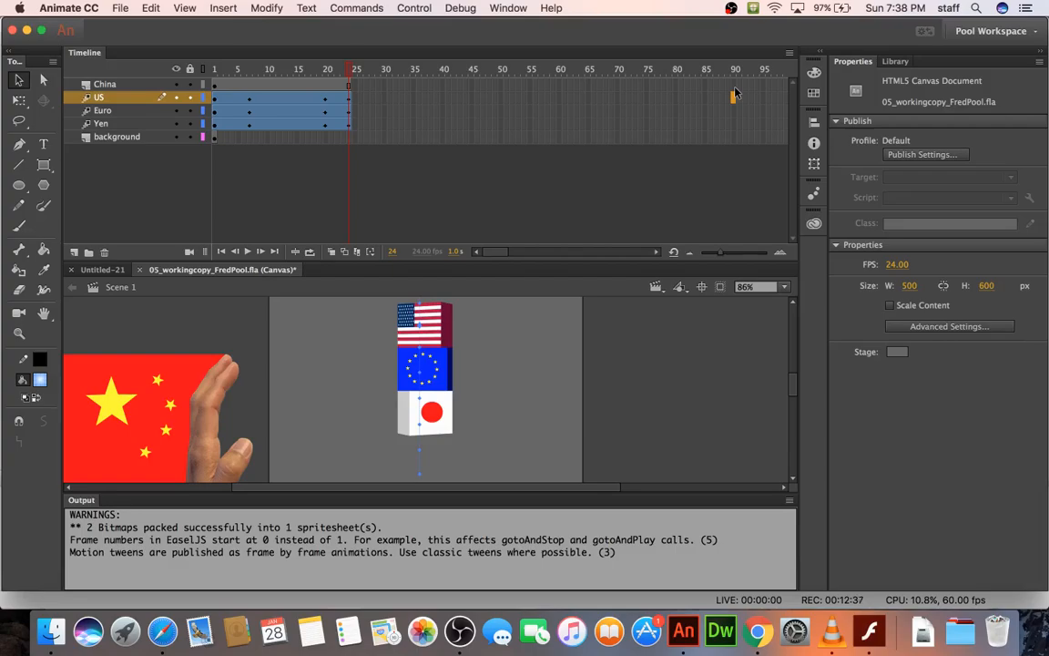
{"action": "left_click_drag", "start_coordinate": [736, 94], "coordinate": [738, 144]}
{"action": "key", "text": "F5"}
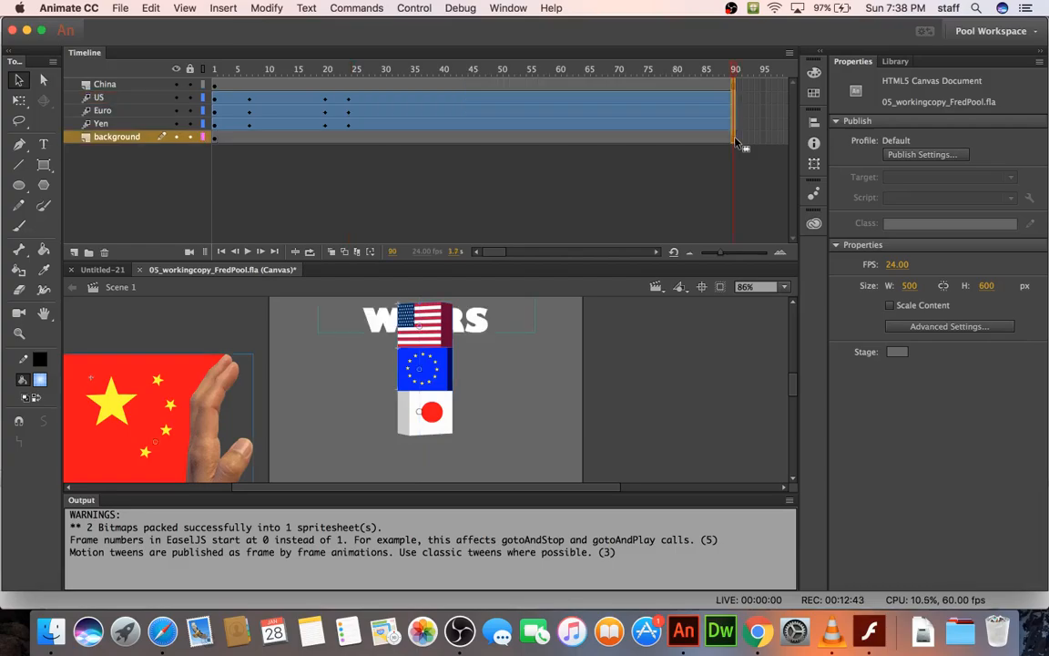
{"action": "left_click", "coordinate": [315, 387]}
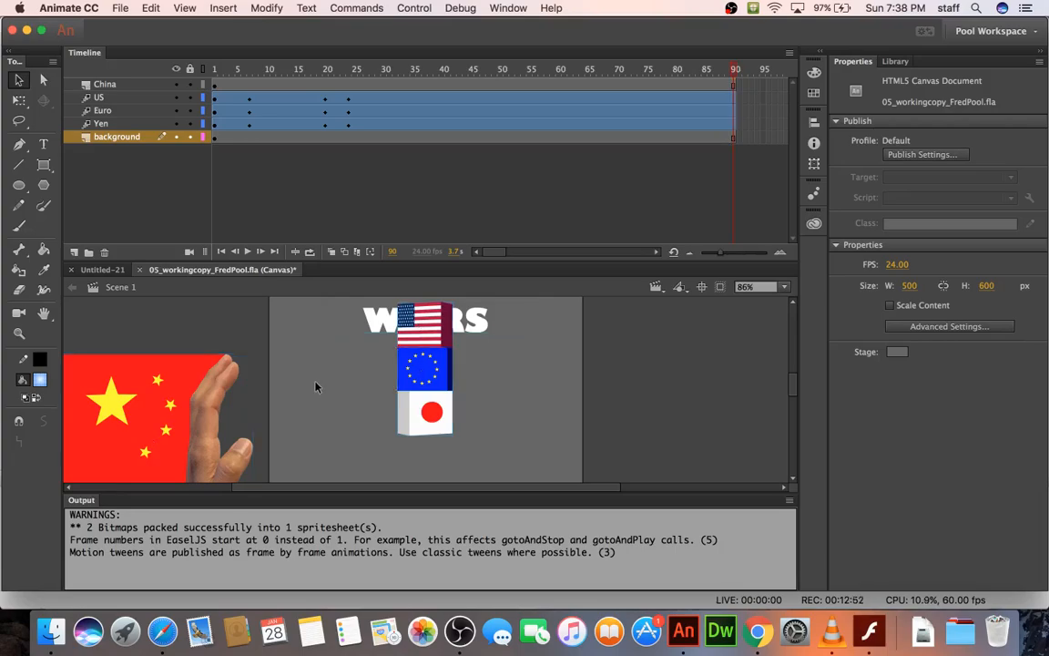
{"action": "right_click", "coordinate": [80, 501]}
{"action": "left_click", "coordinate": [100, 508]}
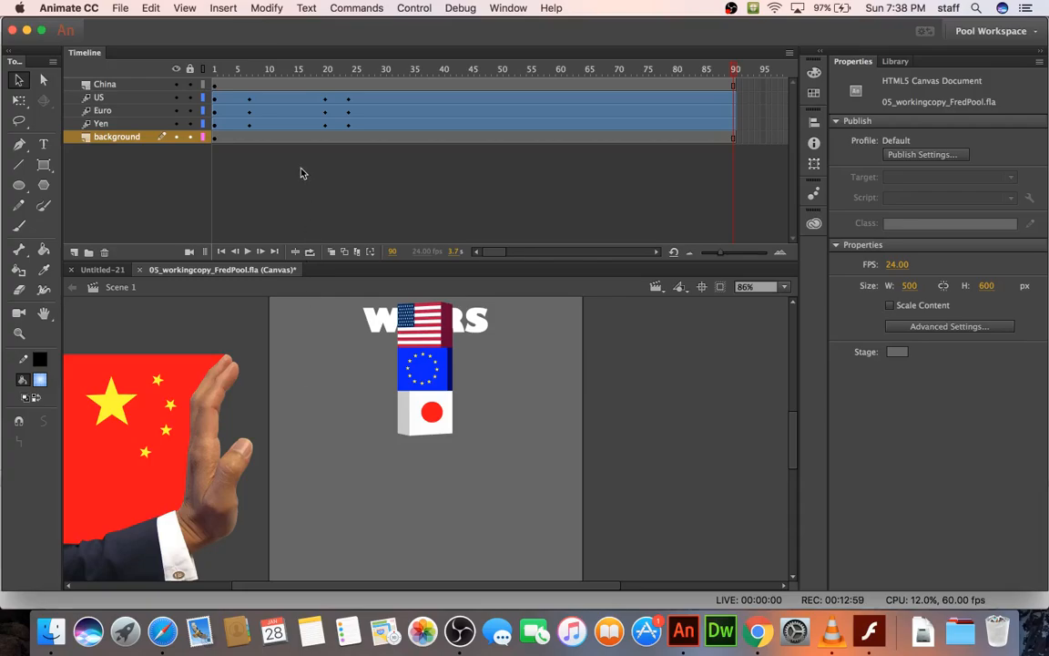
Insert a keyframe at frame 40 of the China layer and create a motion tween on the China symbol.
{"action": "left_click", "coordinate": [444, 87]}
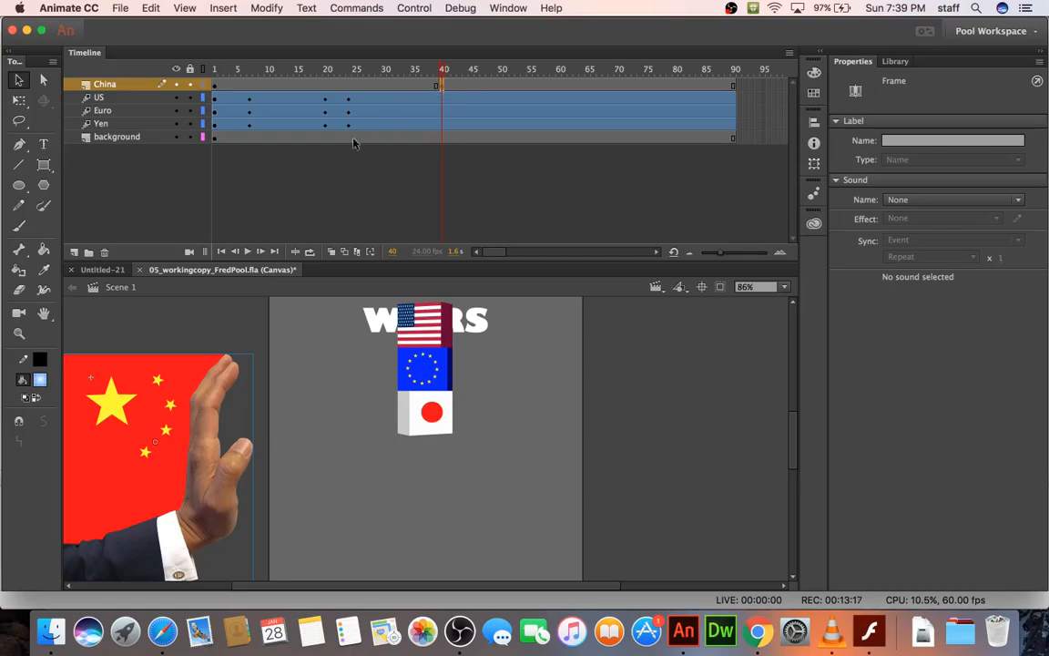
{"action": "right_click", "coordinate": [167, 391]}
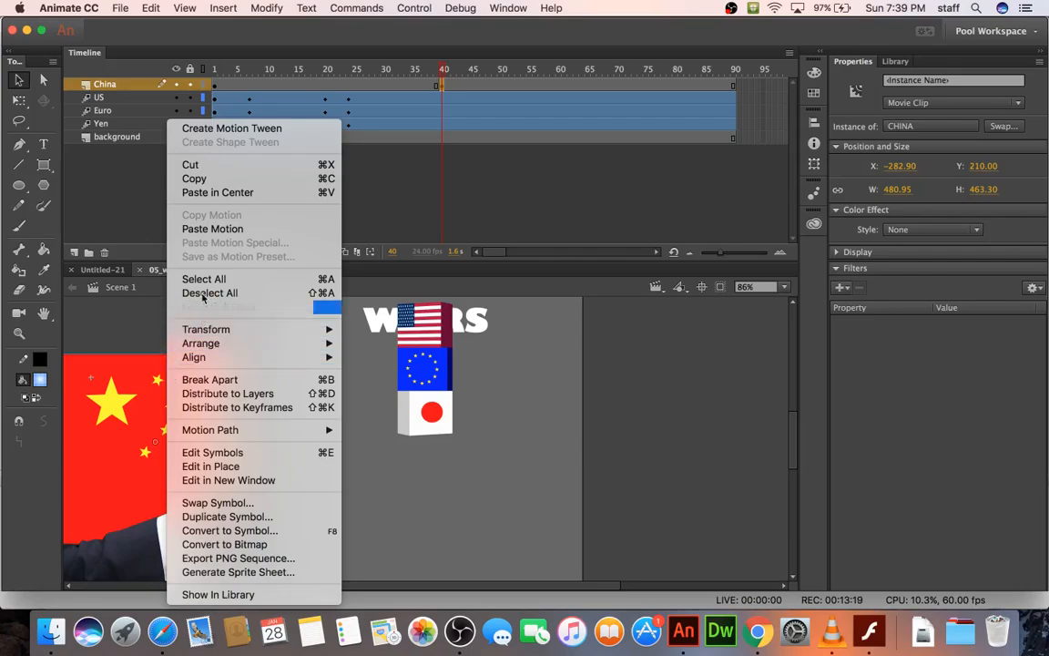
{"action": "left_click", "coordinate": [203, 128]}
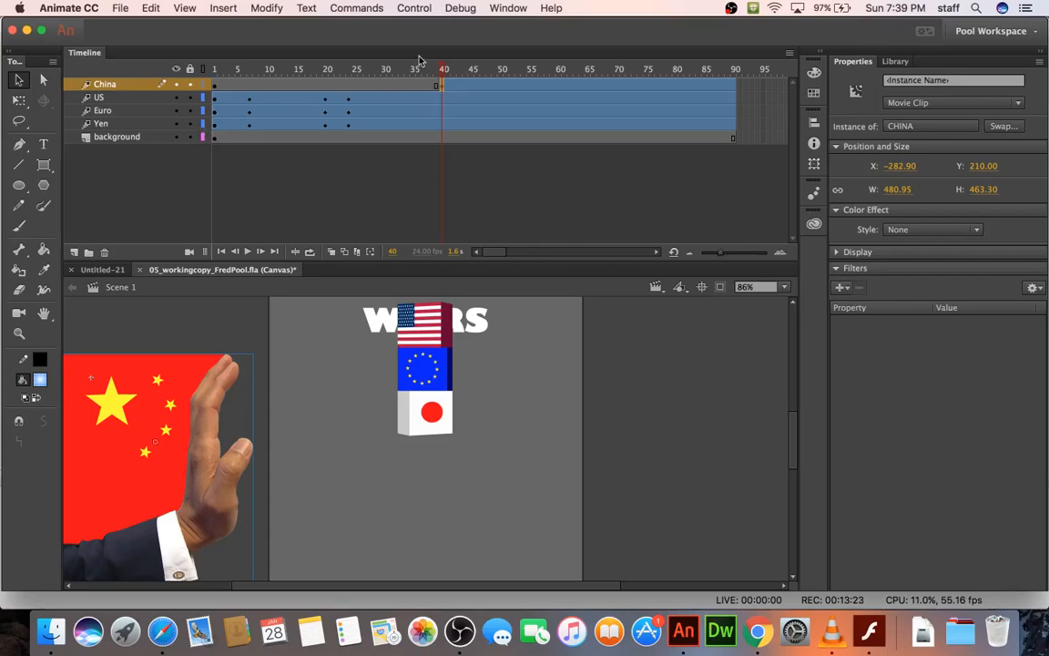
At frame 55, move the China symbol to X -5.60, Y 206.50 so its hand reaches the flag stack.
{"action": "left_click", "coordinate": [531, 88]}
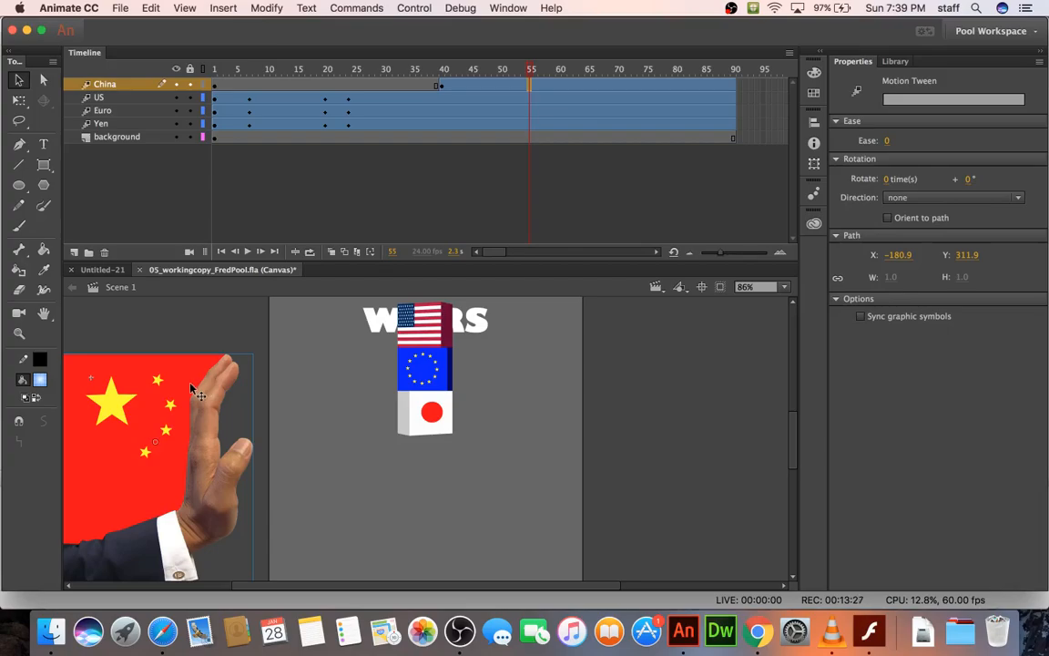
{"action": "left_click_drag", "start_coordinate": [194, 390], "coordinate": [369, 390]}
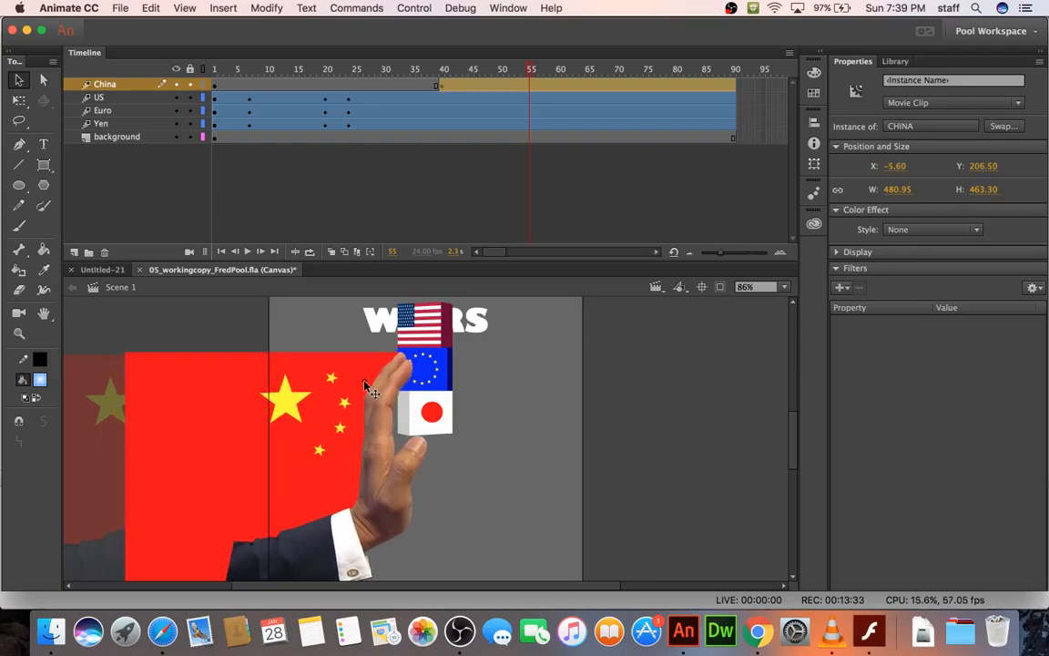
{"action": "left_click_drag", "start_coordinate": [369, 390], "coordinate": [369, 389]}
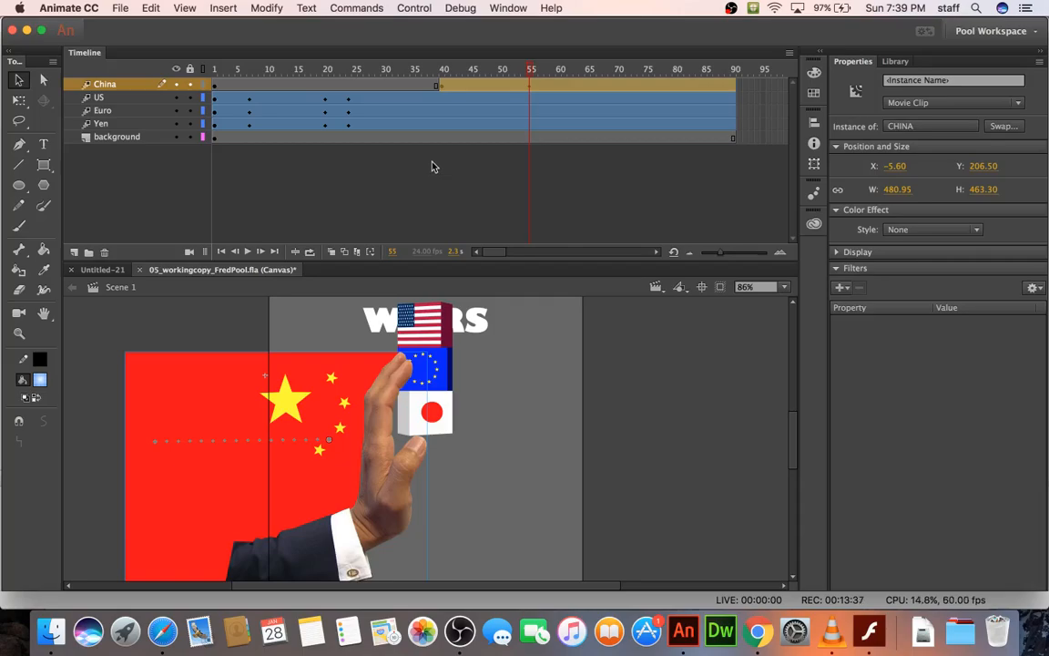
Test the China hand's entrance in the browser, and collapse the Output messages.
{"action": "key", "text": "super+Return"}
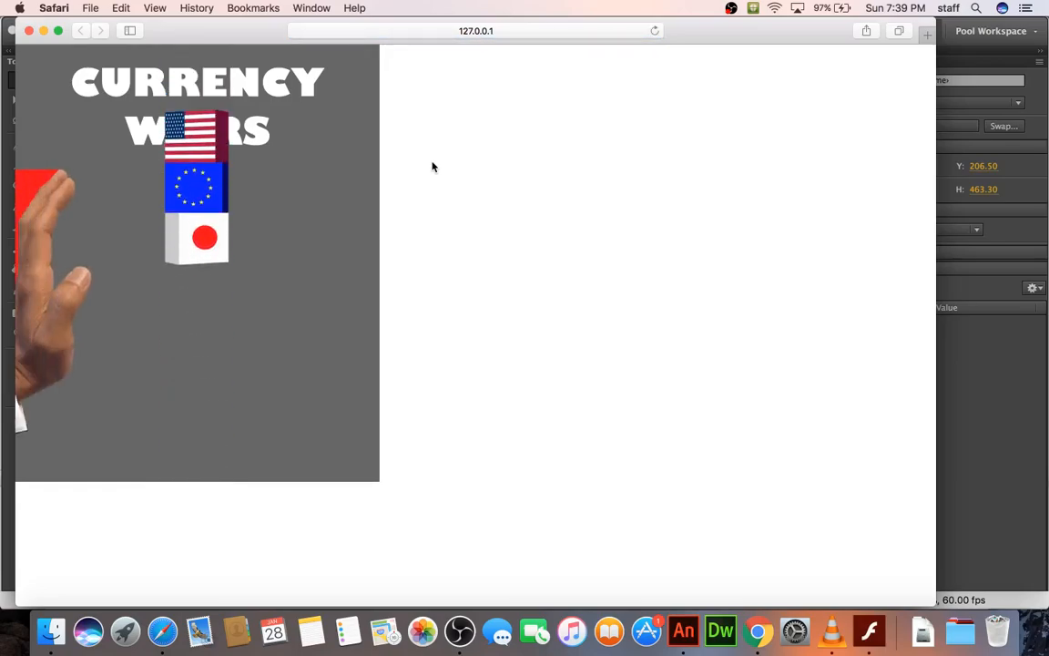
{"action": "left_click", "coordinate": [28, 30]}
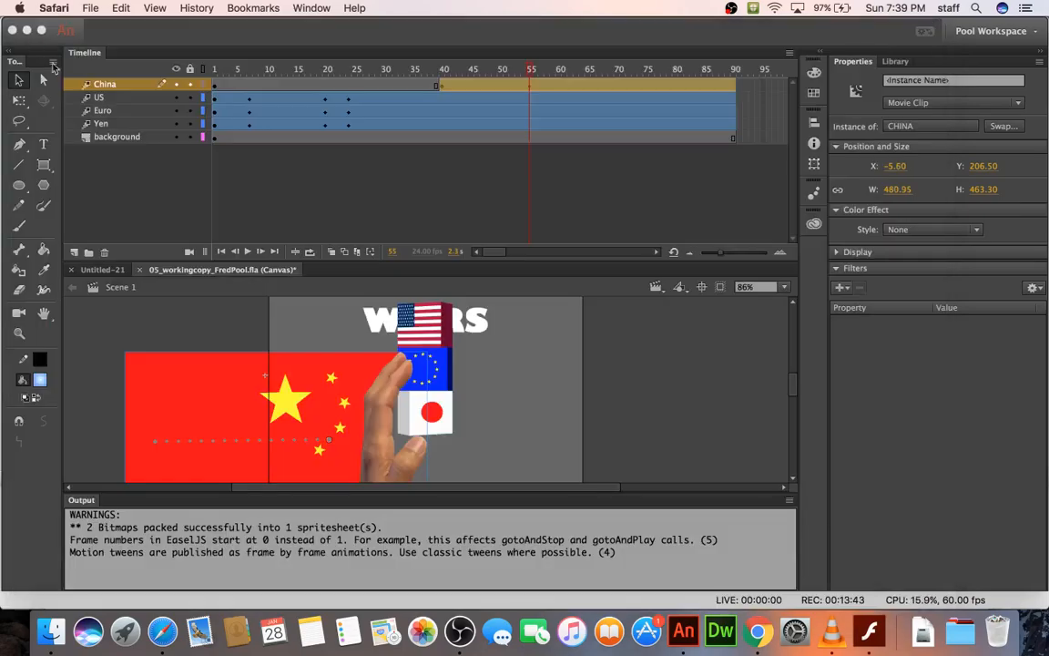
{"action": "left_click", "coordinate": [80, 501]}
{"action": "double_click", "coordinate": [80, 501]}
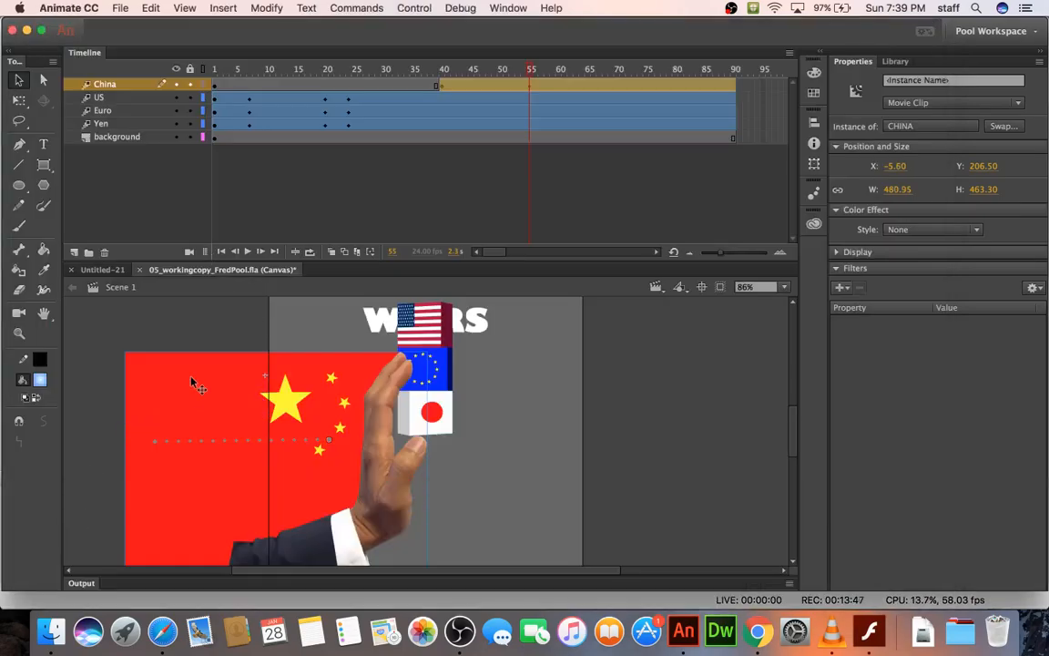
Split the China tween's motion at frame 56 and remove the motion from the second span.
{"action": "left_click", "coordinate": [534, 102]}
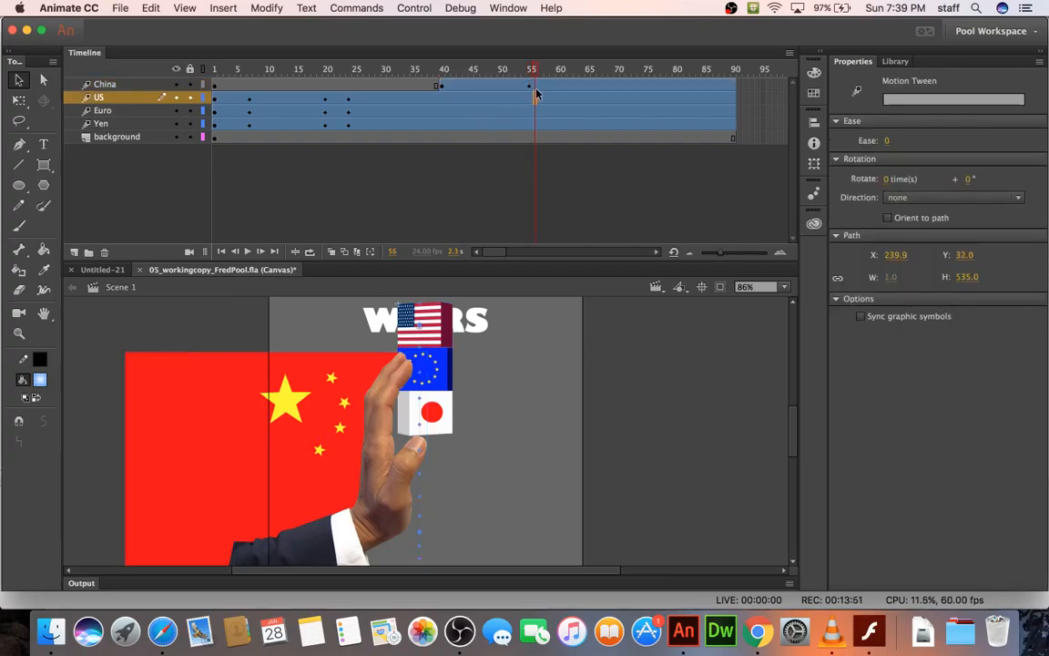
{"action": "left_click", "coordinate": [537, 87]}
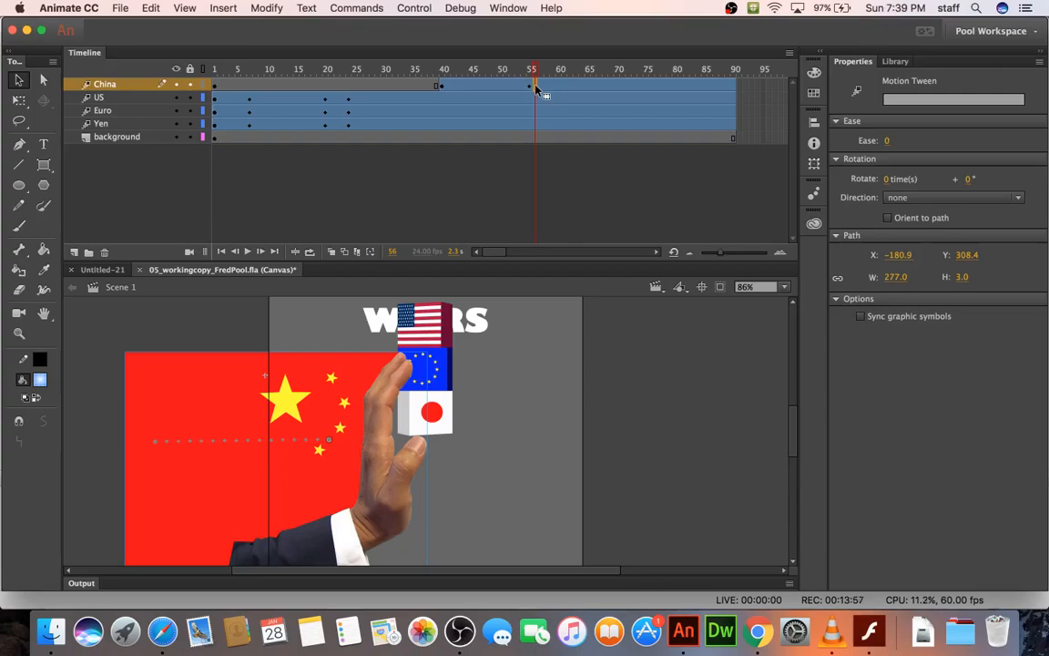
{"action": "right_click", "coordinate": [536, 88]}
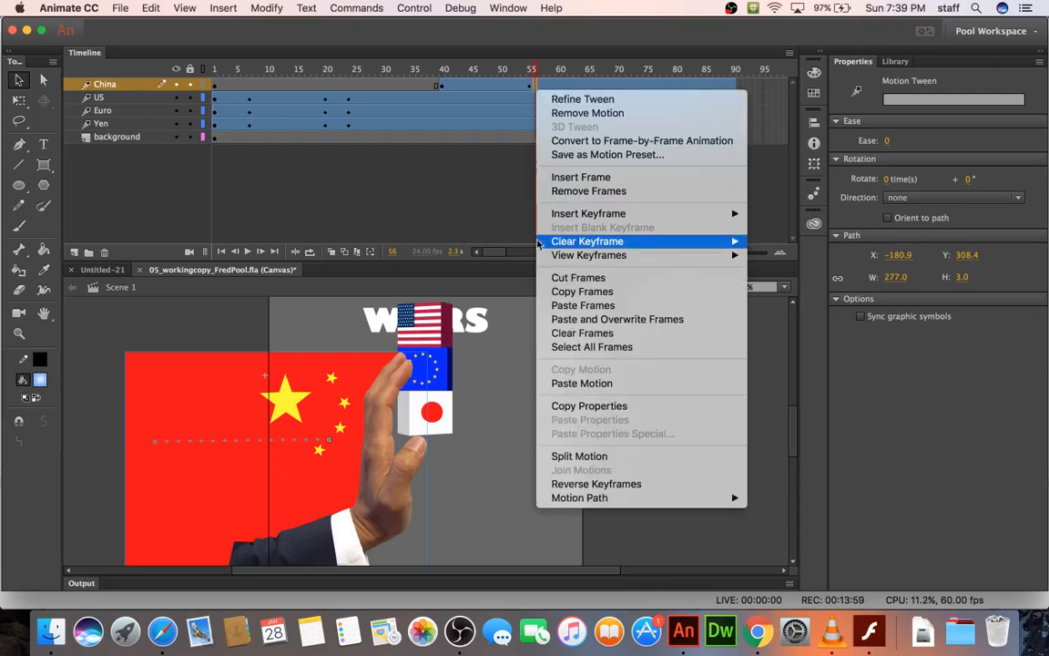
{"action": "left_click", "coordinate": [580, 457]}
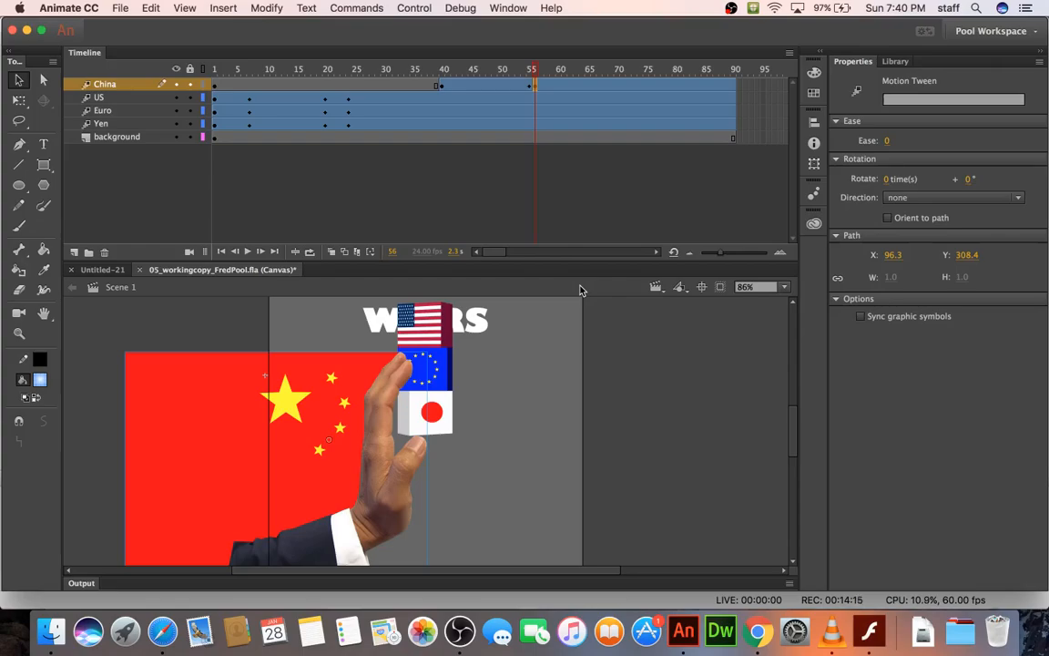
{"action": "right_click", "coordinate": [562, 87]}
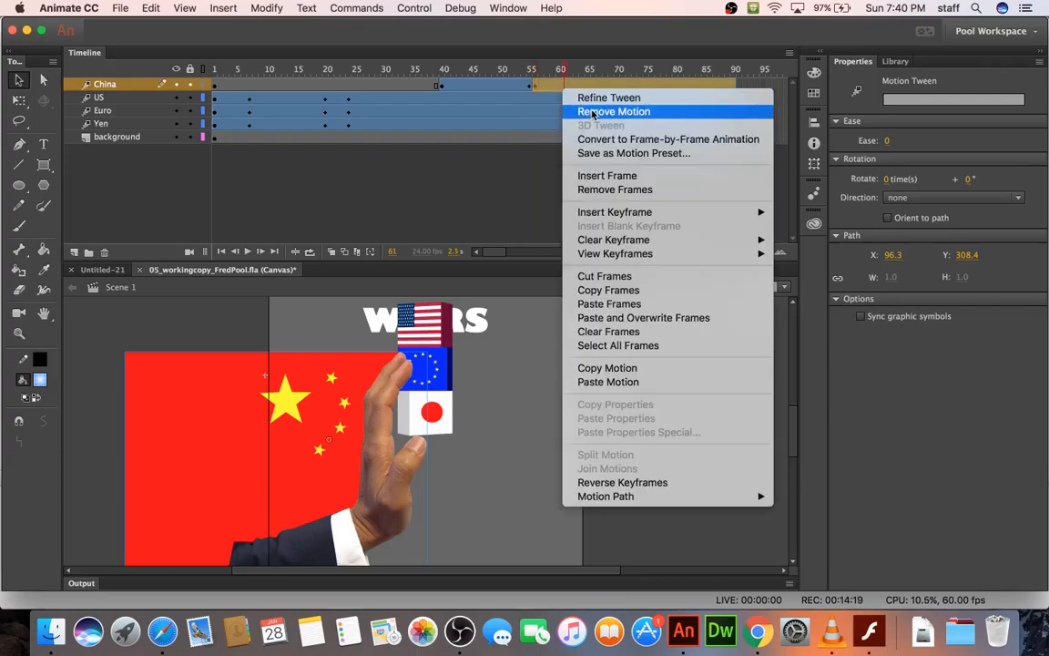
{"action": "left_click", "coordinate": [601, 111]}
Open the China layer's motion tween in the motion editor and look through the available ease presets.
{"action": "left_click", "coordinate": [536, 96]}
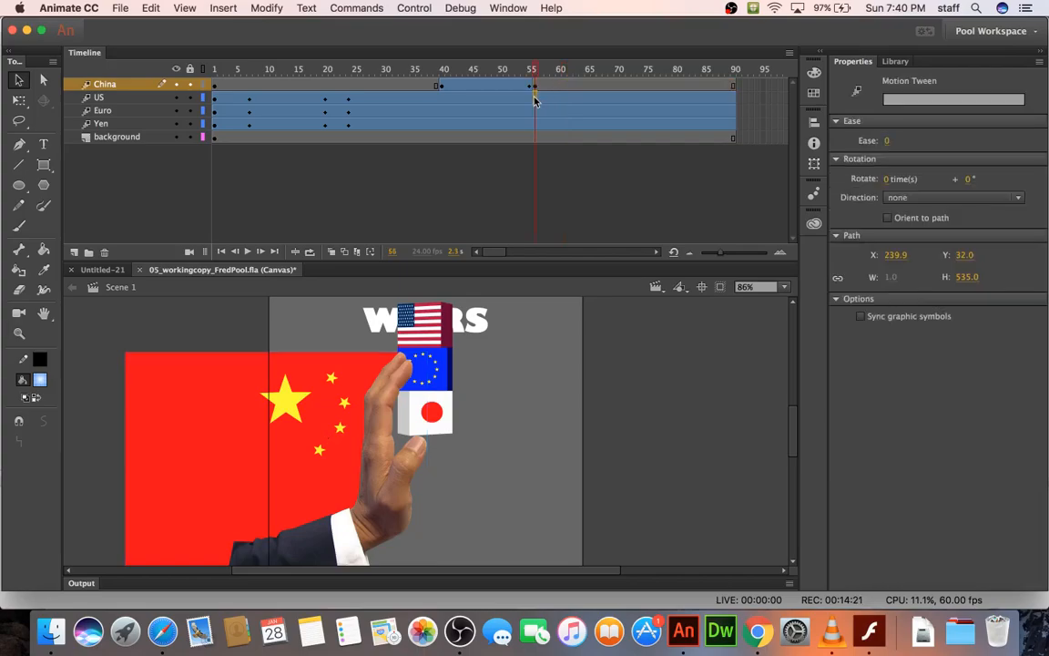
{"action": "left_click", "coordinate": [537, 87]}
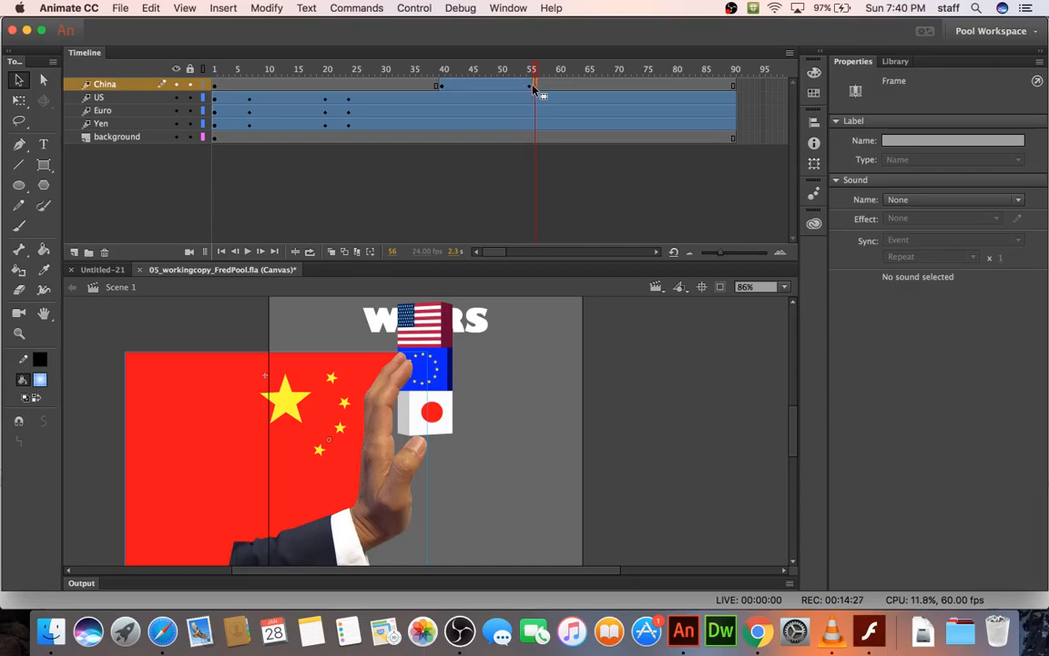
{"action": "left_click", "coordinate": [480, 86]}
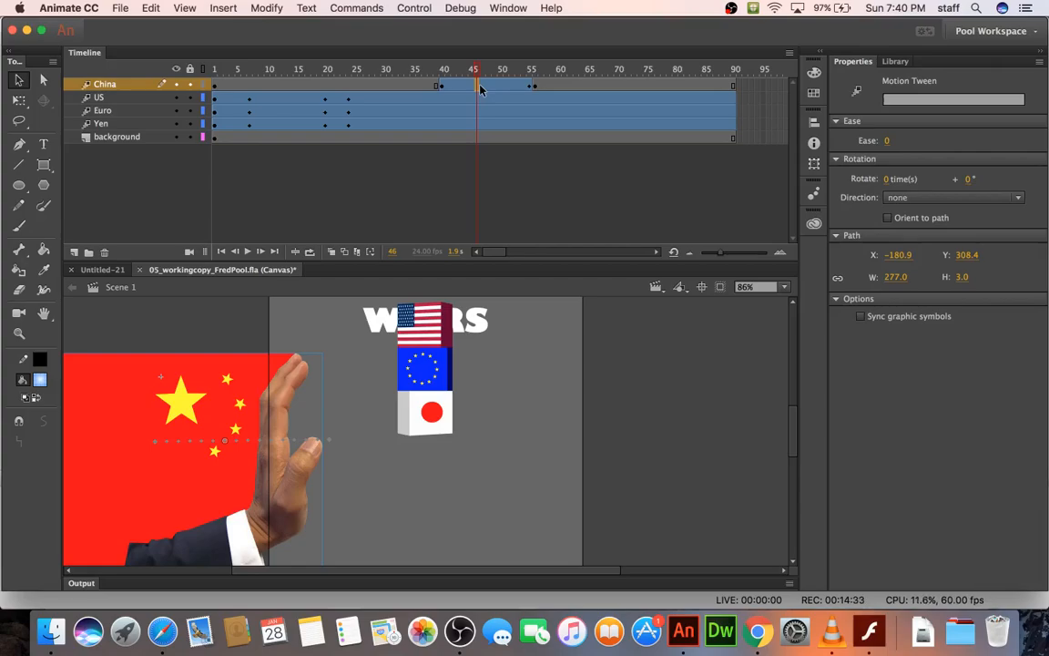
{"action": "double_click", "coordinate": [481, 86]}
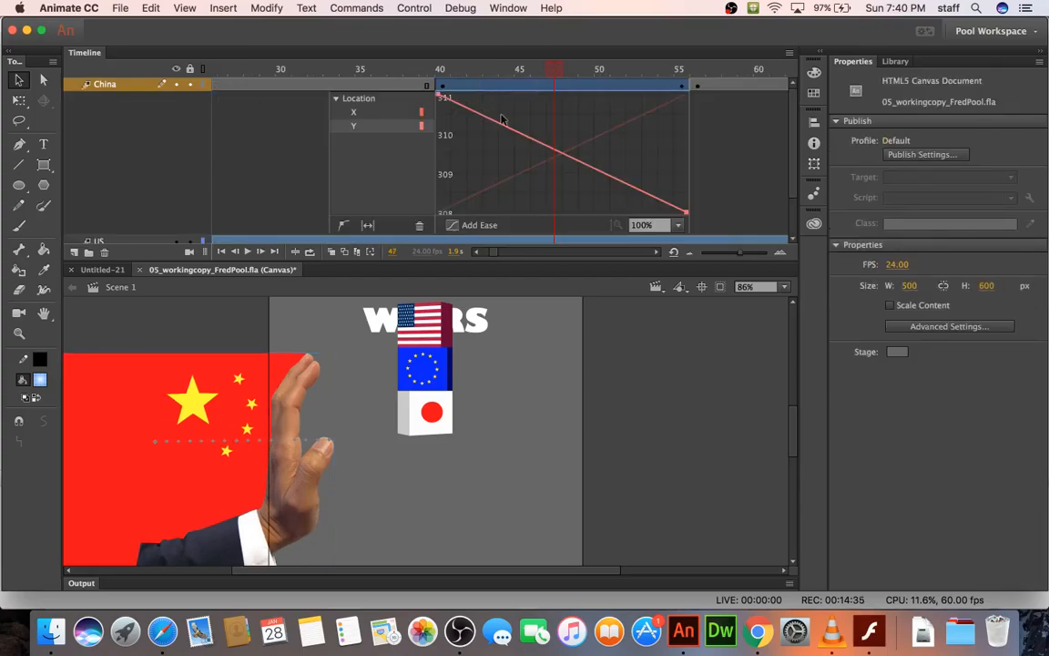
{"action": "left_click", "coordinate": [469, 225]}
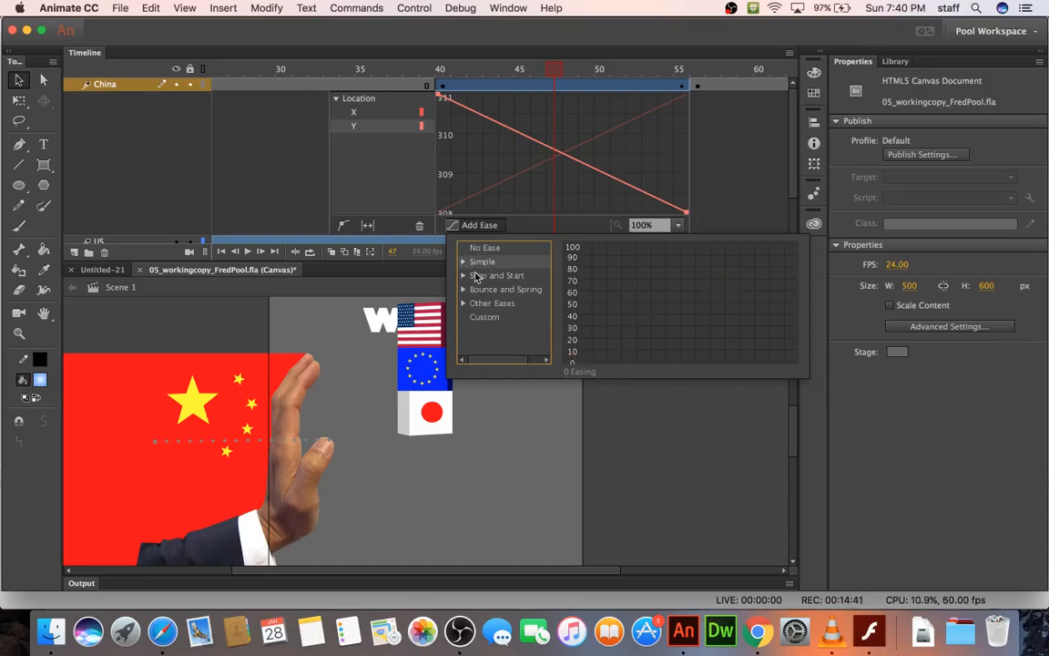
{"action": "left_click", "coordinate": [464, 263]}
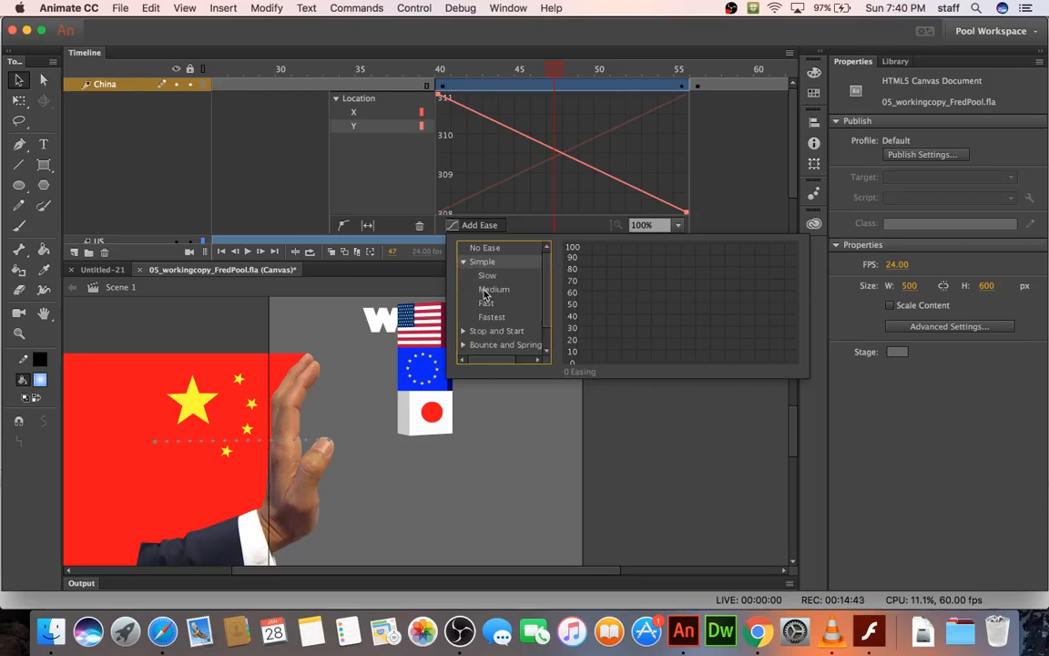
{"action": "left_click", "coordinate": [464, 263]}
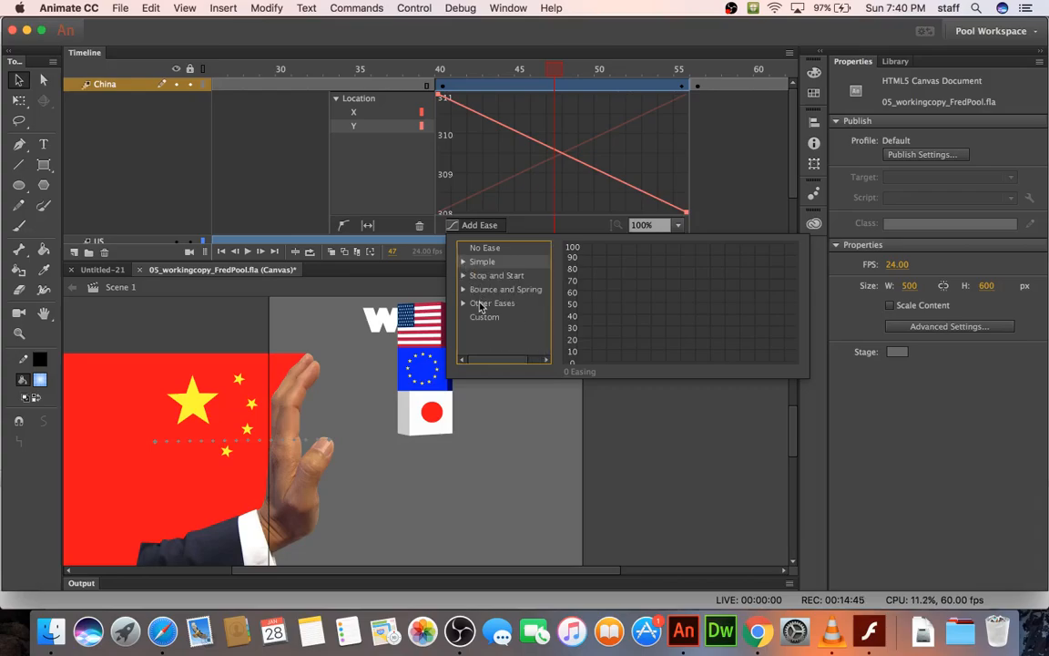
{"action": "left_click", "coordinate": [467, 304]}
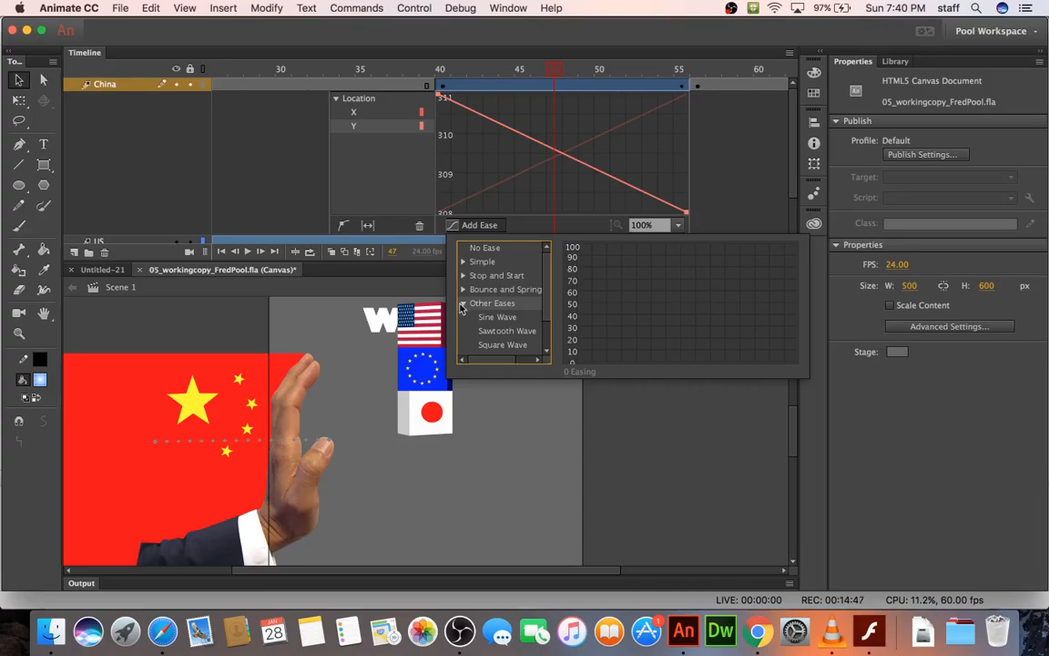
{"action": "left_click", "coordinate": [465, 277]}
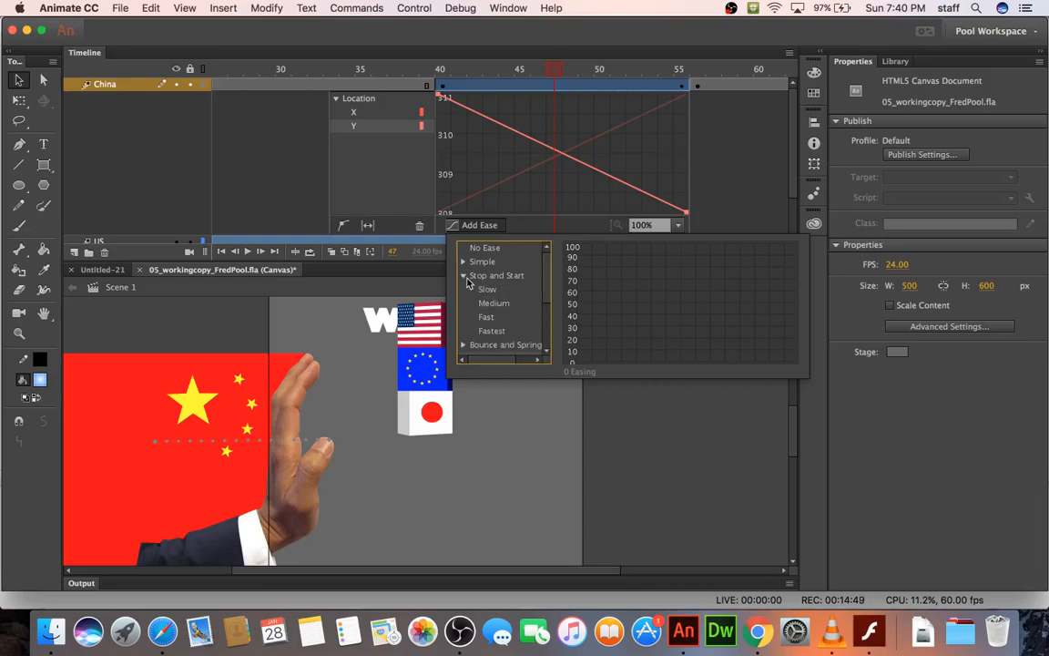
{"action": "left_click", "coordinate": [466, 277]}
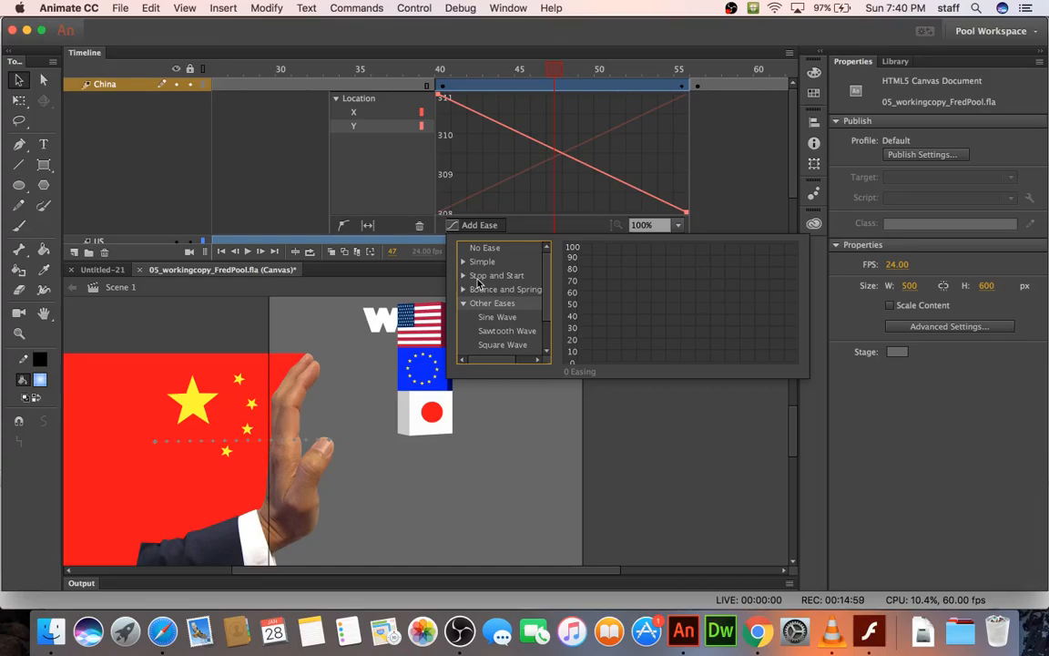
{"action": "left_click", "coordinate": [454, 228]}
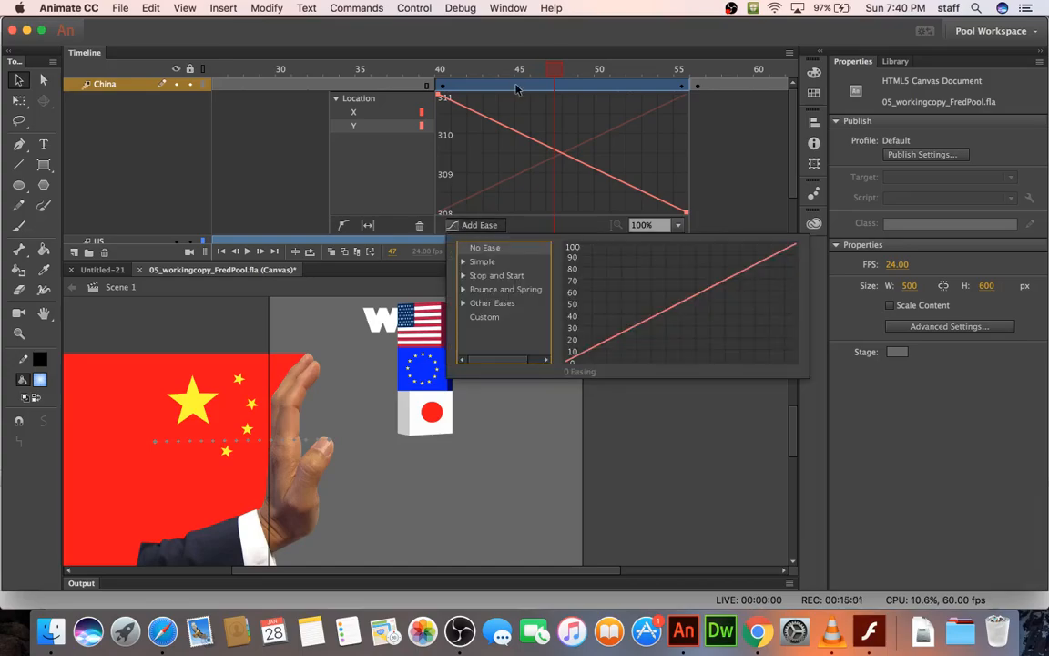
Close and reopen the China tween's motion editor, using Refine Tween for one of the closings.
{"action": "left_click", "coordinate": [516, 89]}
{"action": "double_click", "coordinate": [516, 88]}
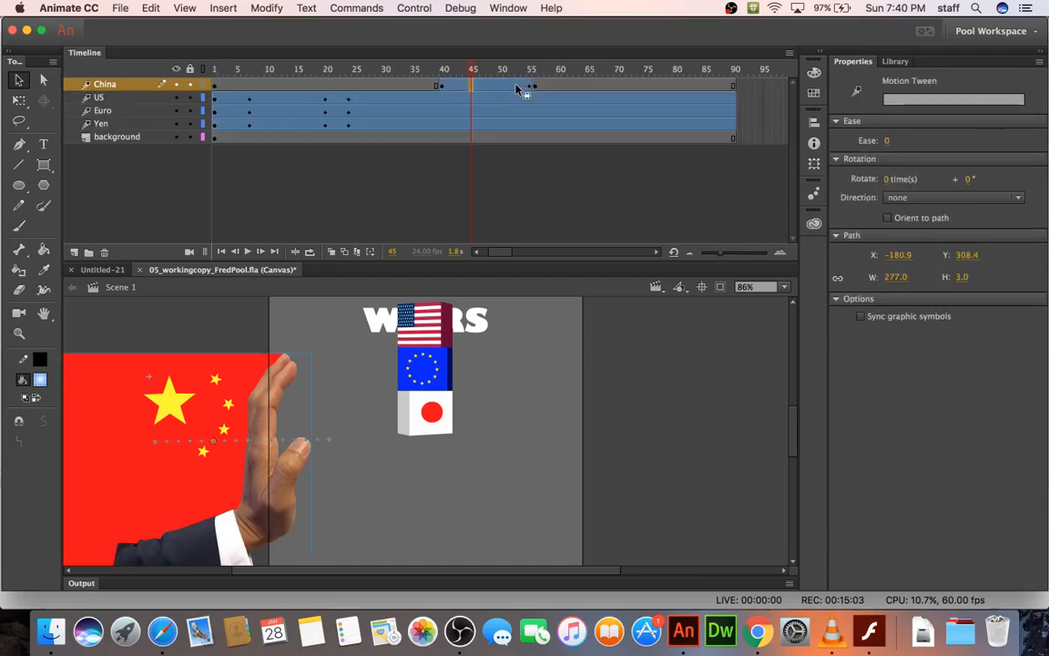
{"action": "left_click", "coordinate": [517, 89]}
{"action": "double_click", "coordinate": [517, 89]}
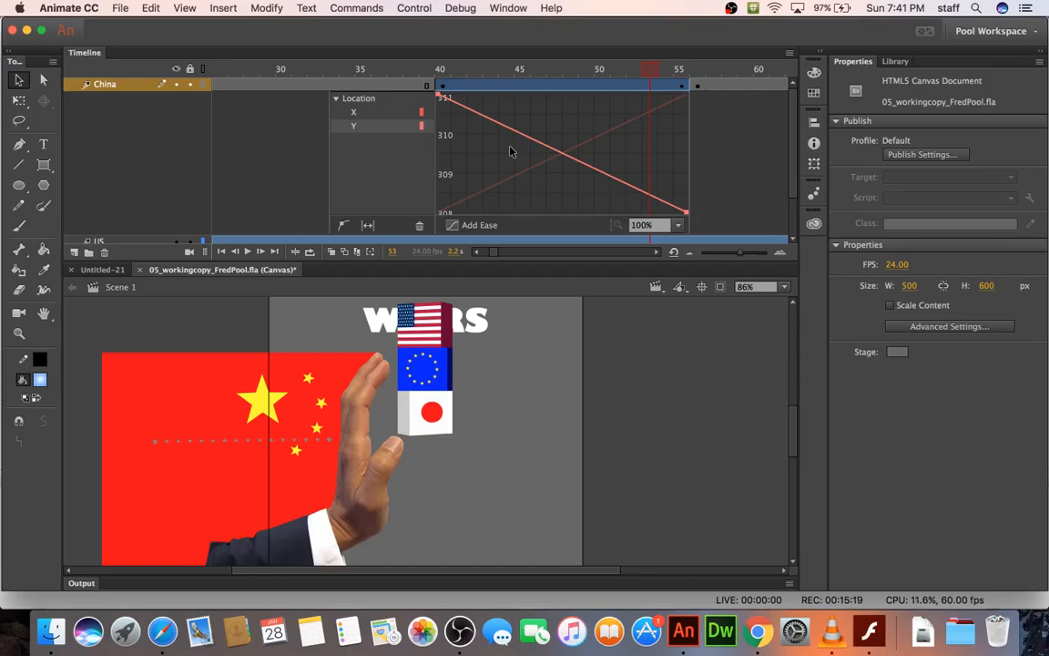
{"action": "right_click", "coordinate": [495, 86]}
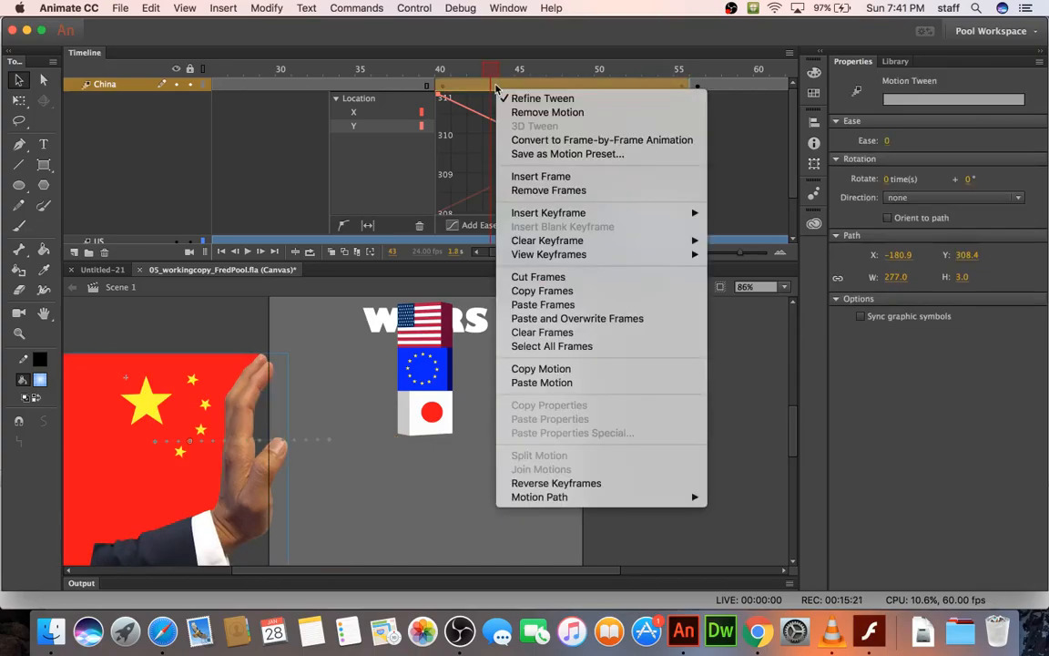
{"action": "left_click", "coordinate": [515, 97]}
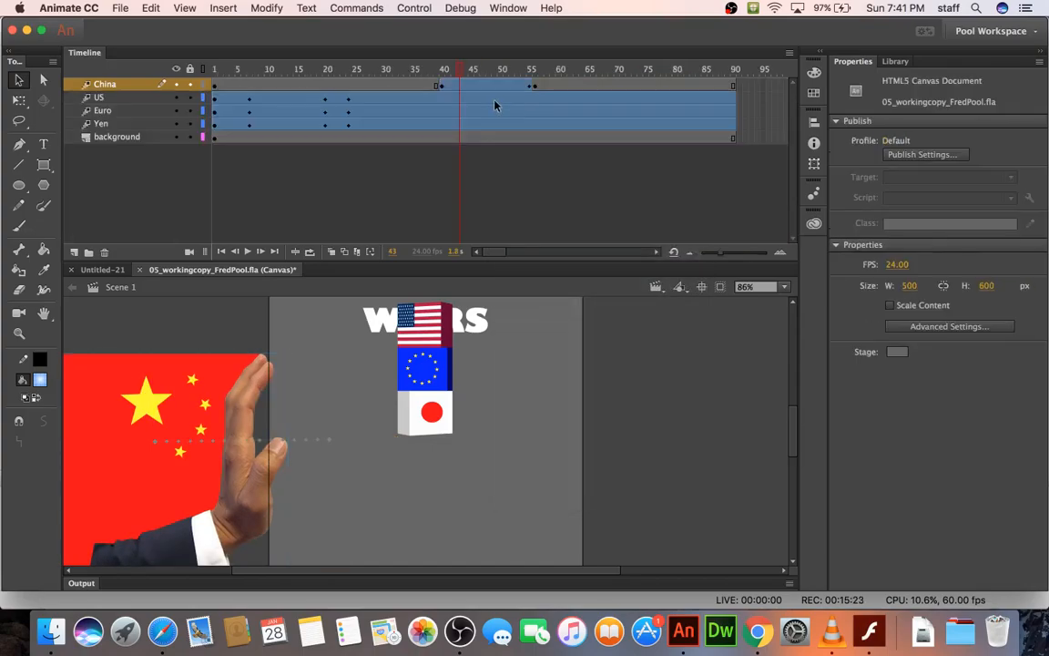
{"action": "left_click", "coordinate": [497, 85]}
{"action": "double_click", "coordinate": [497, 85]}
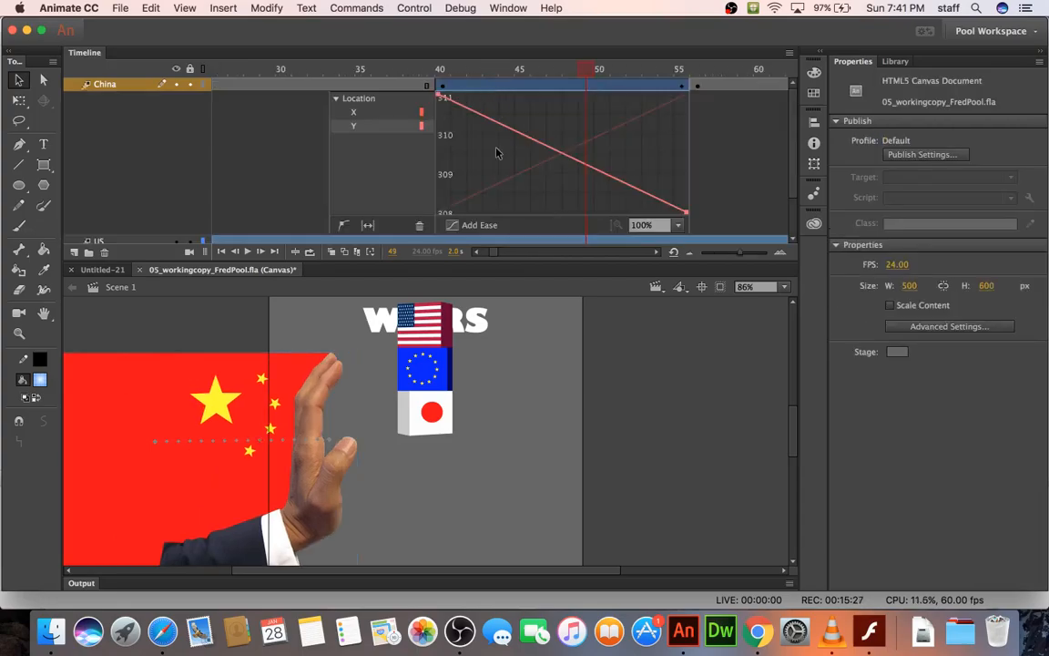
Try the Simple Fast ease on the China tween's Y location, and reset that property to No Ease.
{"action": "left_click", "coordinate": [453, 226]}
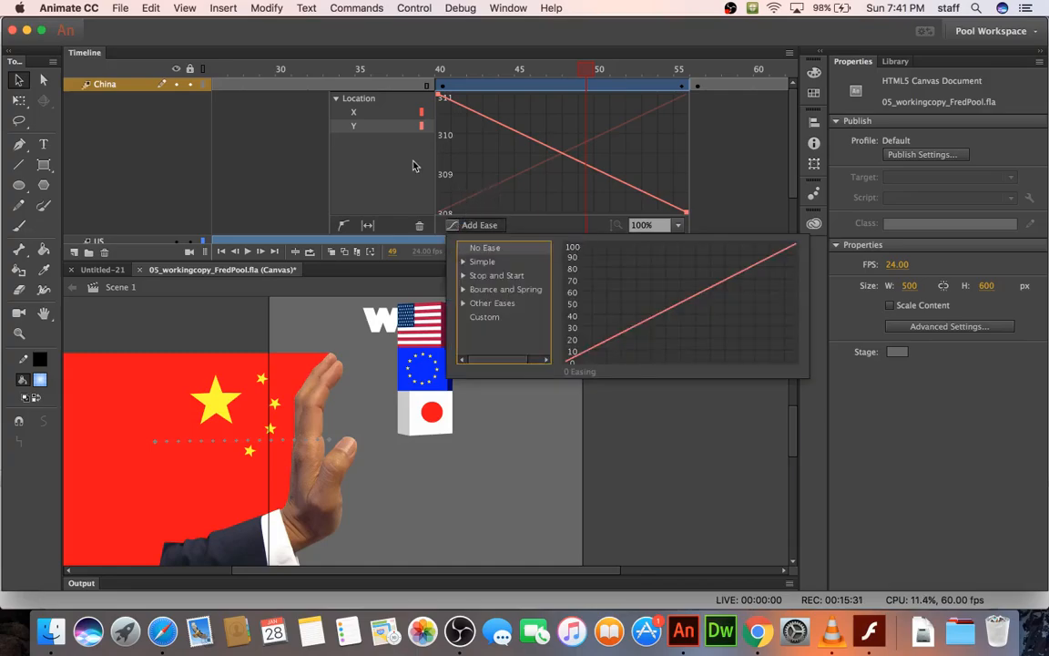
{"action": "left_click", "coordinate": [463, 262]}
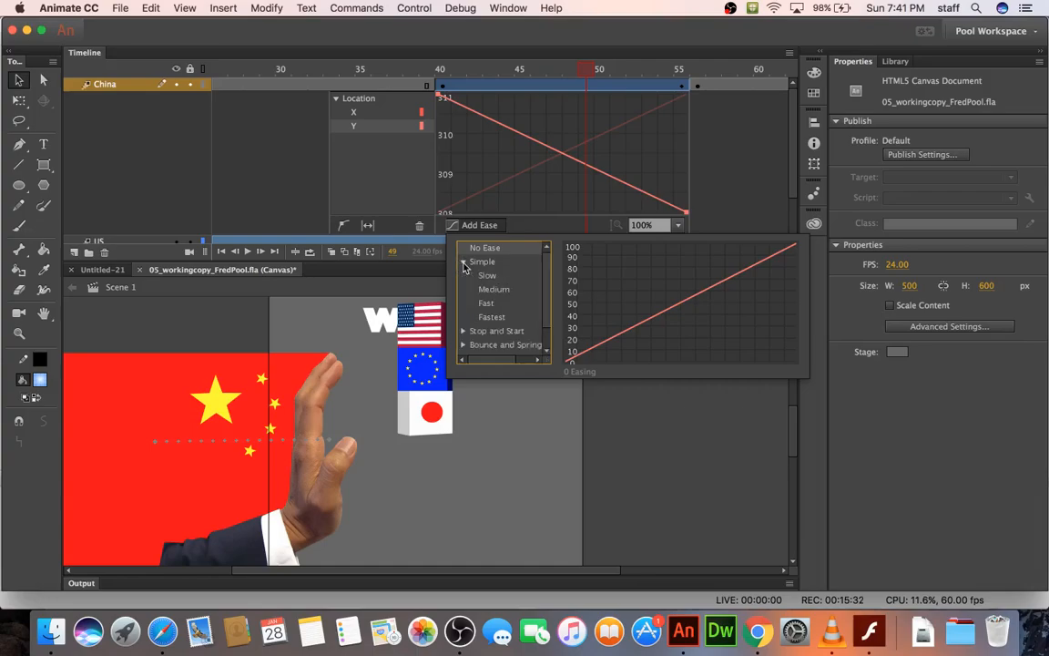
{"action": "left_click", "coordinate": [485, 303]}
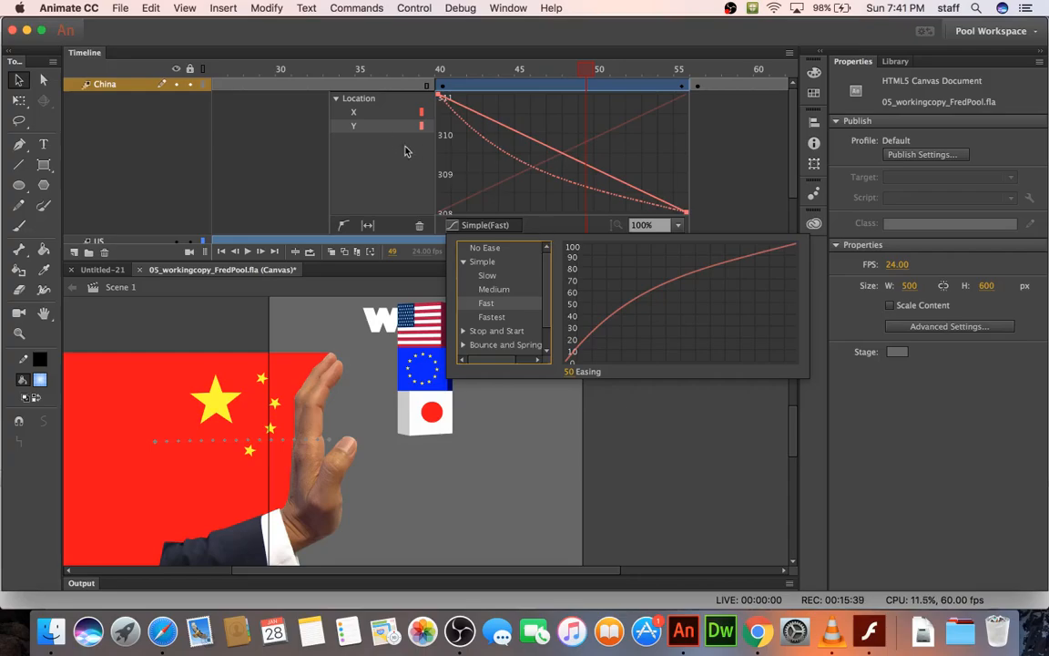
{"action": "left_click", "coordinate": [455, 228]}
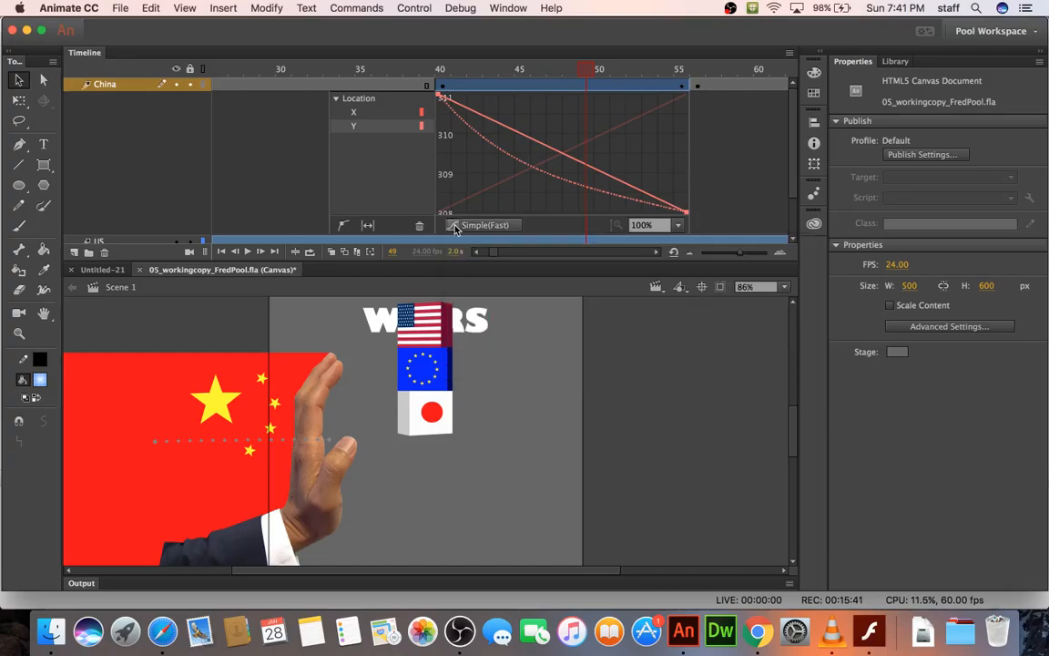
{"action": "left_click", "coordinate": [456, 227]}
{"action": "left_click", "coordinate": [470, 248]}
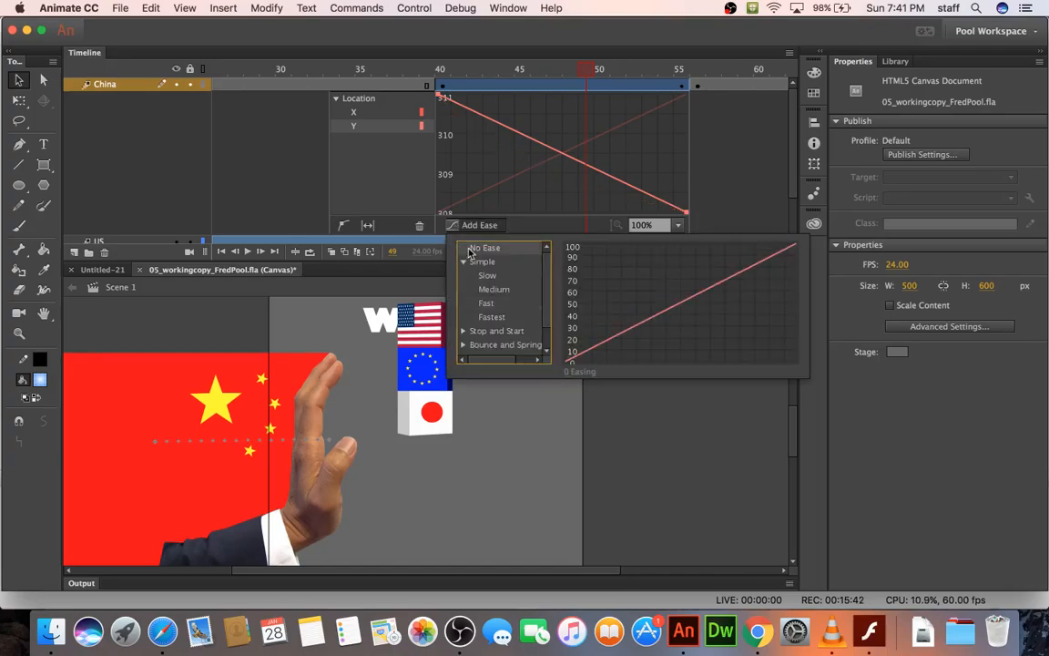
Apply the Simple Fast ease to the China tween's X location and set its easing value to -60.
{"action": "left_click", "coordinate": [333, 111]}
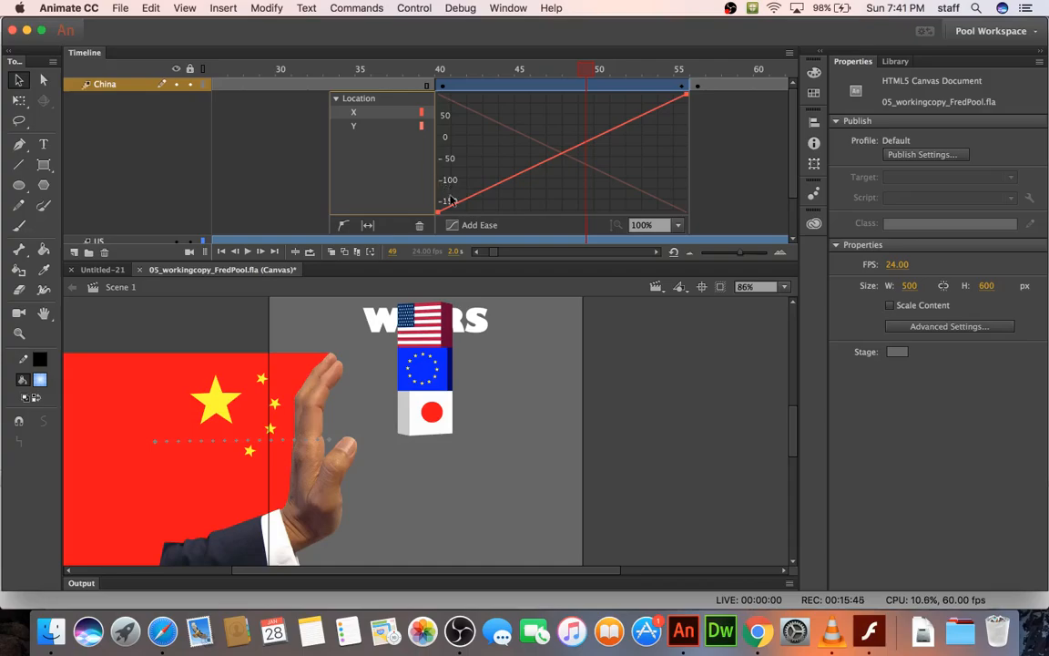
{"action": "left_click", "coordinate": [460, 225]}
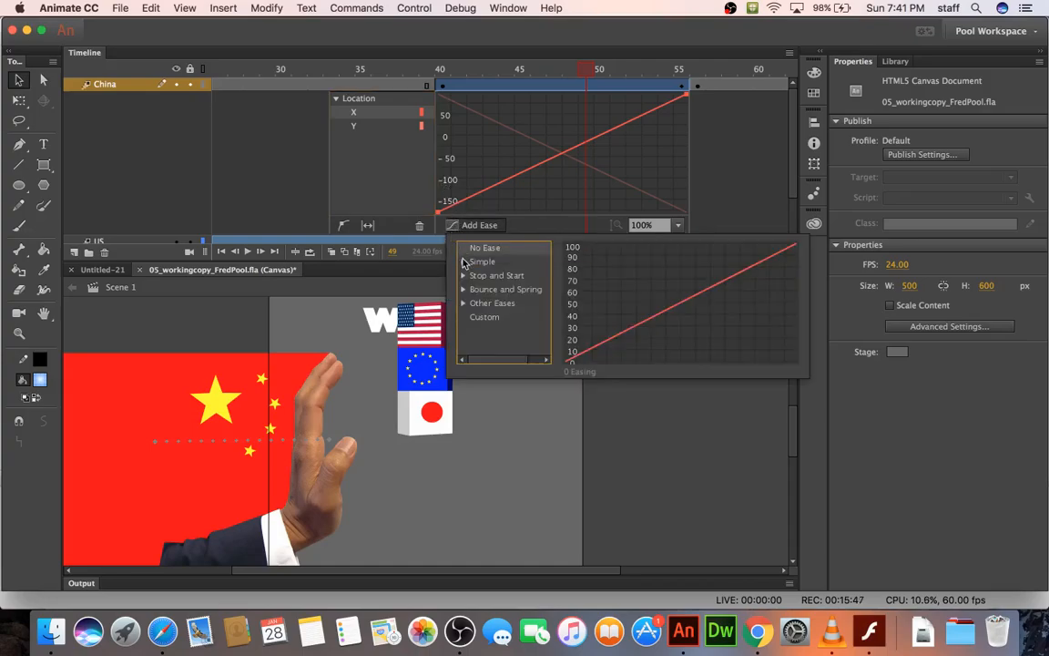
{"action": "left_click", "coordinate": [463, 262]}
{"action": "left_click", "coordinate": [483, 305]}
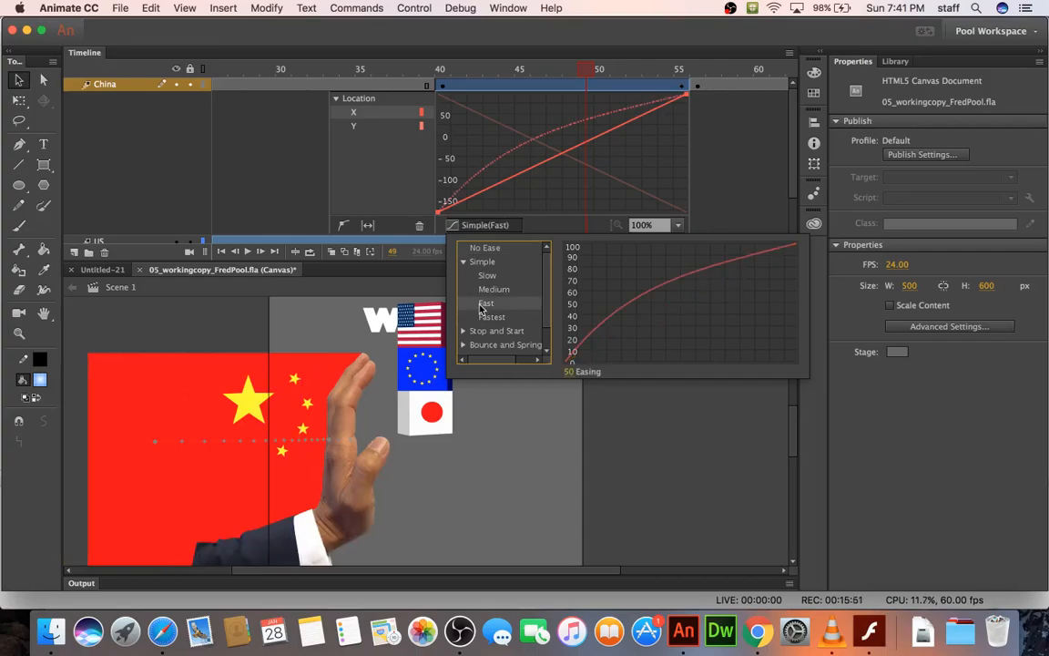
{"action": "left_click", "coordinate": [570, 374]}
{"action": "type", "text": "-50"}
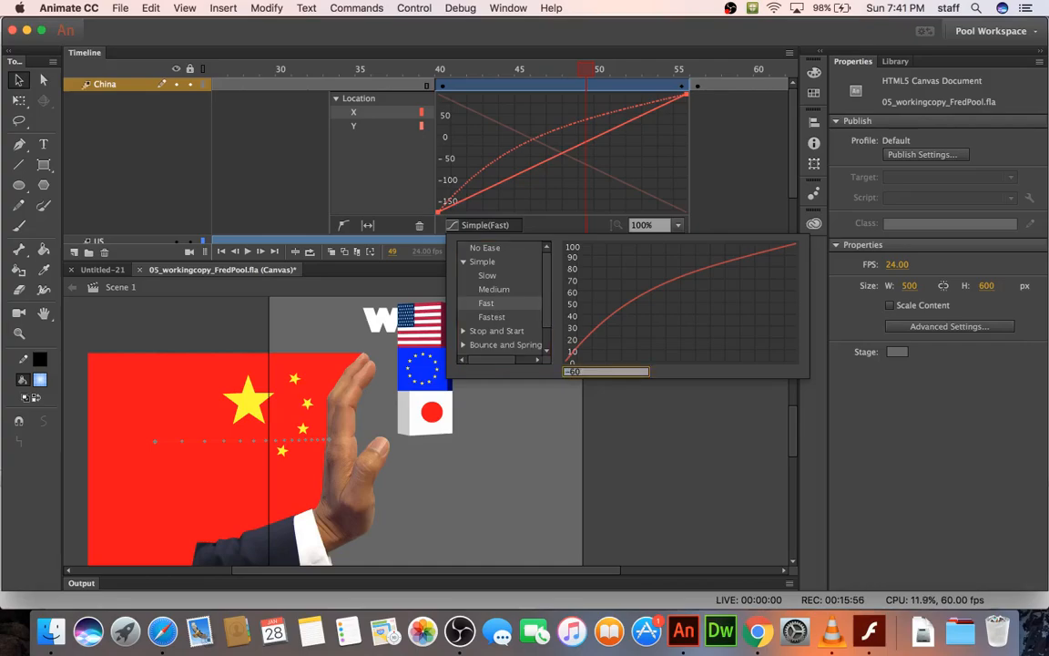
{"action": "key", "text": "Return"}
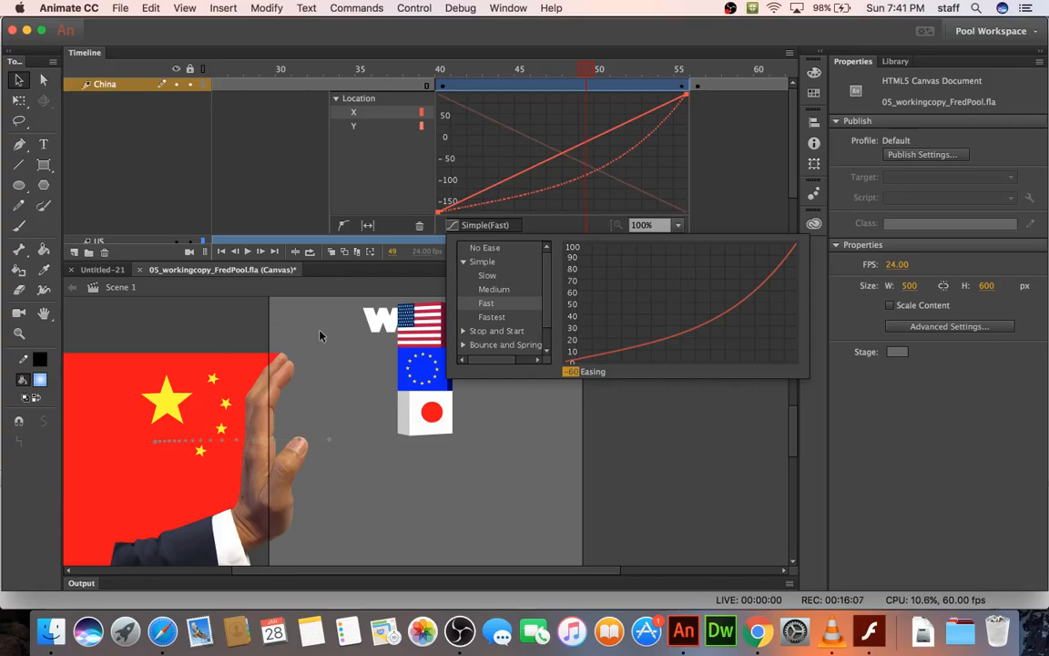
{"action": "left_click", "coordinate": [341, 337]}
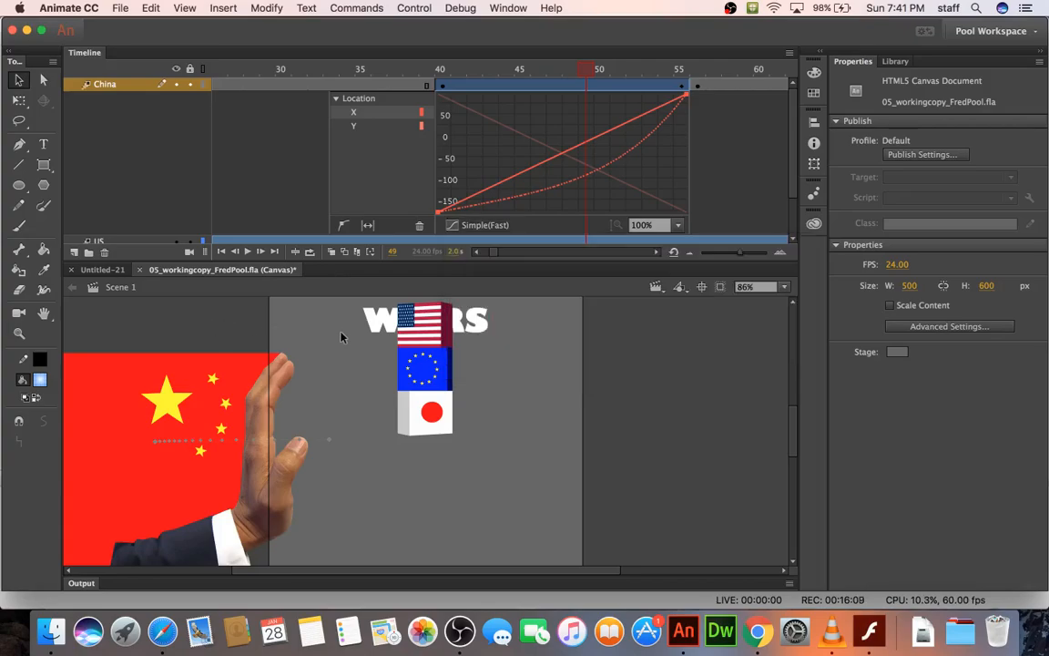
Test the China hand's eased entrance in the browser, and close the China tween's motion editor.
{"action": "key", "text": "super+Return"}
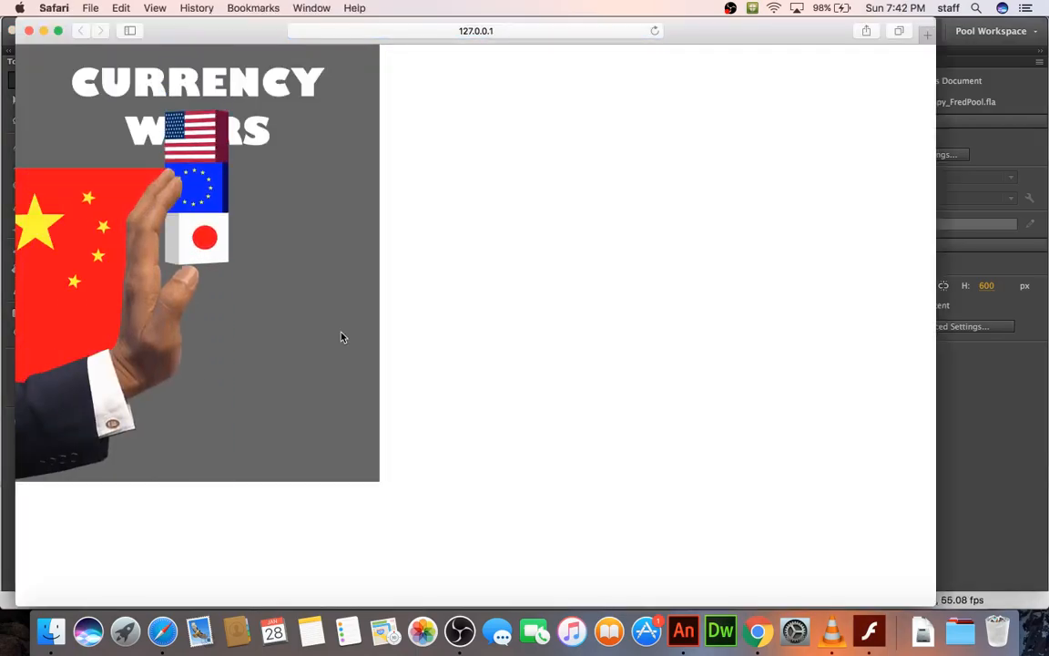
{"action": "left_click", "coordinate": [28, 31]}
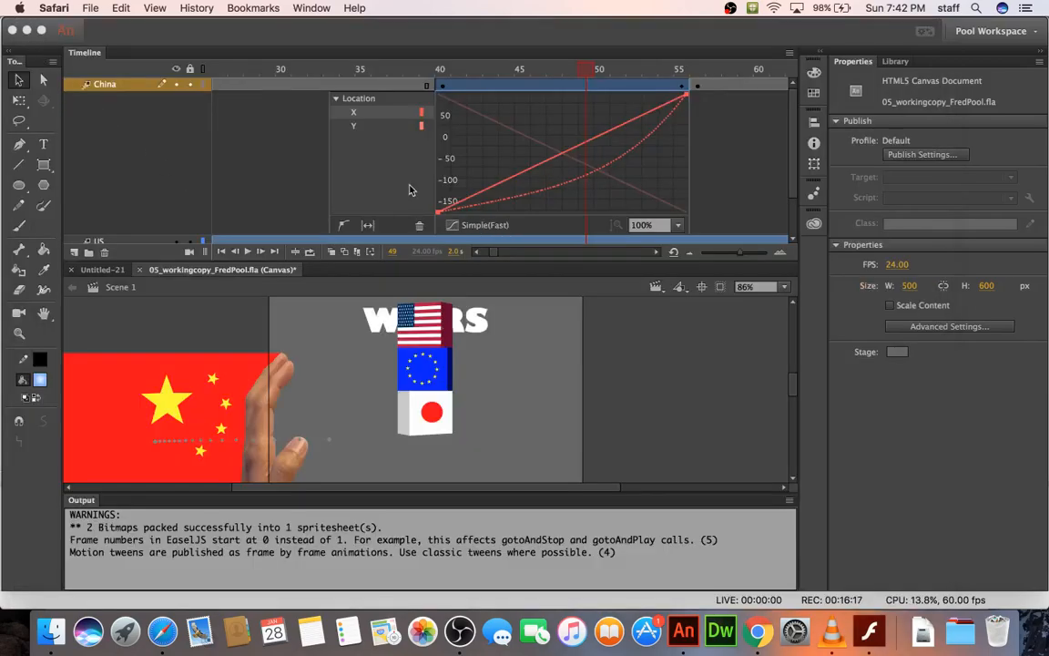
{"action": "left_click", "coordinate": [478, 87]}
{"action": "double_click", "coordinate": [478, 86]}
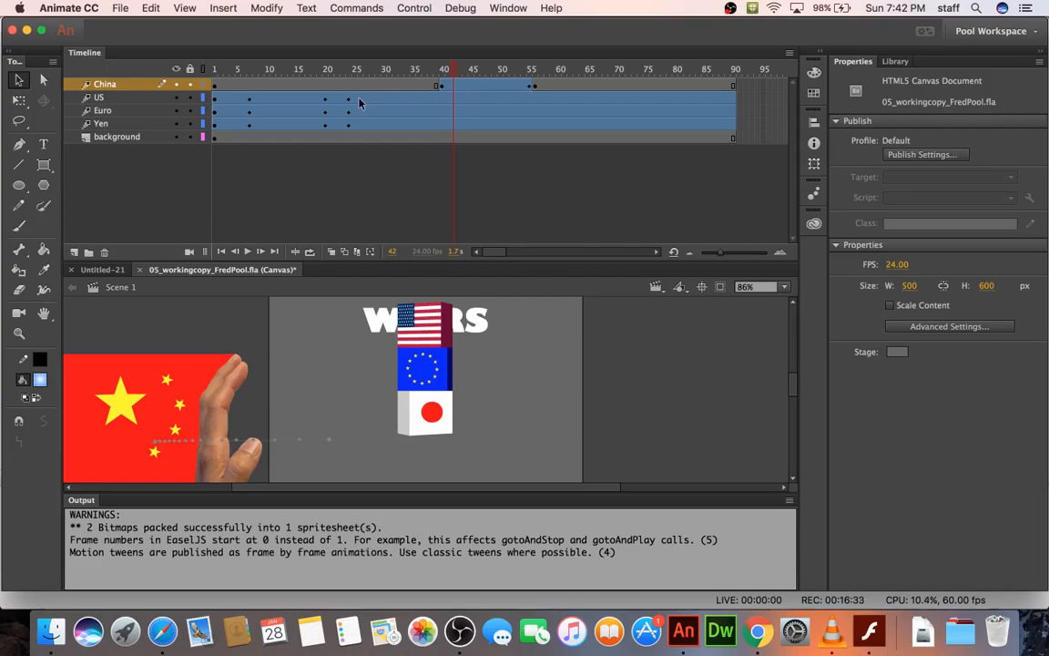
Split the motion of the US, Euro and Yen tweens at frame 56.
{"action": "left_click", "coordinate": [536, 108]}
{"action": "left_click_drag", "start_coordinate": [537, 108], "coordinate": [538, 125]}
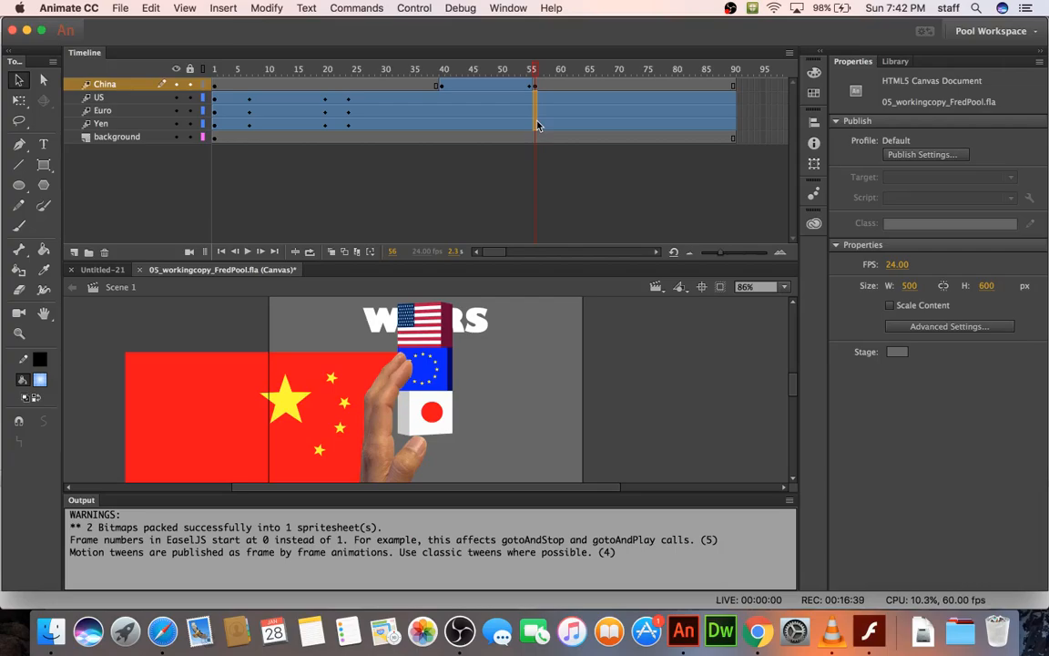
{"action": "left_click", "coordinate": [537, 125]}
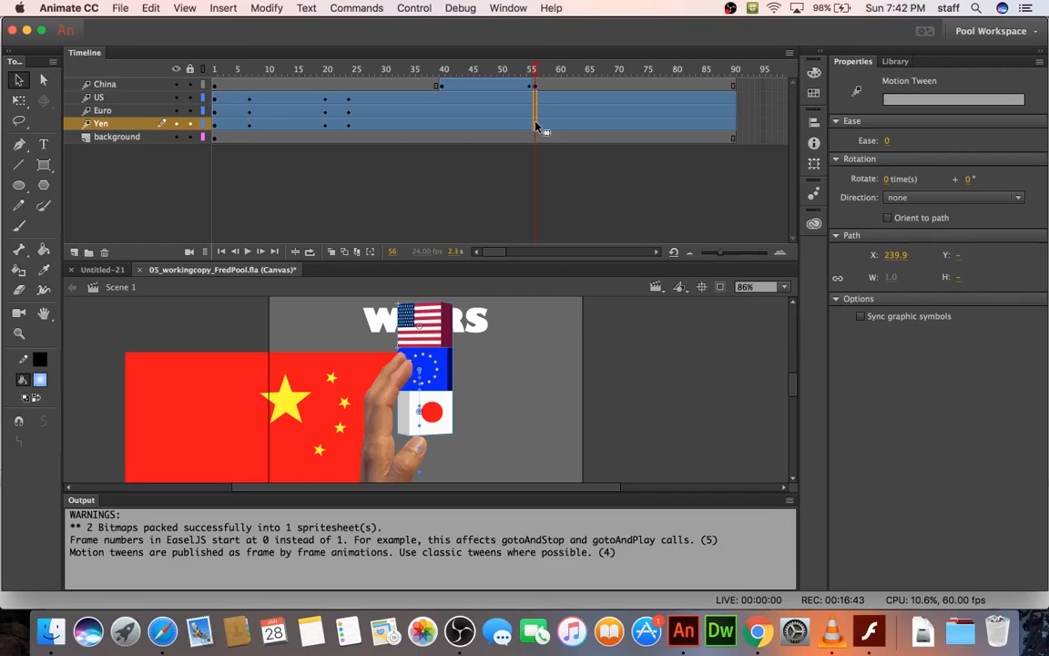
{"action": "right_click", "coordinate": [537, 126]}
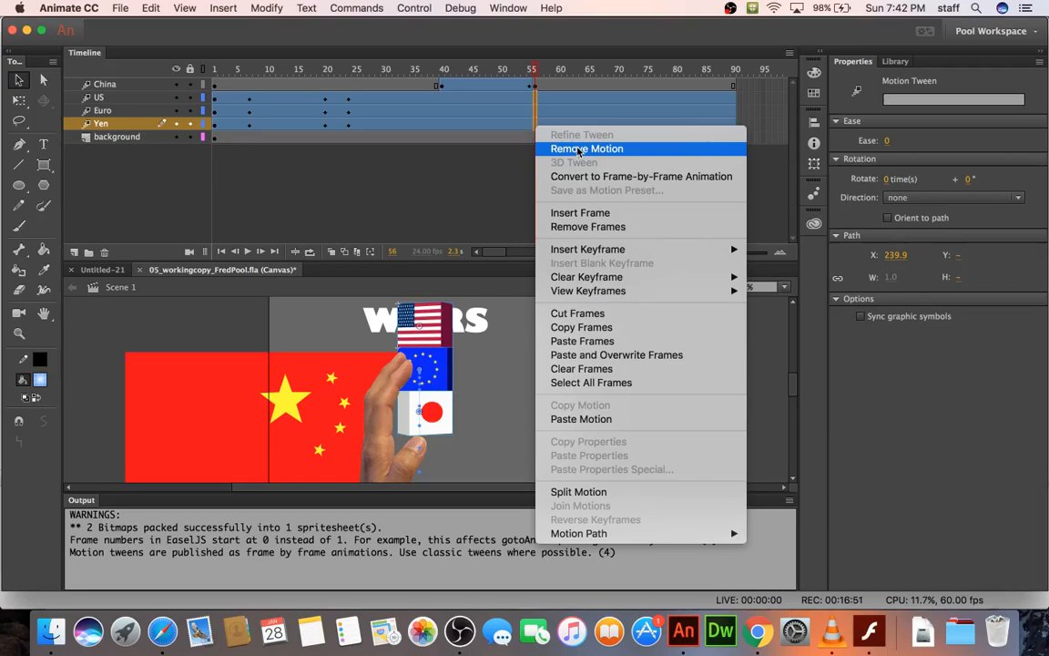
{"action": "left_click", "coordinate": [597, 492]}
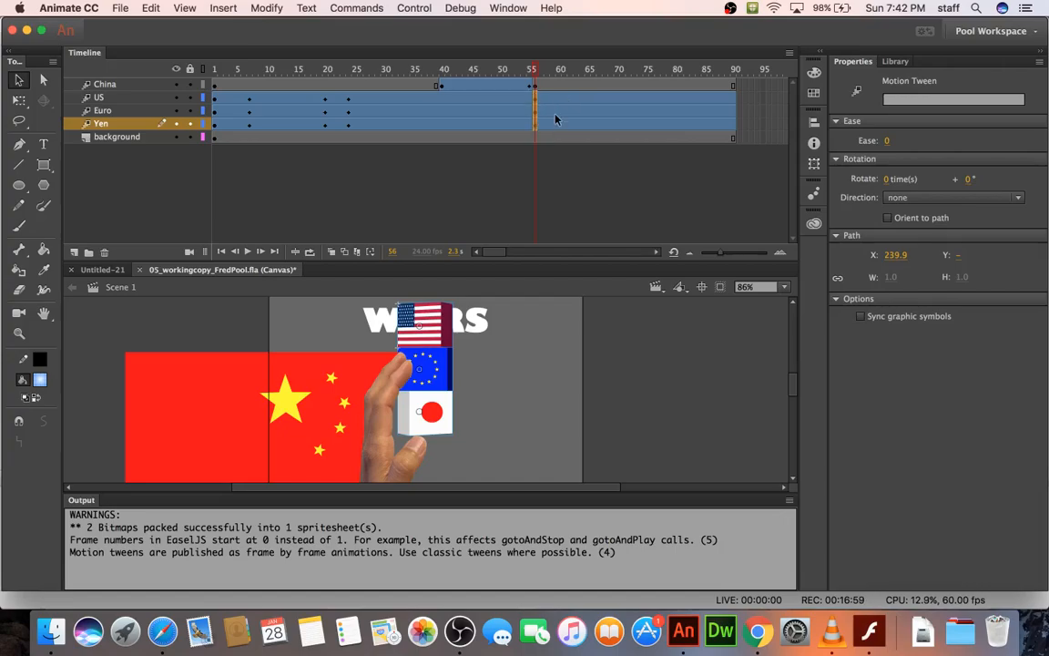
At frame 90, move the US block just off the stage's lower right corner, to about X 523, Y 531.
{"action": "left_click", "coordinate": [734, 98]}
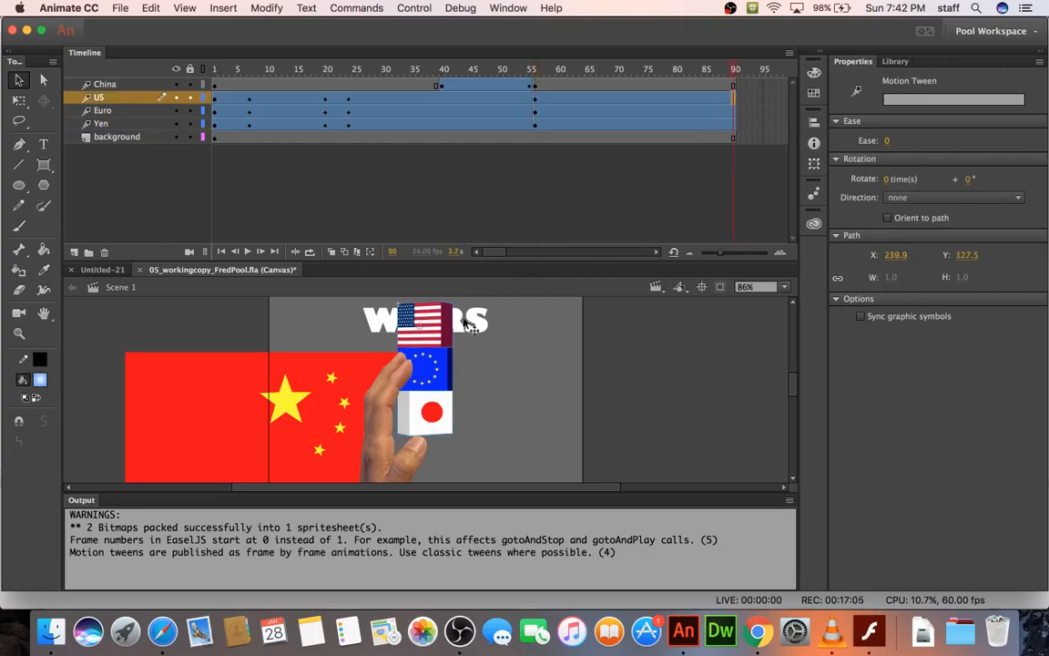
{"action": "left_click_drag", "start_coordinate": [428, 334], "coordinate": [554, 467]}
{"action": "scroll", "coordinate": [558, 393], "scroll_direction": "down", "scroll_amount": 3}
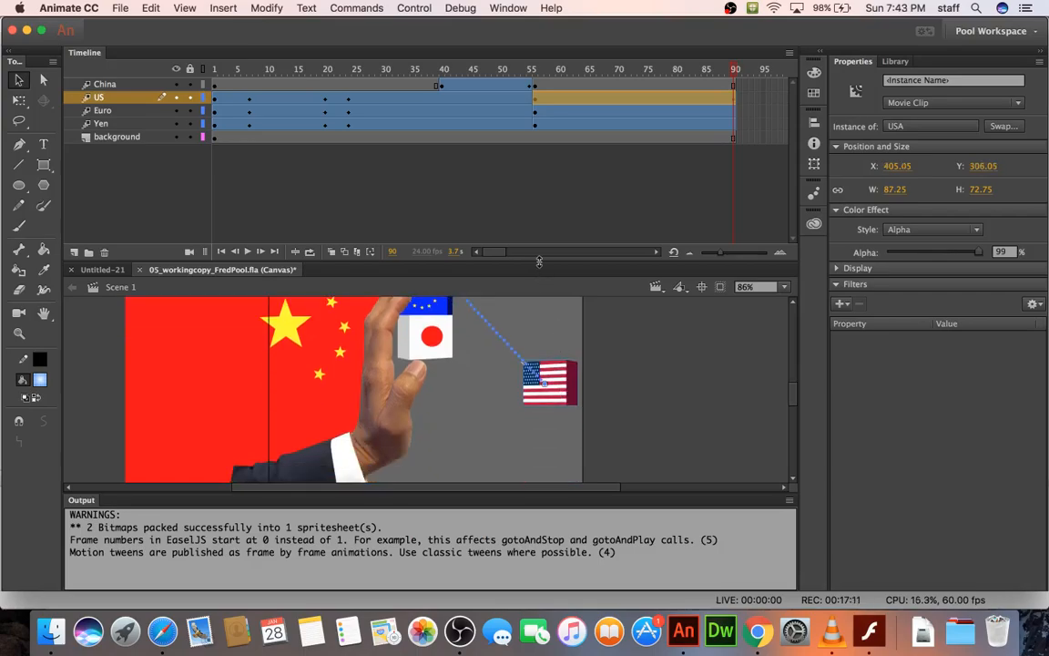
{"action": "left_click_drag", "start_coordinate": [538, 261], "coordinate": [544, 161]}
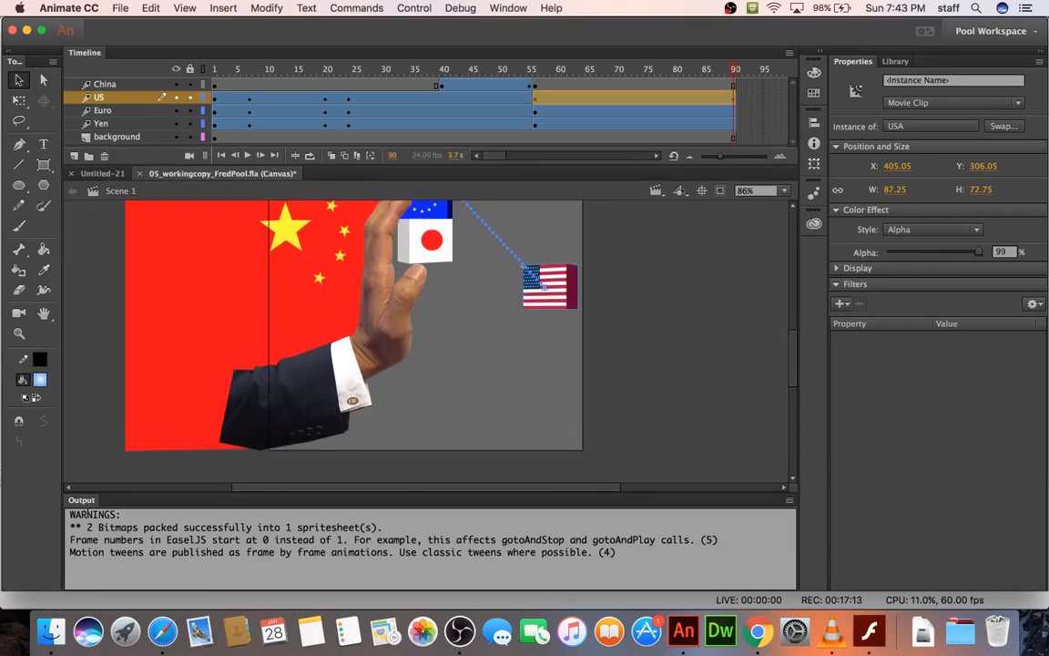
{"action": "double_click", "coordinate": [81, 501]}
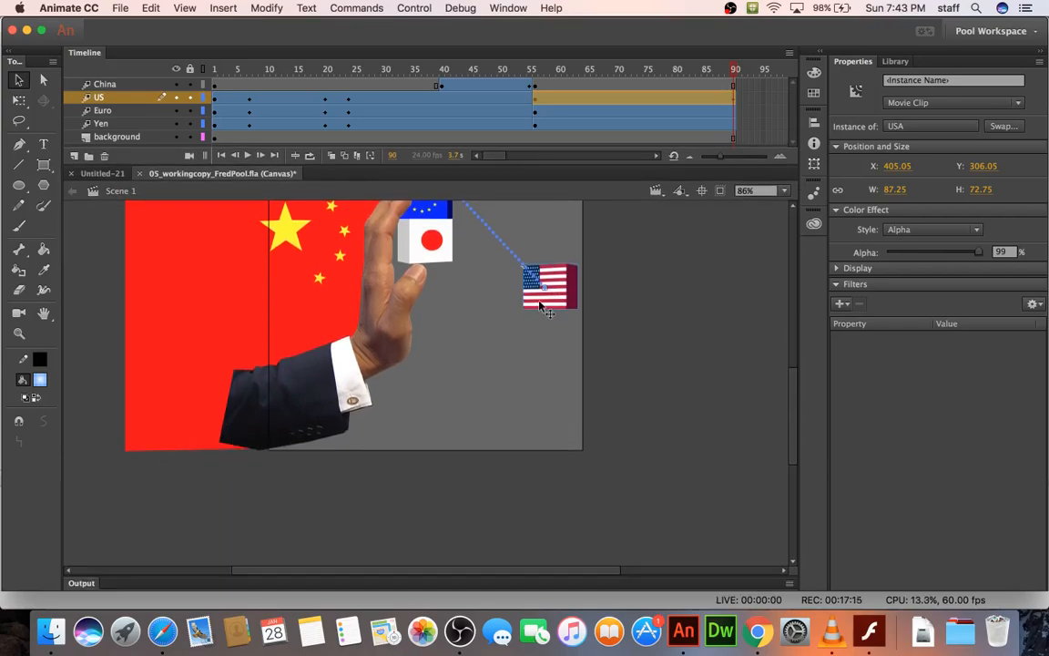
{"action": "left_click_drag", "start_coordinate": [541, 307], "coordinate": [616, 452]}
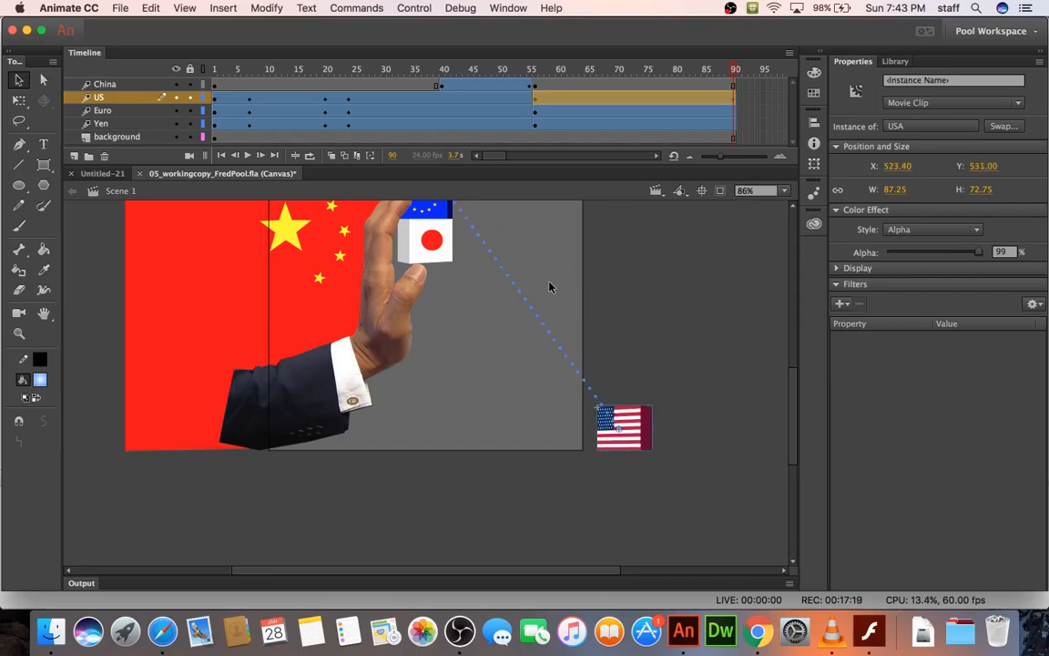
{"action": "left_click", "coordinate": [535, 110]}
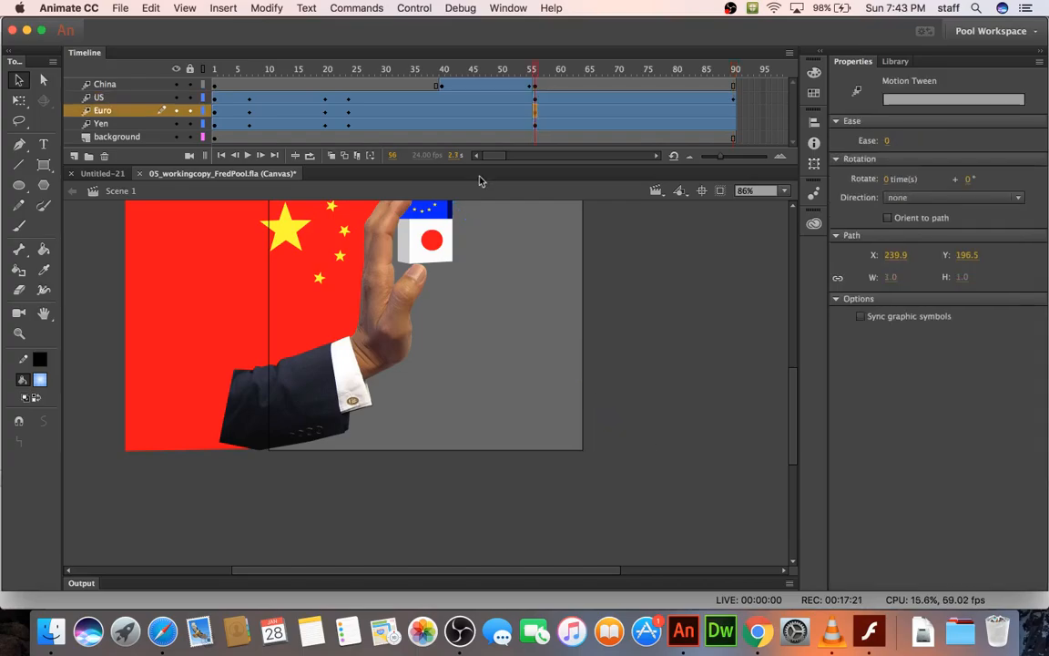
{"action": "left_click_drag", "start_coordinate": [436, 212], "coordinate": [630, 448]}
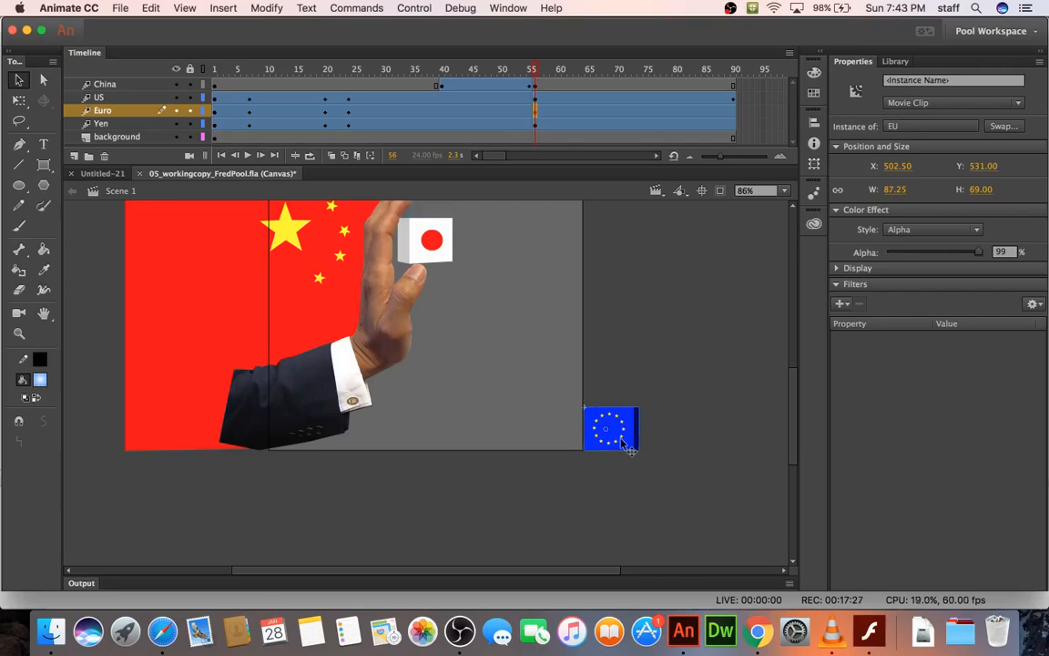
{"action": "key", "text": "super+z"}
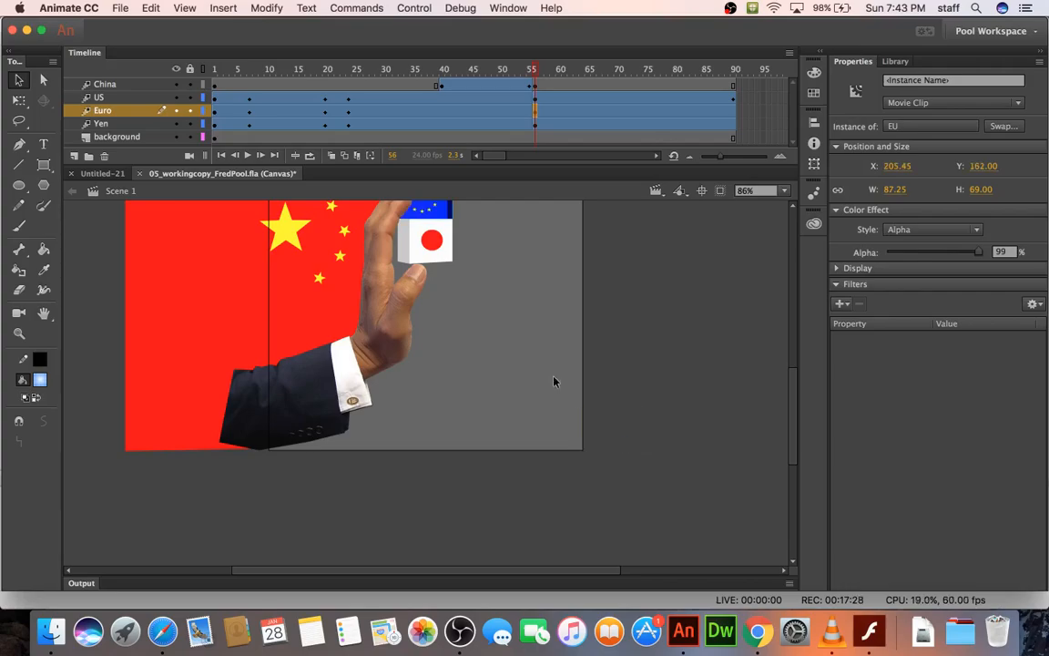
At frame 90, line up the Euro block at about X 567, Y 531 and the Yen block at about X 642, Y 527 beside the US block.
{"action": "left_click", "coordinate": [733, 110]}
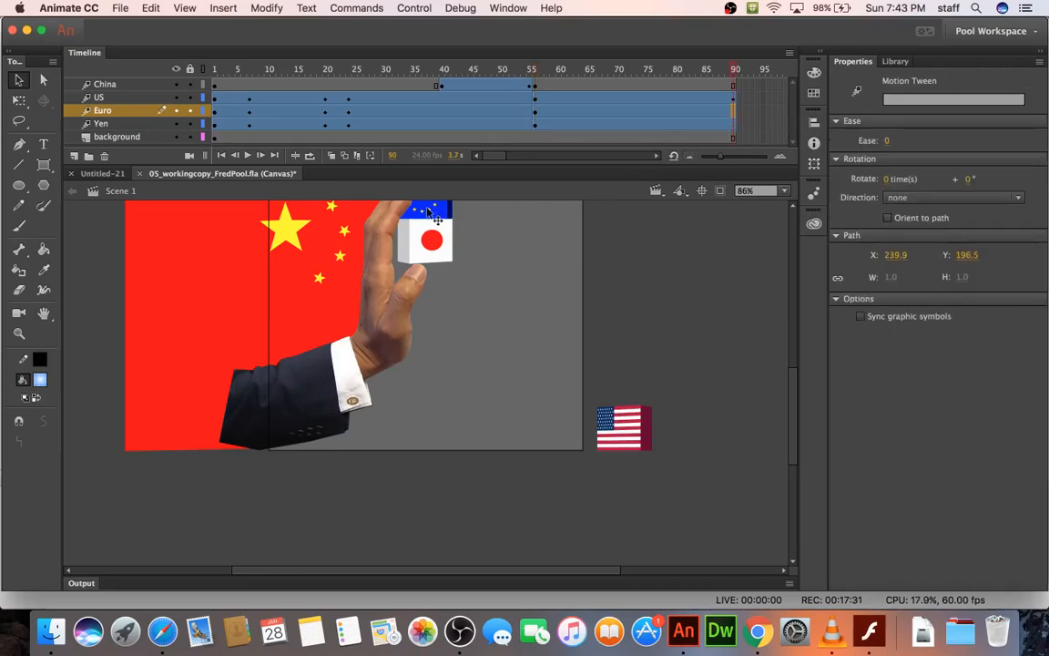
{"action": "left_click_drag", "start_coordinate": [428, 211], "coordinate": [600, 371]}
{"action": "key", "text": "super+z"}
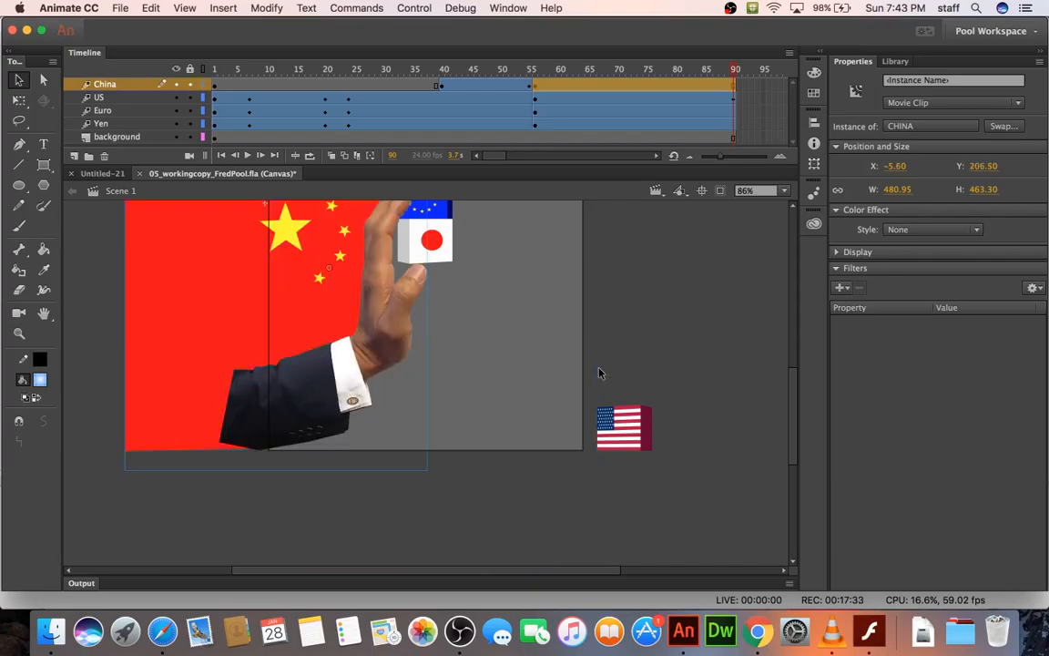
{"action": "left_click_drag", "start_coordinate": [485, 227], "coordinate": [679, 452]}
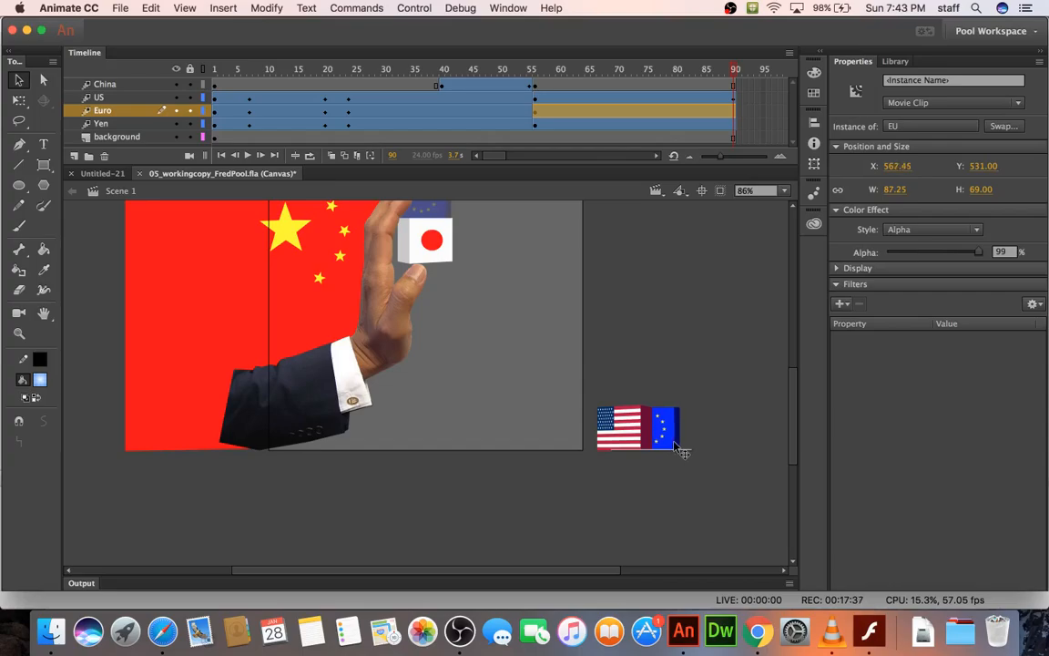
{"action": "left_click", "coordinate": [735, 124]}
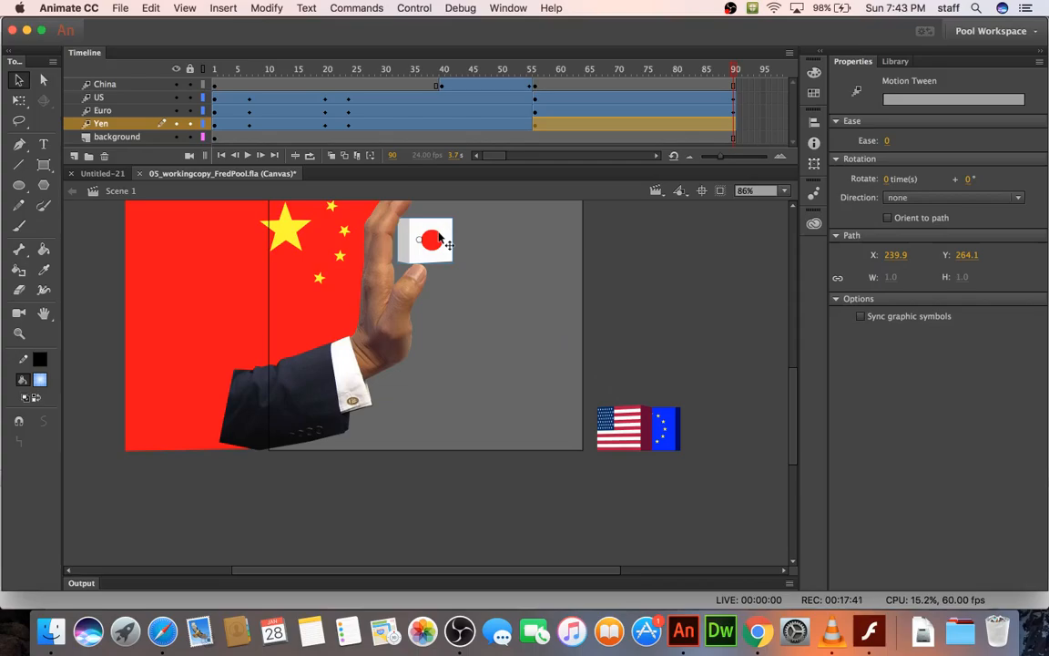
{"action": "left_click_drag", "start_coordinate": [447, 245], "coordinate": [715, 426]}
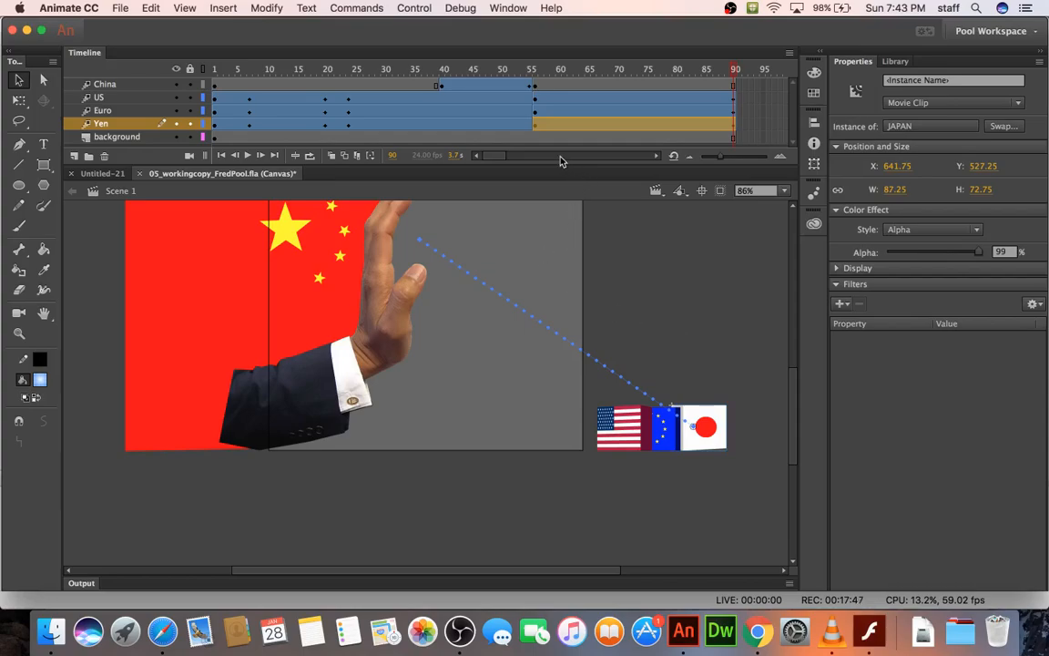
Rotate the US, Euro and Yen blocks roughly half a turn at frame 90, and test the falling blocks in the browser.
{"action": "left_click", "coordinate": [619, 427]}
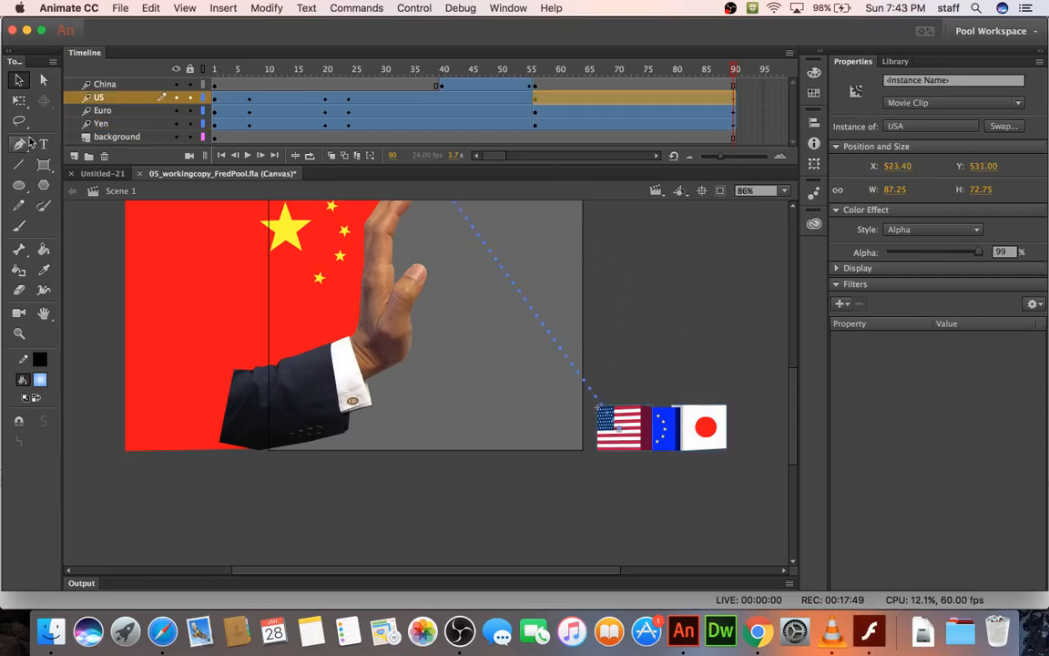
{"action": "left_click", "coordinate": [19, 99]}
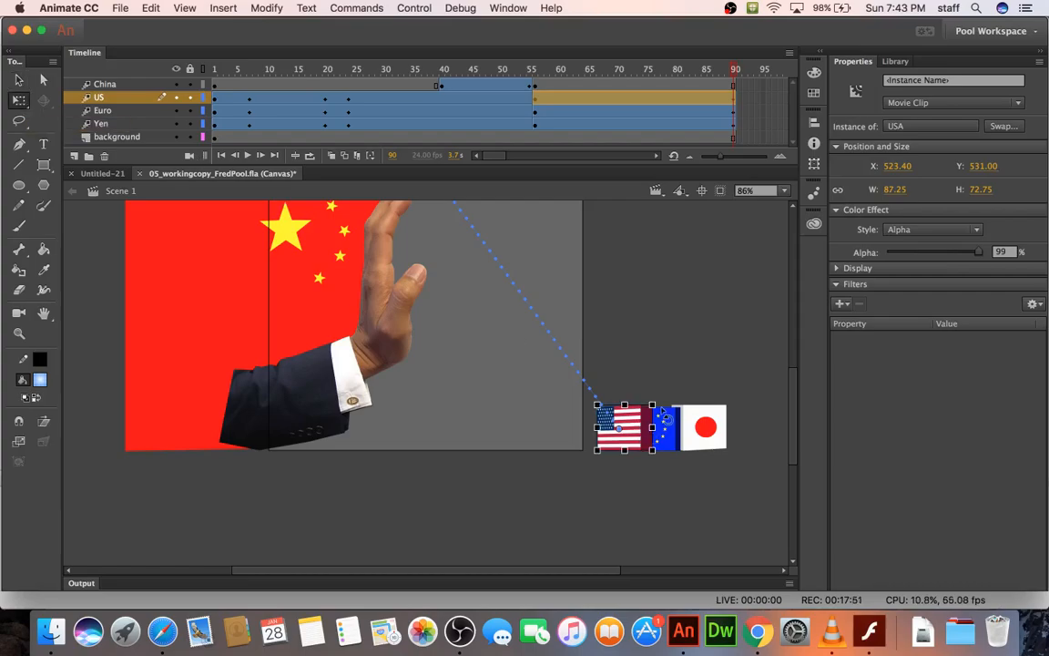
{"action": "left_click_drag", "start_coordinate": [665, 412], "coordinate": [561, 483]}
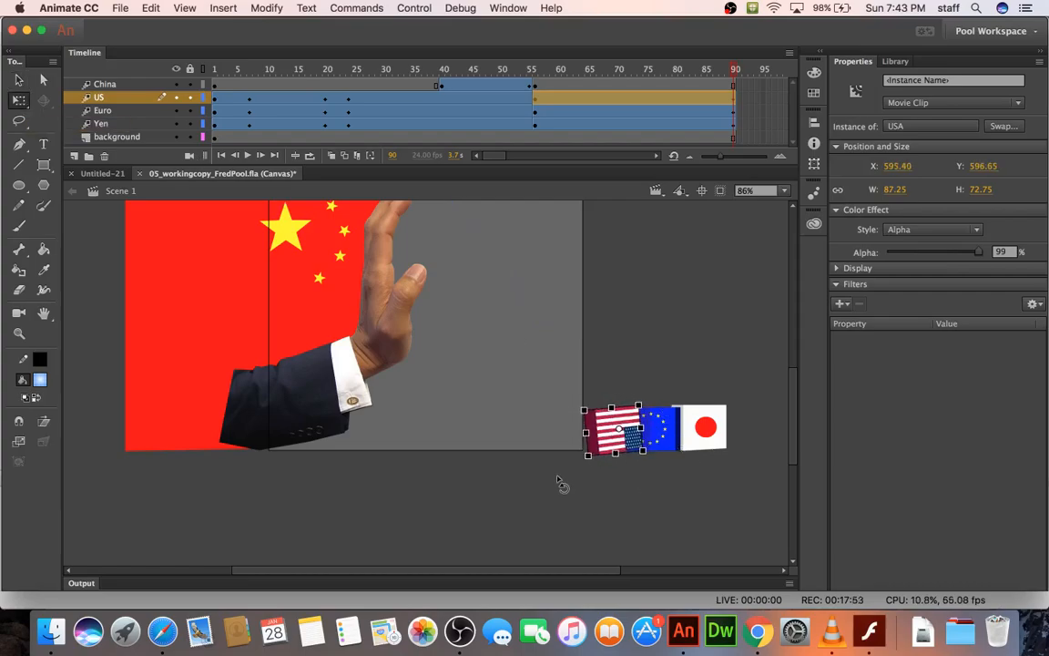
{"action": "left_click", "coordinate": [664, 432]}
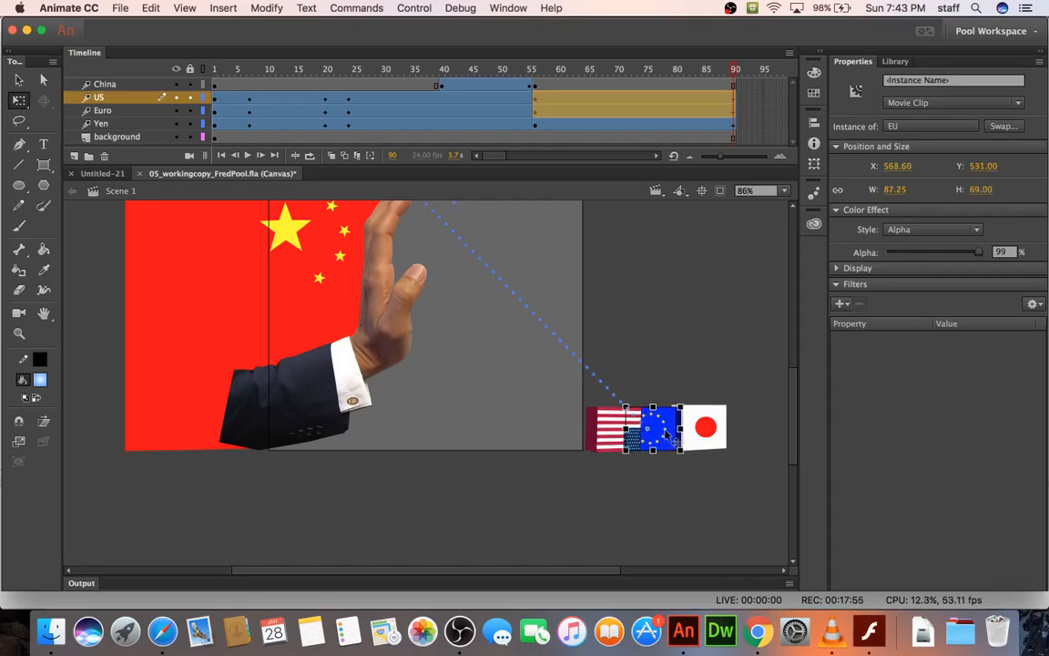
{"action": "left_click_drag", "start_coordinate": [684, 401], "coordinate": [541, 510]}
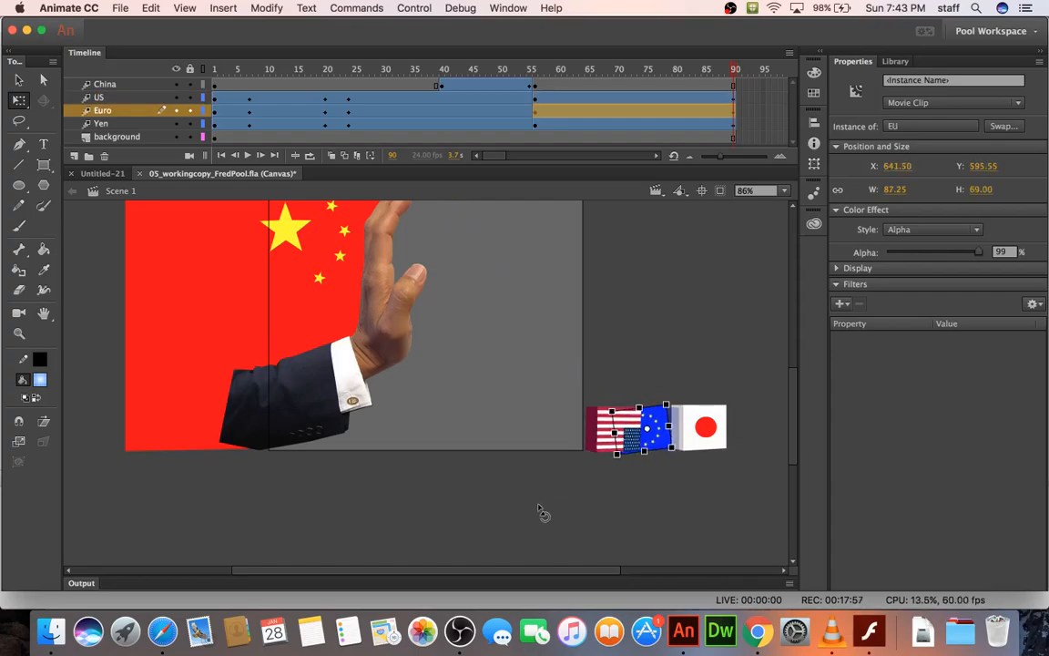
{"action": "left_click", "coordinate": [707, 435]}
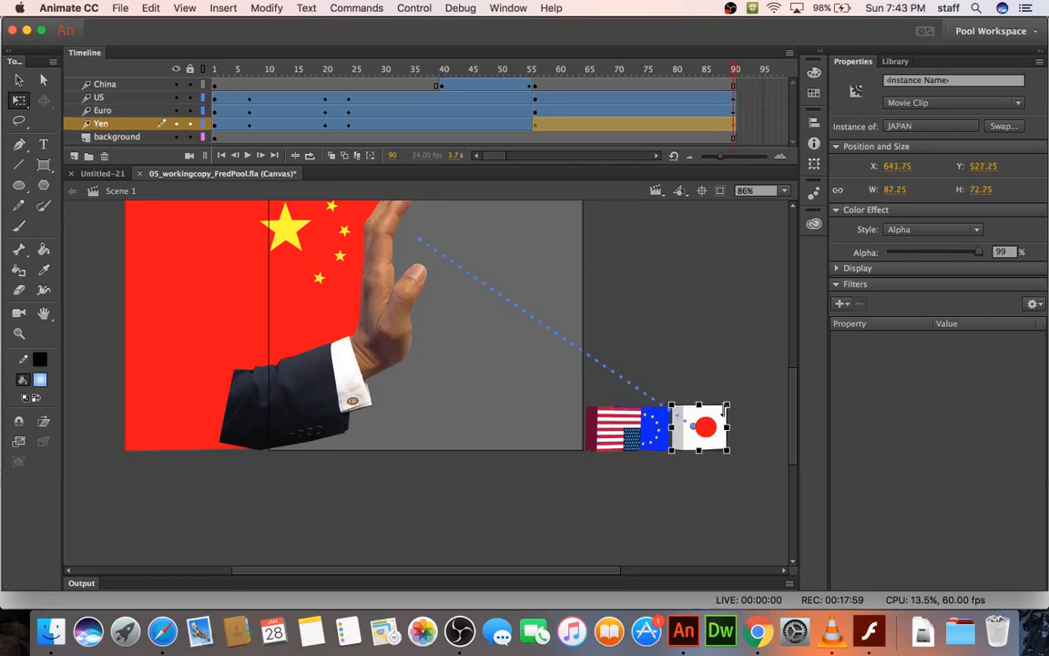
{"action": "left_click_drag", "start_coordinate": [726, 407], "coordinate": [637, 500]}
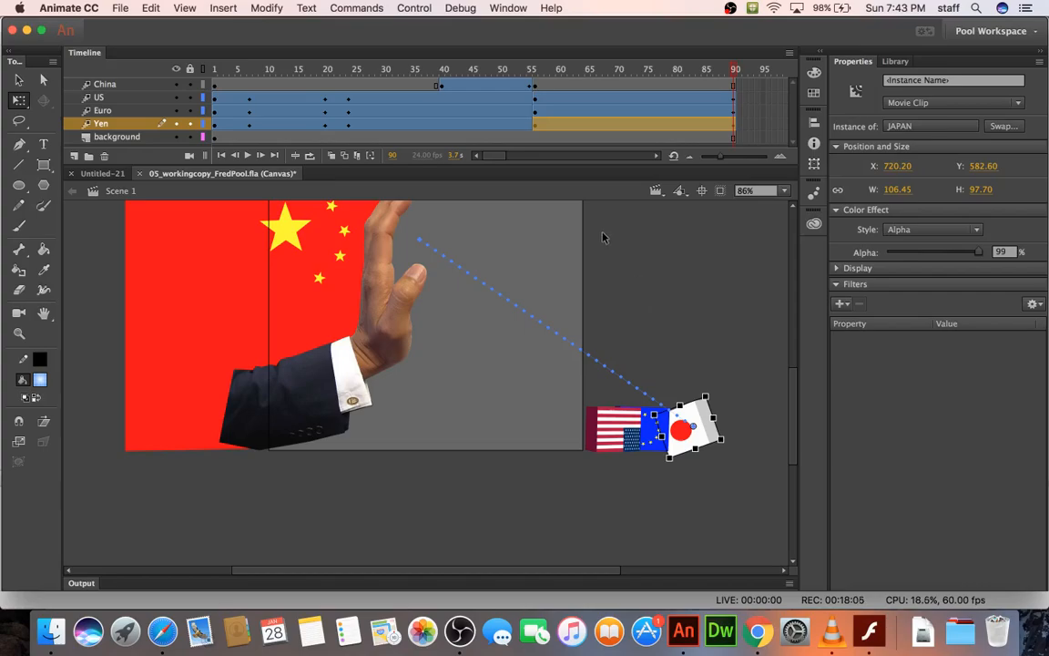
{"action": "key", "text": "super+Return"}
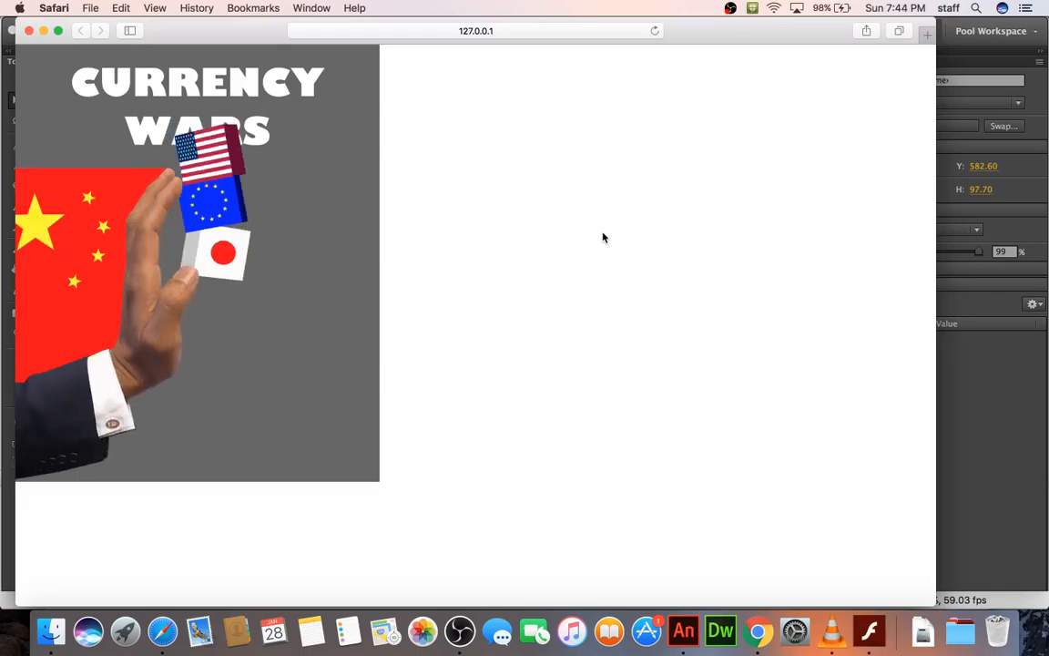
{"action": "left_click", "coordinate": [29, 32]}
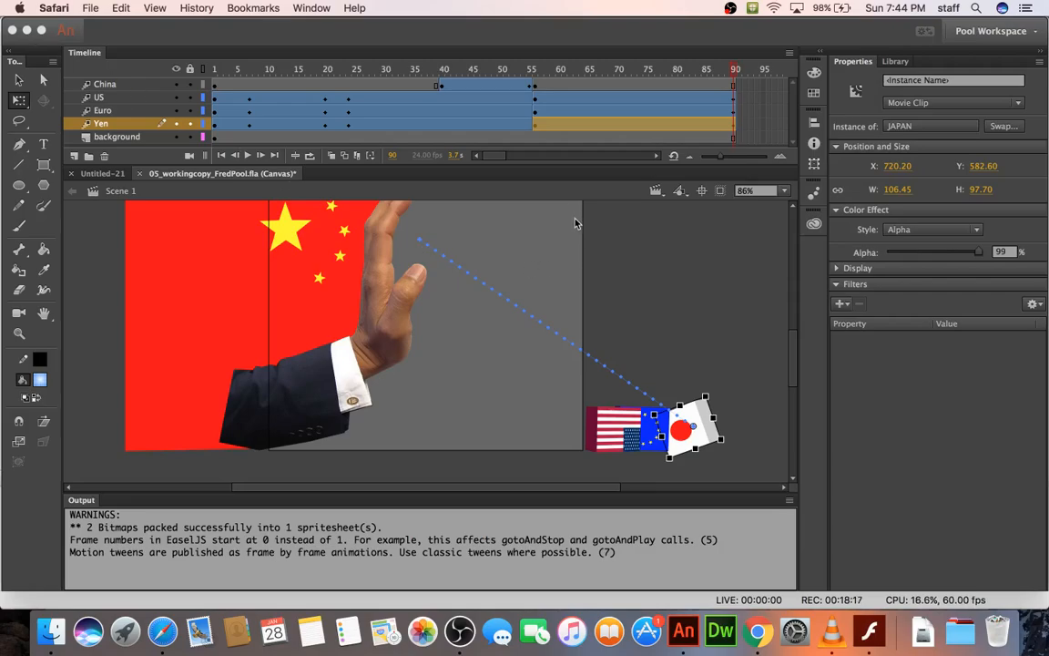
Open the motion editor for the US tween that starts at frame 56, and enlarge the timeline area to show its curves.
{"action": "left_click", "coordinate": [581, 105]}
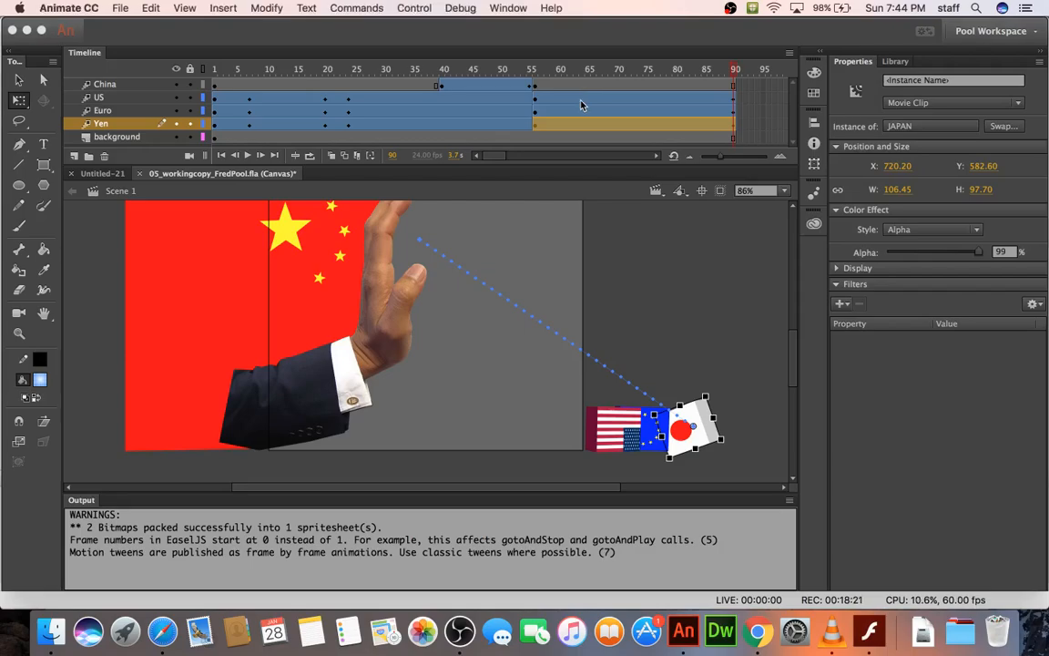
{"action": "double_click", "coordinate": [583, 104]}
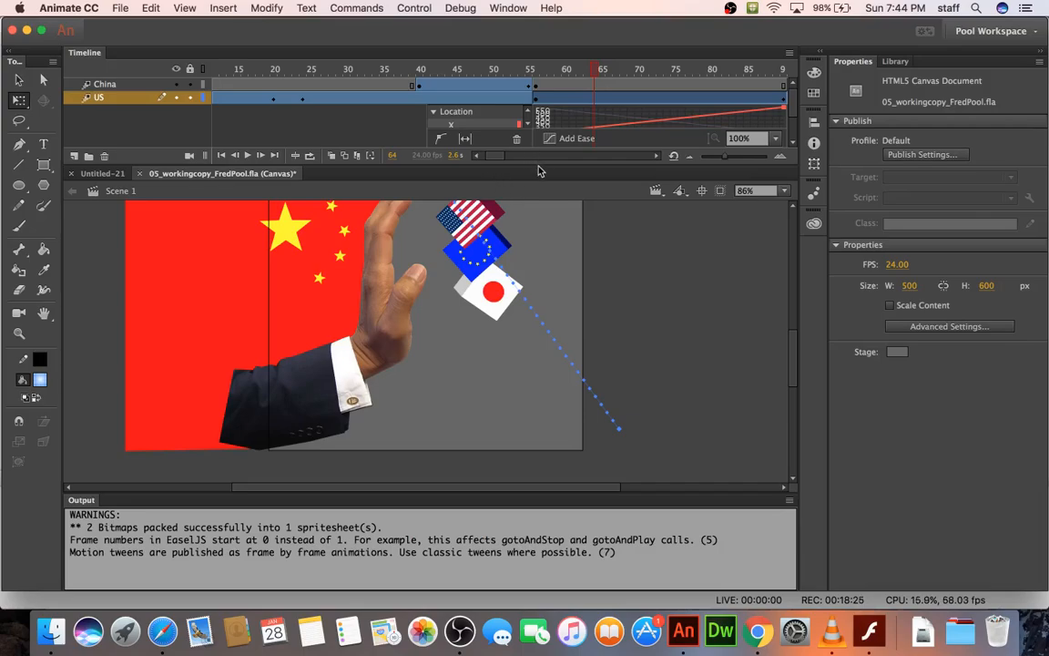
{"action": "left_click_drag", "start_coordinate": [539, 171], "coordinate": [539, 236]}
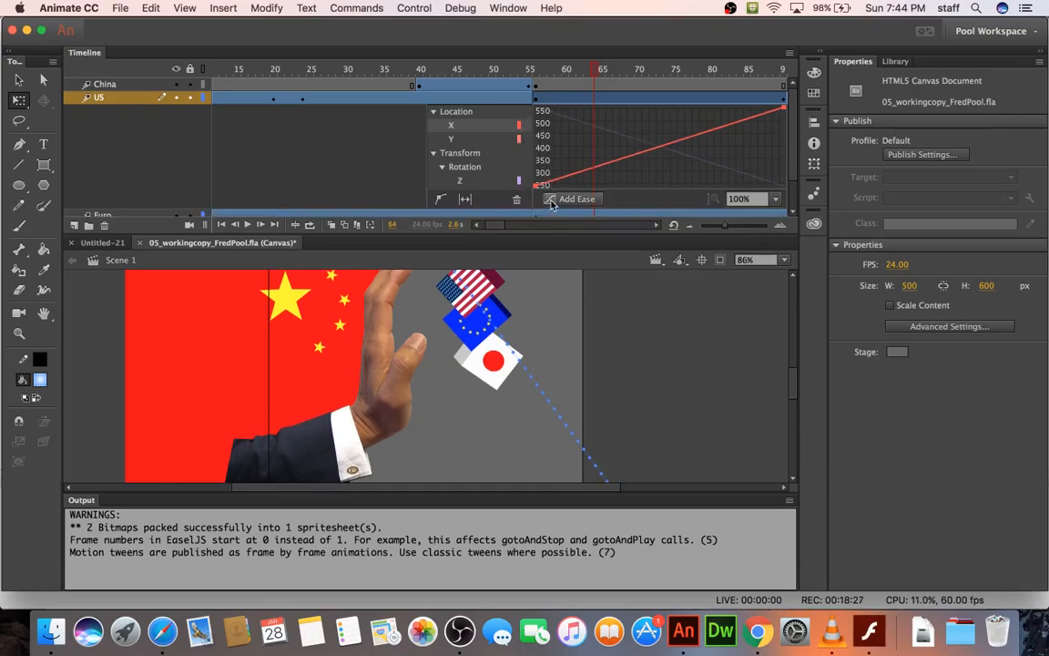
Try the BounceIn ease with an easing value of 5 on the US tween's X location, and reset that property to No Ease.
{"action": "left_click", "coordinate": [572, 199]}
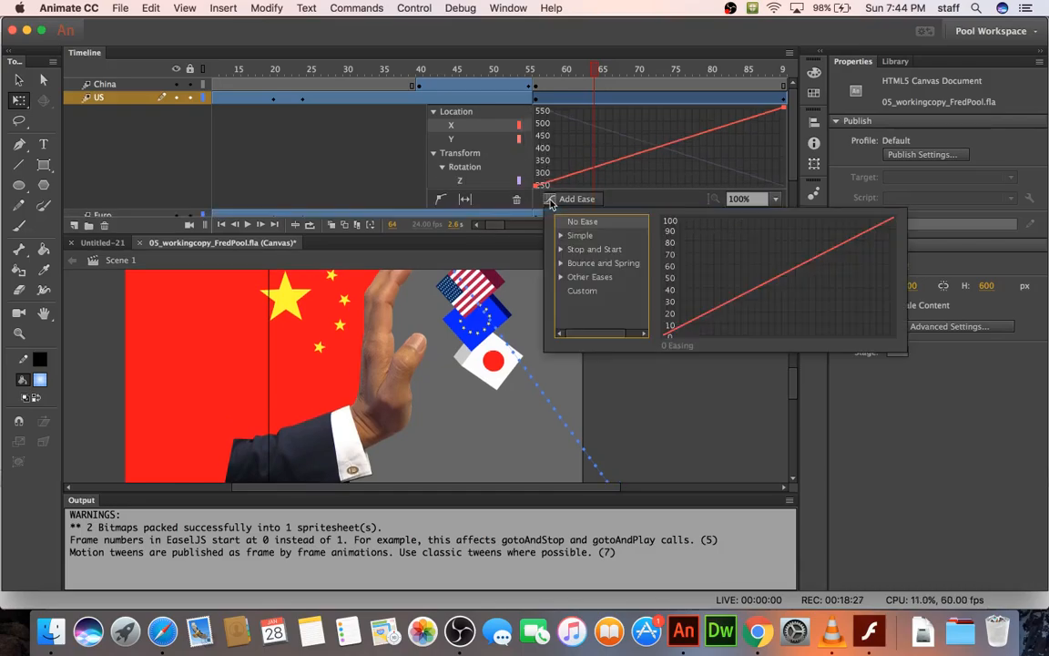
{"action": "left_click", "coordinate": [563, 263]}
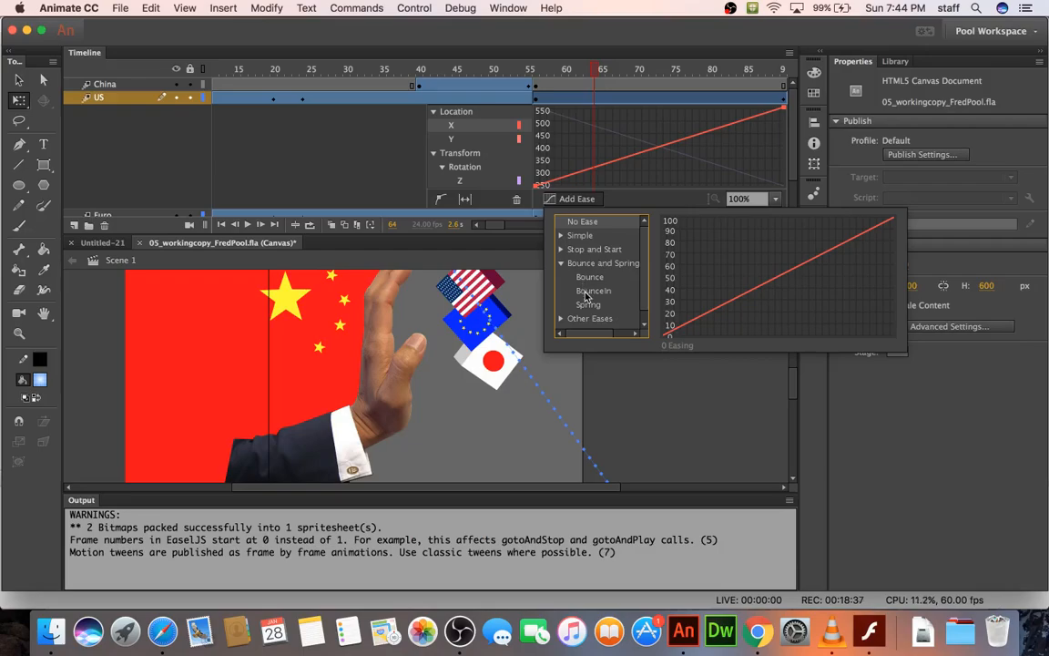
{"action": "left_click", "coordinate": [588, 291]}
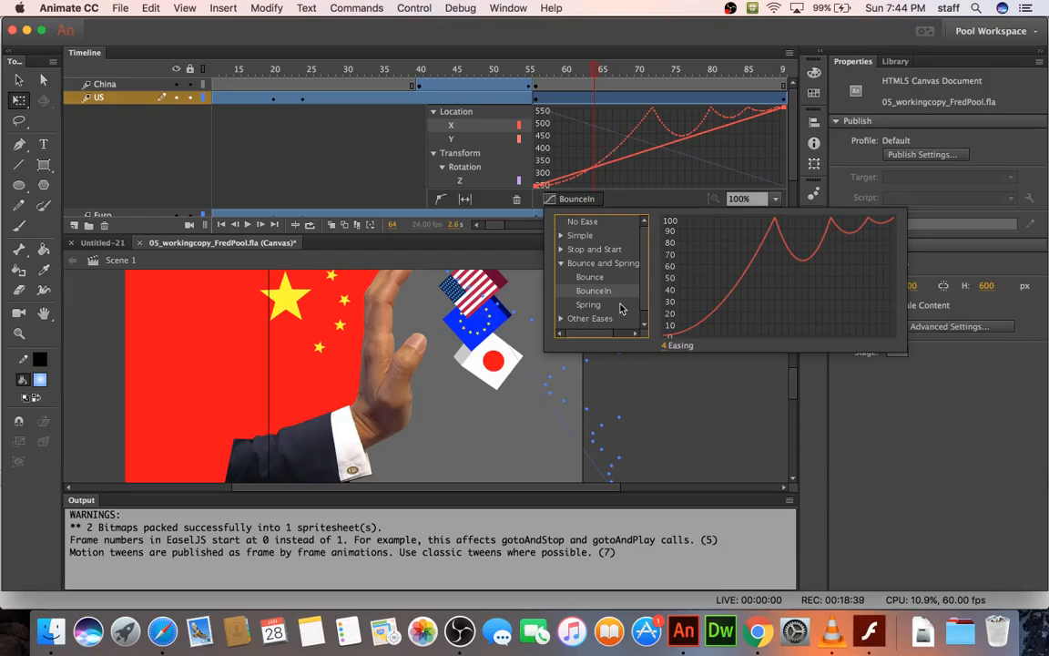
{"action": "left_click", "coordinate": [665, 346]}
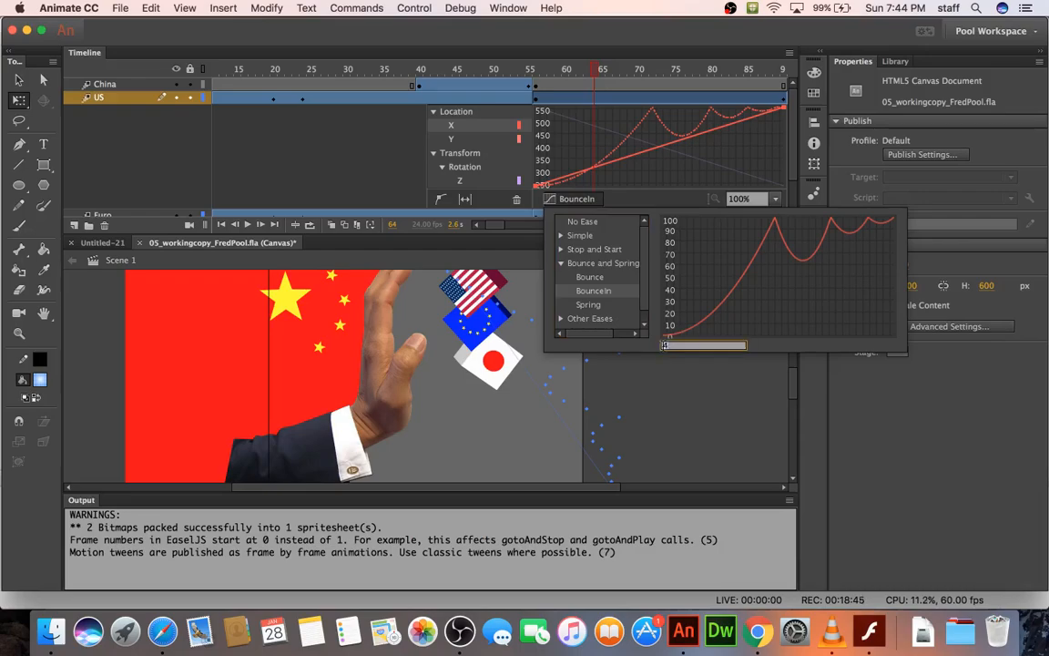
{"action": "key", "text": "Return"}
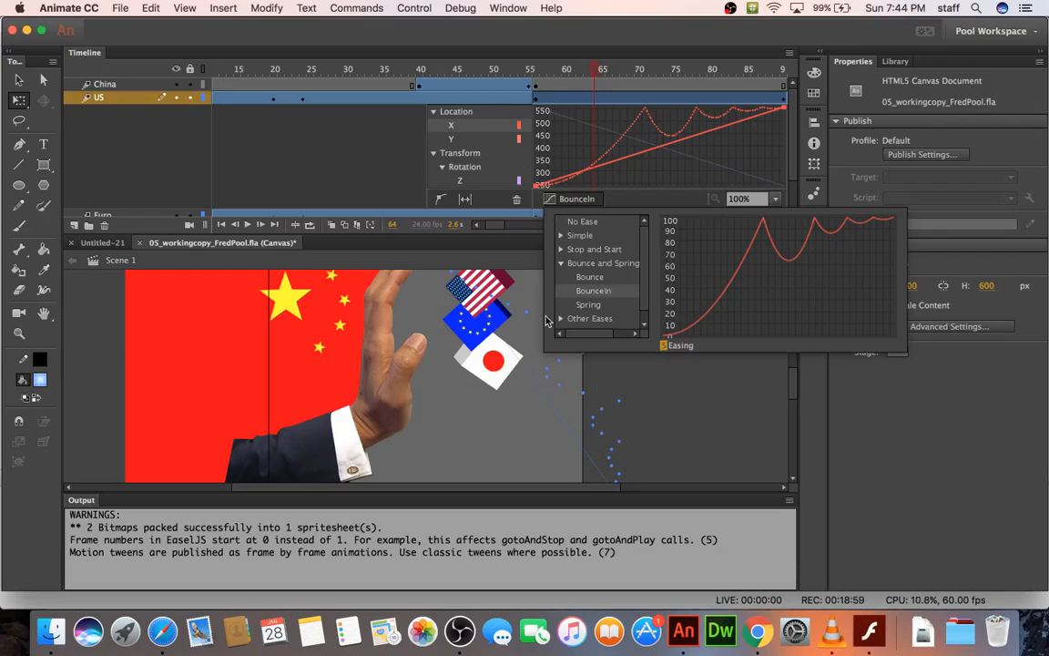
{"action": "left_click", "coordinate": [571, 223]}
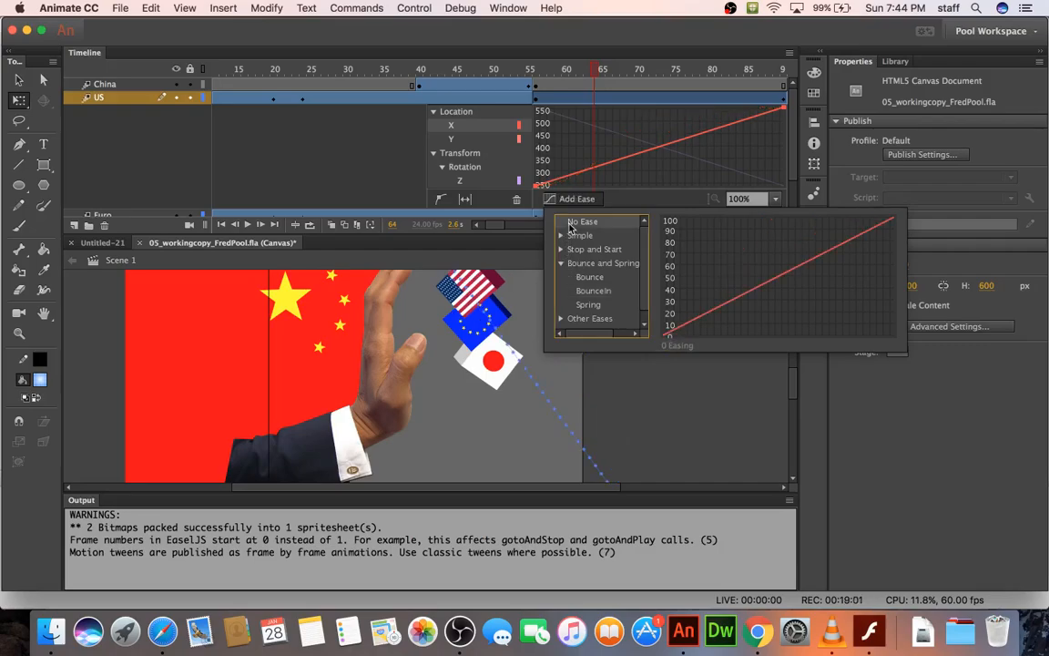
Apply the BounceIn ease with an easing value of 5 to the US tween's Y location.
{"action": "left_click", "coordinate": [458, 140]}
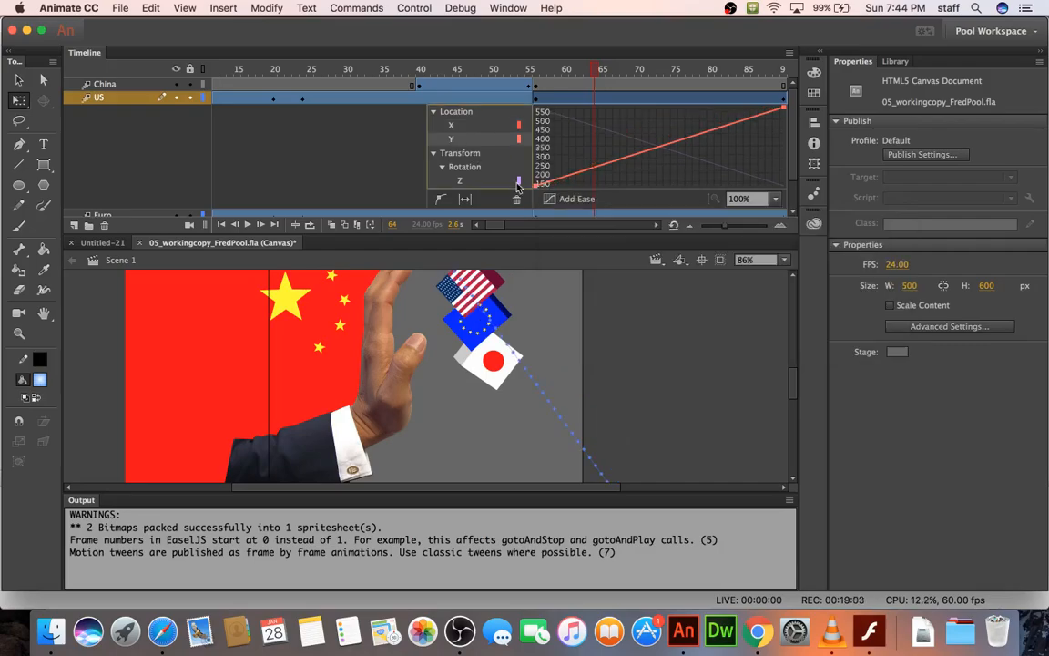
{"action": "left_click", "coordinate": [549, 201]}
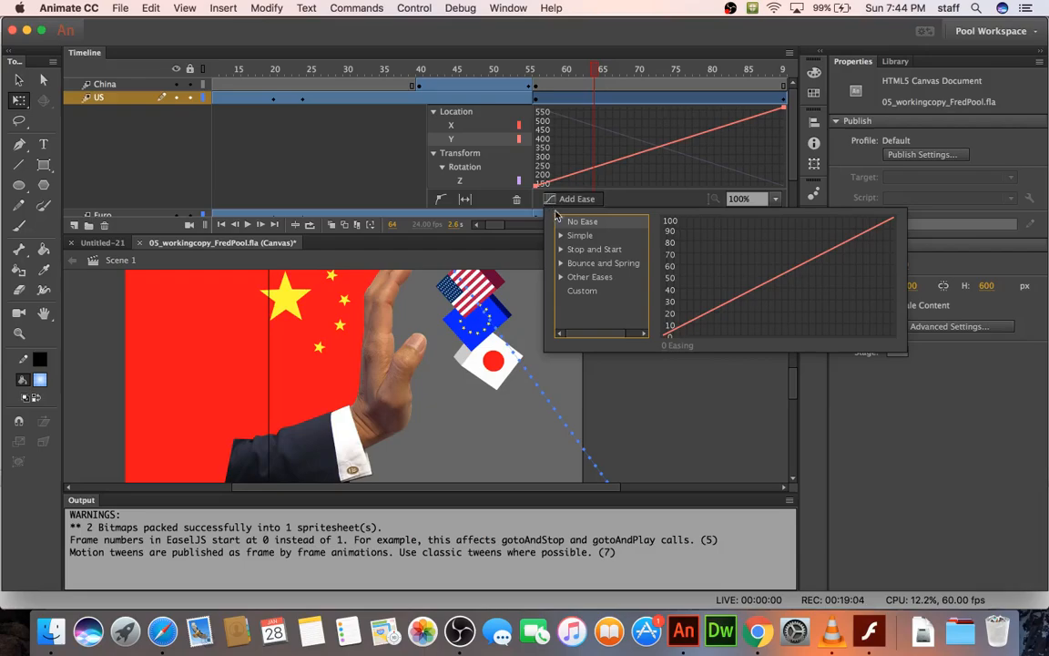
{"action": "left_click", "coordinate": [561, 264]}
{"action": "left_click", "coordinate": [593, 291]}
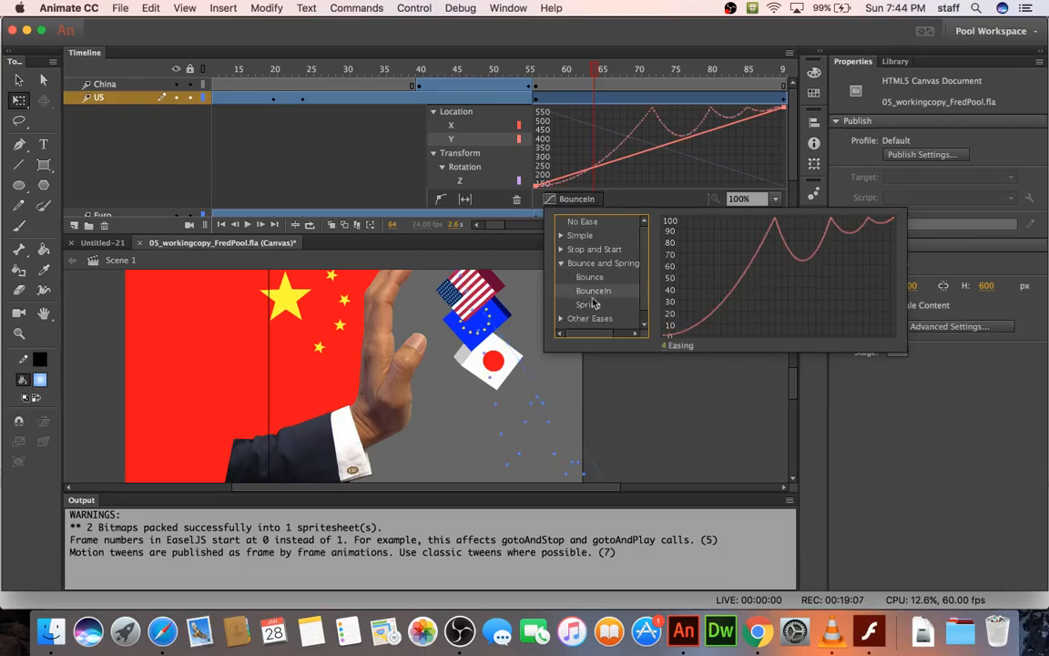
{"action": "left_click", "coordinate": [666, 347]}
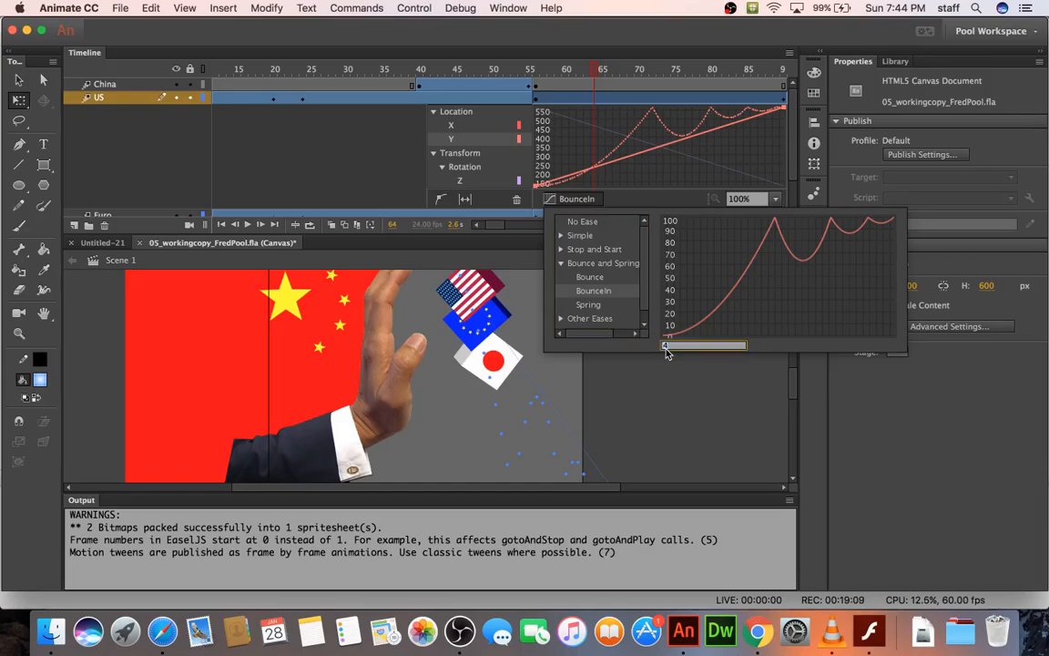
{"action": "type", "text": "5"}
{"action": "key", "text": "Return"}
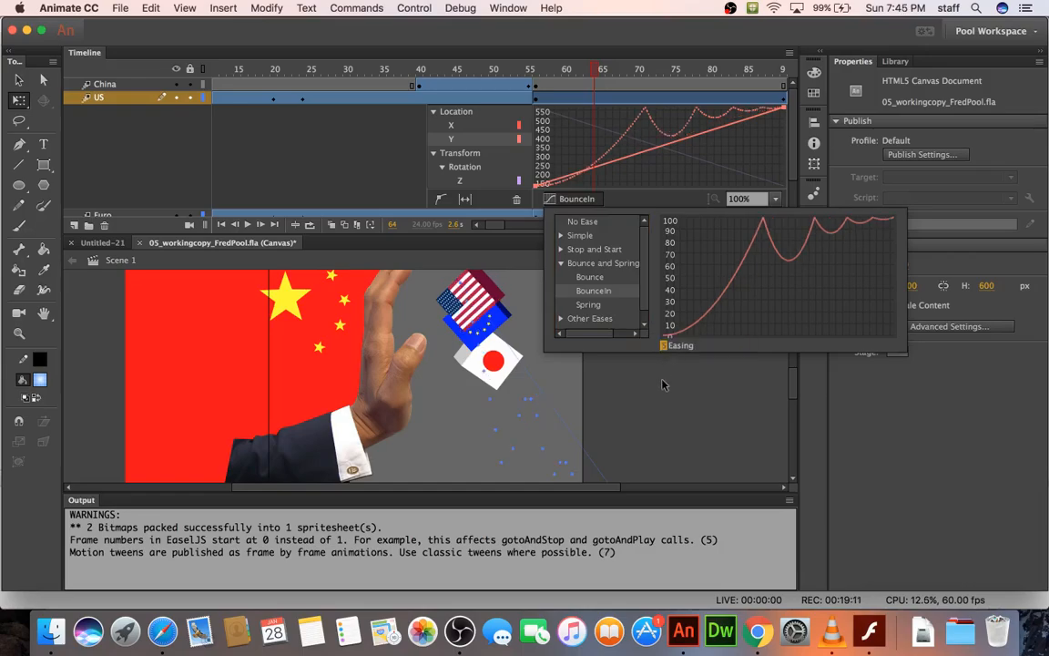
Test the US block's bouncing fall in the browser, and close the preview.
{"action": "double_click", "coordinate": [79, 500]}
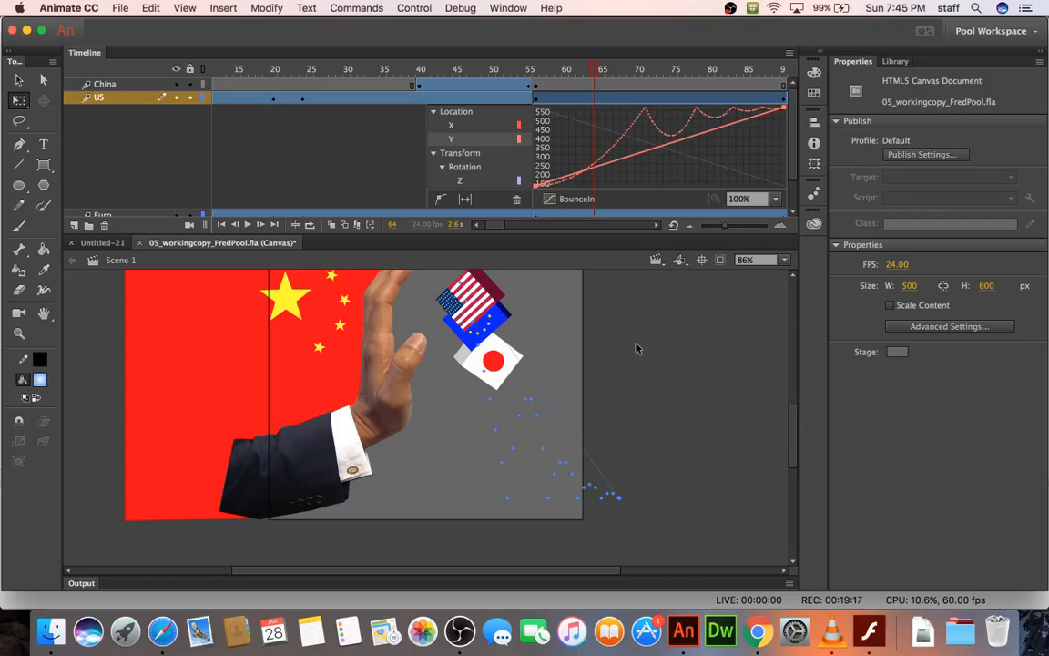
{"action": "key", "text": "super+Return"}
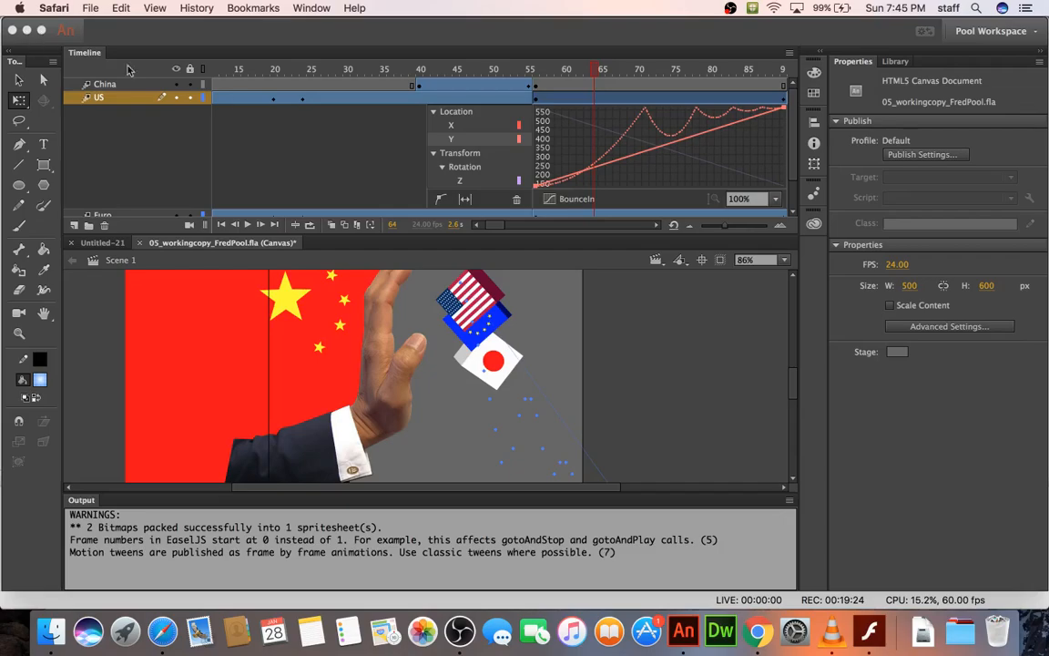
{"action": "left_click", "coordinate": [28, 31]}
Apply the BounceIn ease with an easing value of 4 to the Y location of the Euro tween starting at frame 56.
{"action": "left_click", "coordinate": [560, 98]}
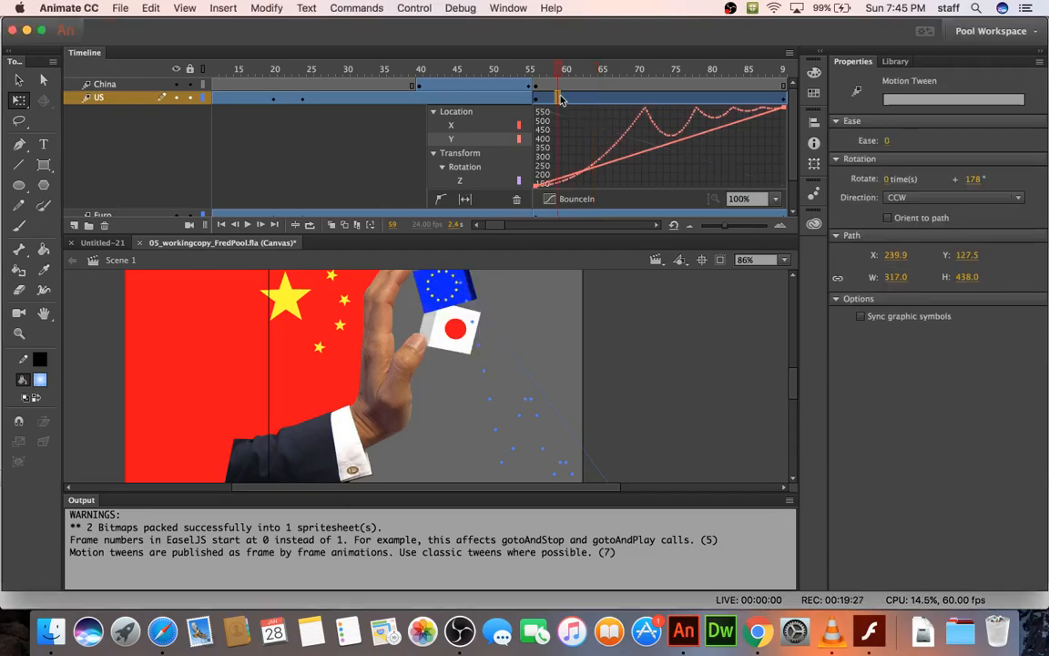
{"action": "double_click", "coordinate": [559, 98]}
{"action": "left_click", "coordinate": [563, 110]}
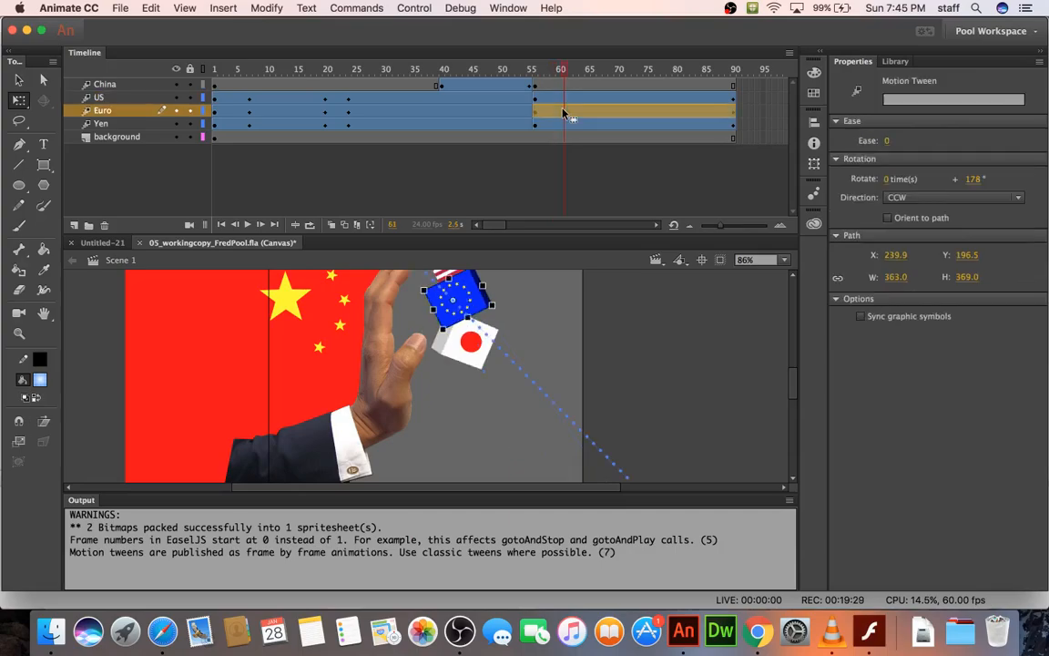
{"action": "double_click", "coordinate": [563, 110]}
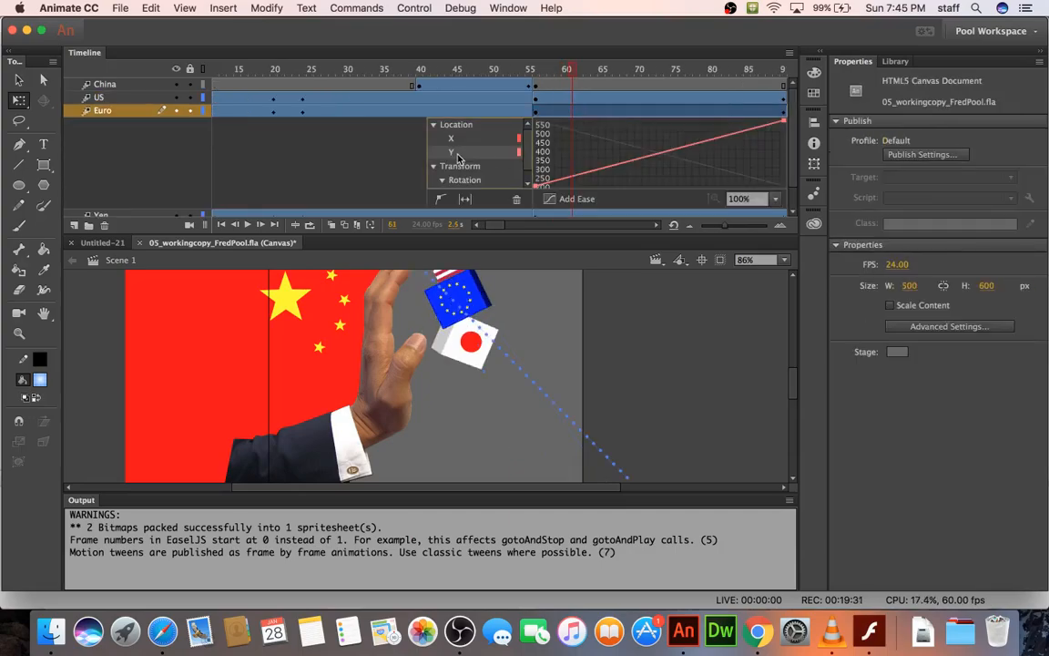
{"action": "left_click", "coordinate": [570, 199]}
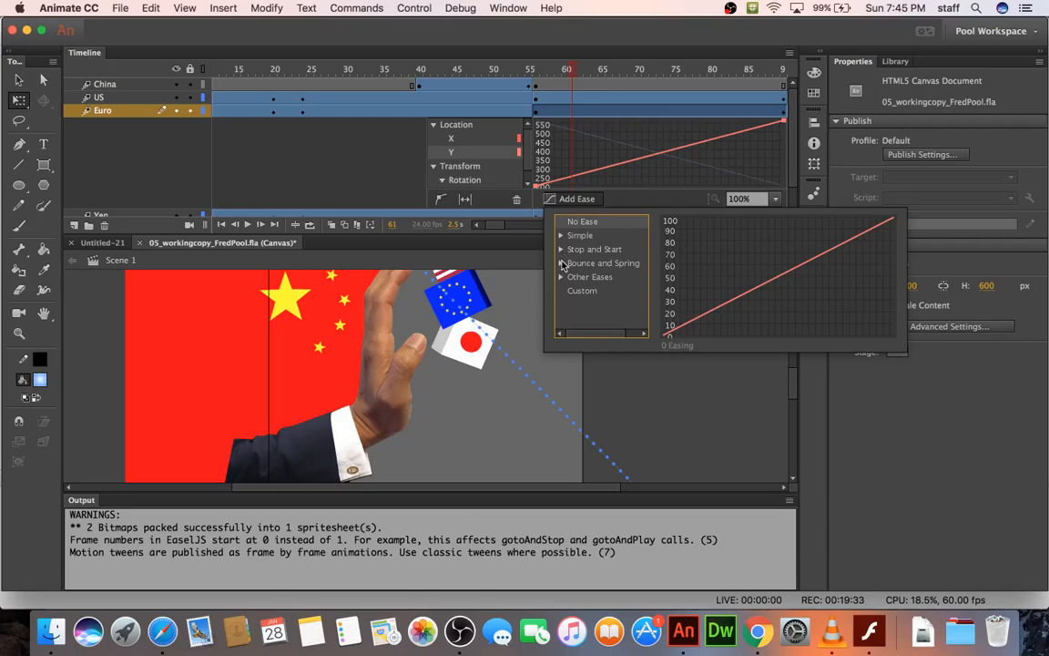
{"action": "left_click", "coordinate": [562, 264]}
{"action": "left_click", "coordinate": [593, 291]}
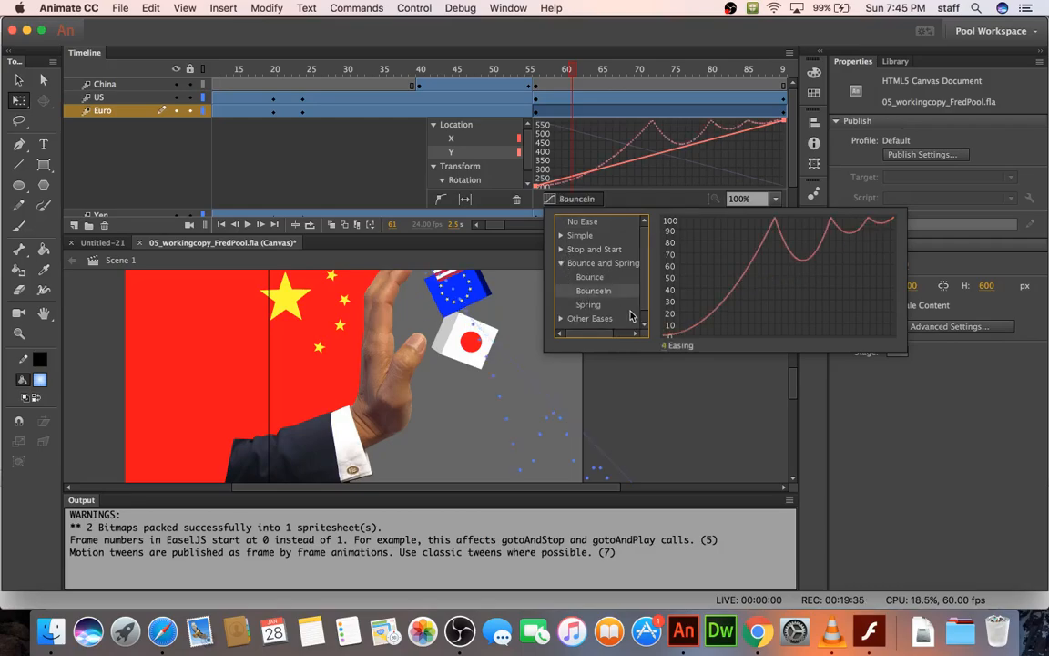
{"action": "left_click", "coordinate": [665, 345]}
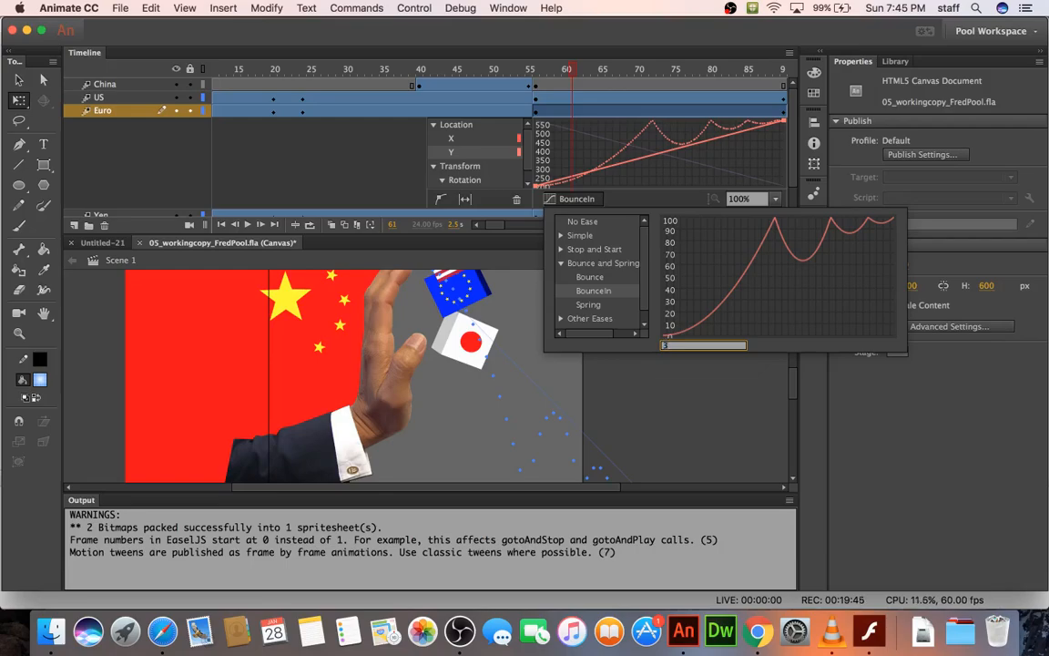
{"action": "key", "text": "Return"}
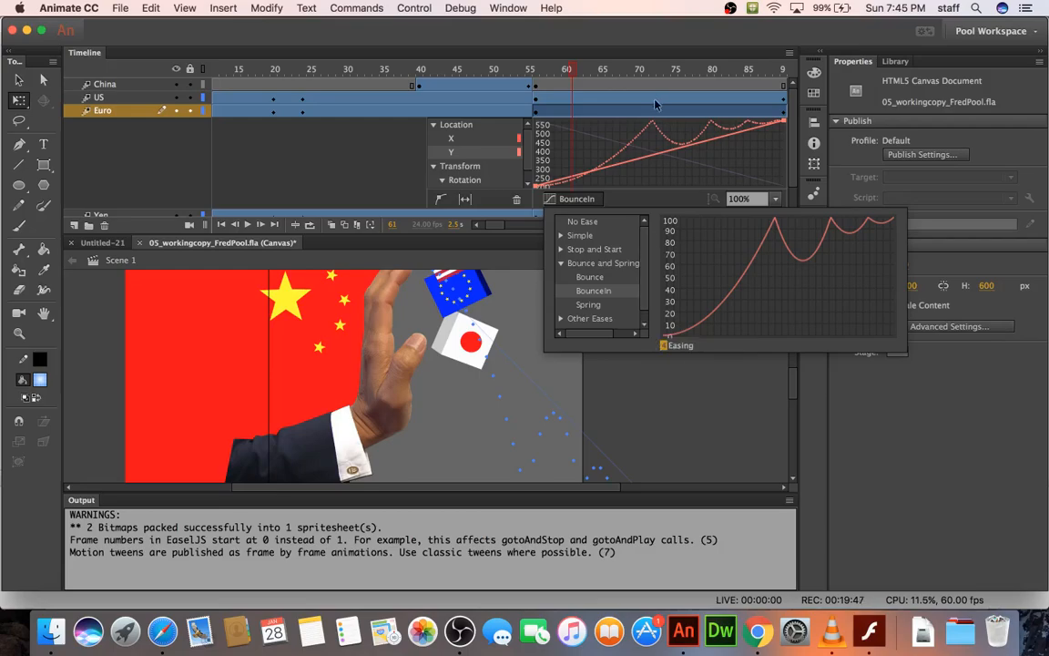
{"action": "double_click", "coordinate": [615, 111]}
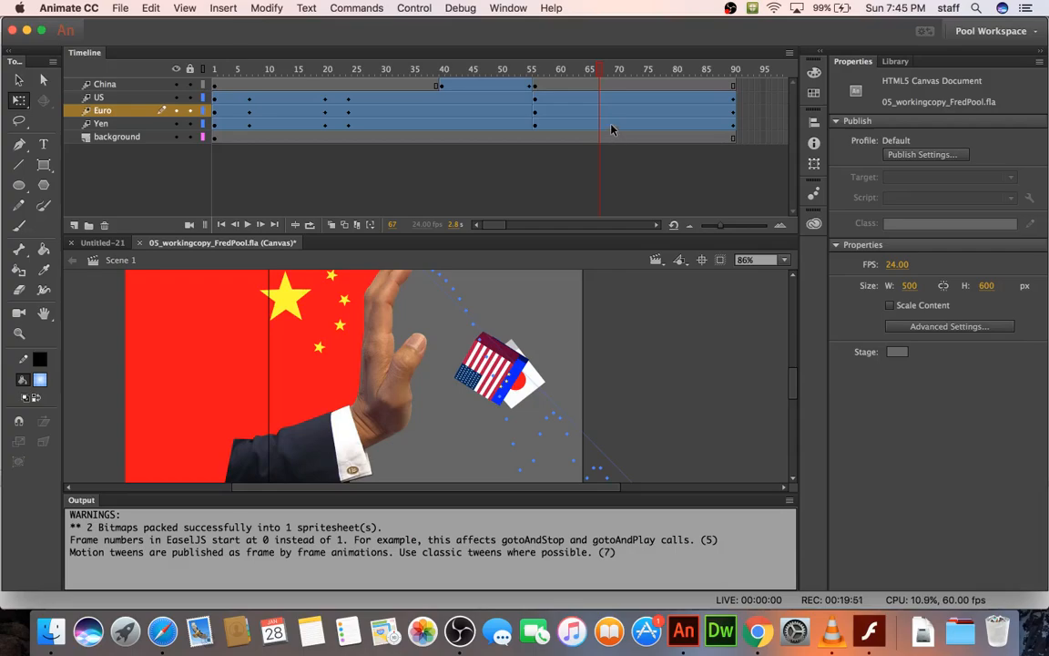
Apply the BounceIn ease with an easing value of 3 to the Y location of the Yen tween starting at frame 56.
{"action": "double_click", "coordinate": [612, 126]}
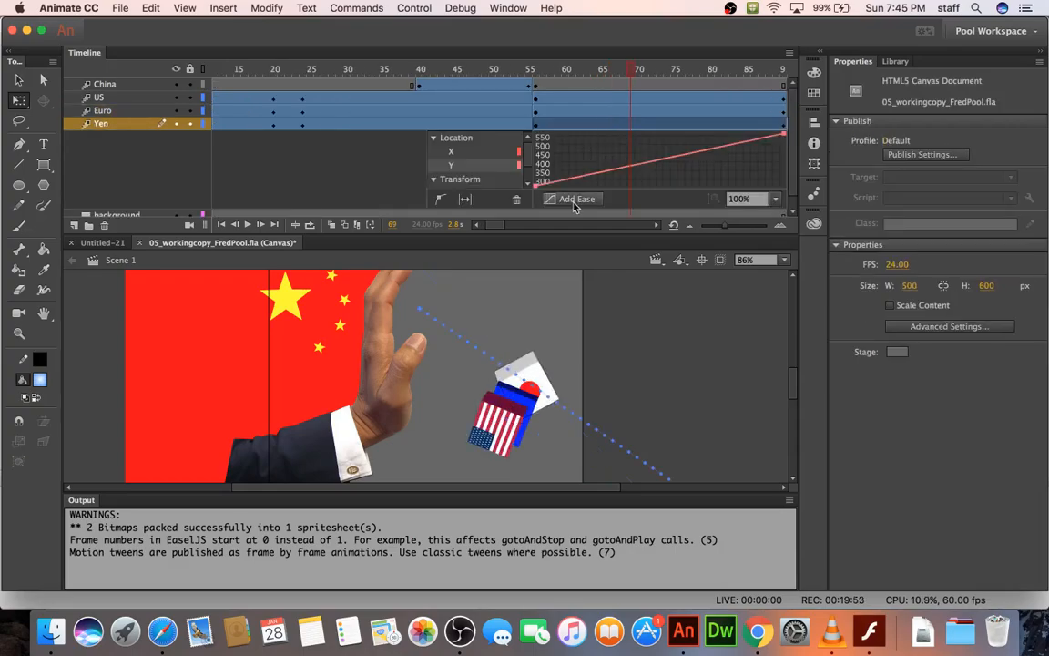
{"action": "left_click", "coordinate": [574, 200]}
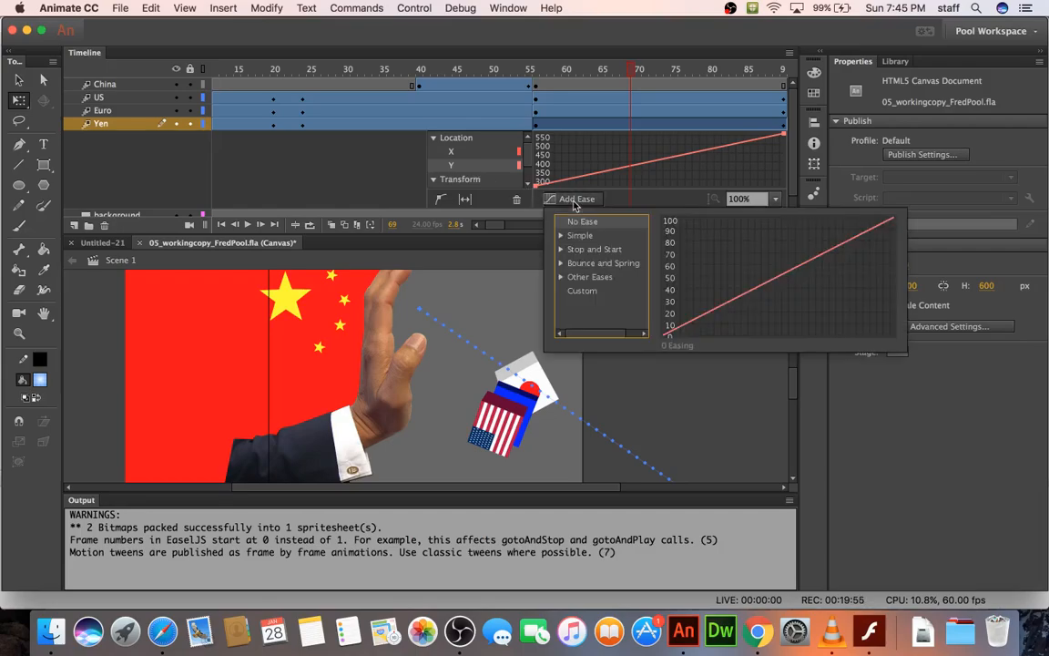
{"action": "left_click", "coordinate": [562, 264]}
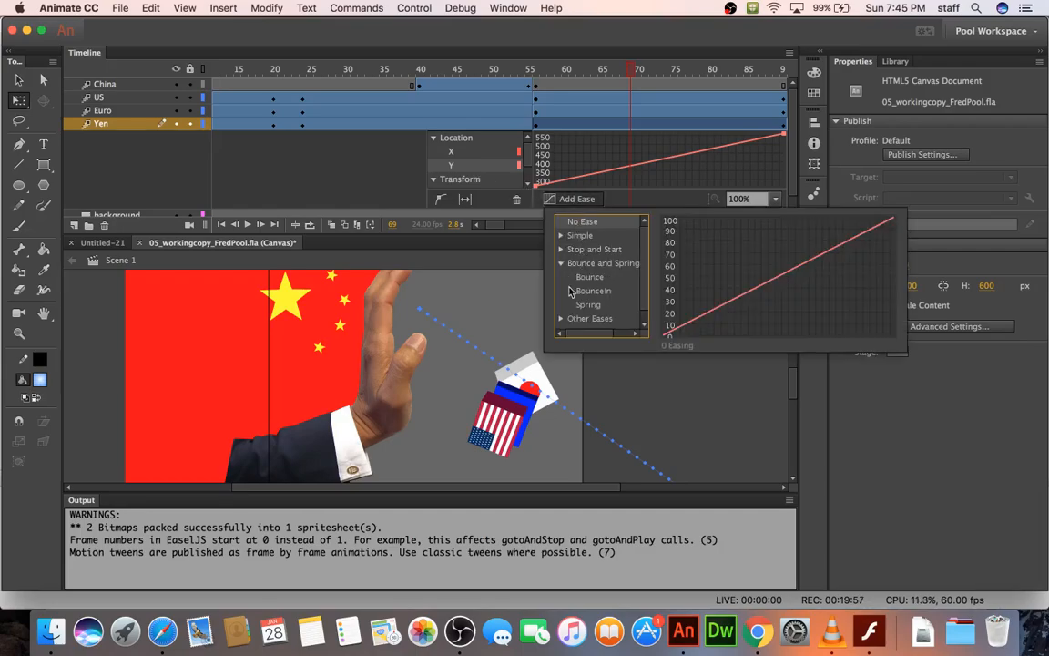
{"action": "left_click", "coordinate": [593, 290]}
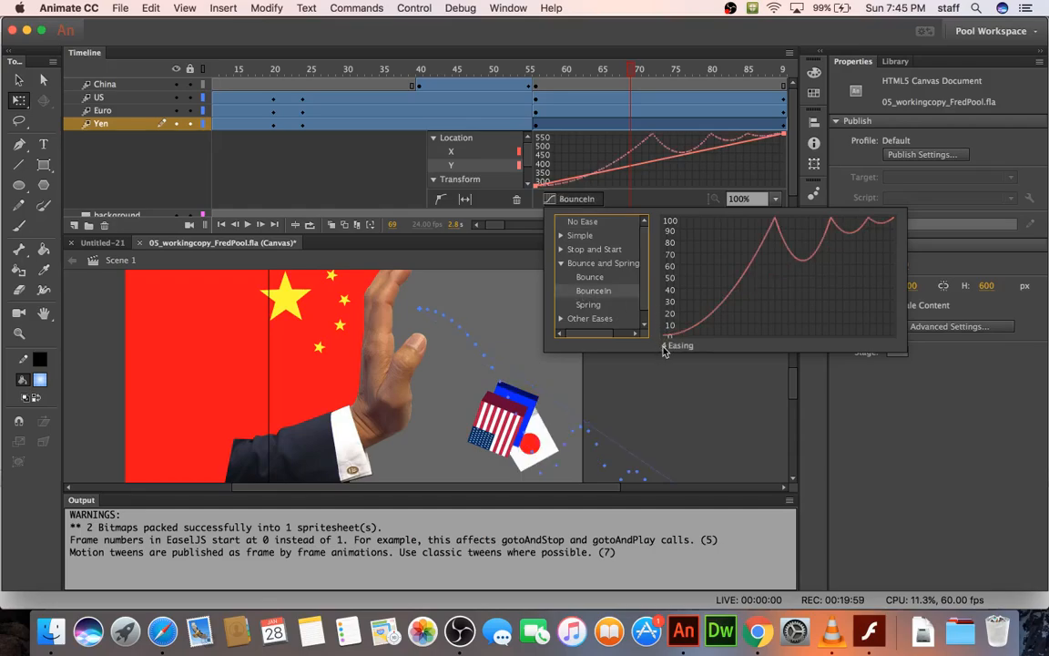
{"action": "left_click", "coordinate": [664, 347]}
{"action": "type", "text": "3"}
{"action": "key", "text": "Return"}
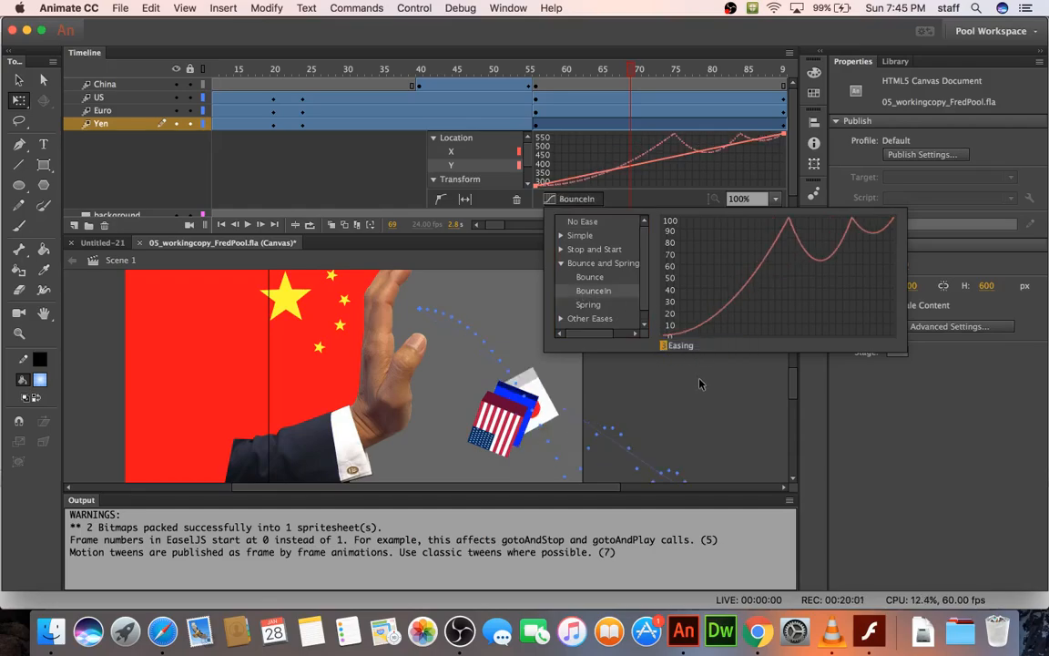
Test all three bouncing flag blocks in the browser, and close the preview.
{"action": "left_click", "coordinate": [696, 375]}
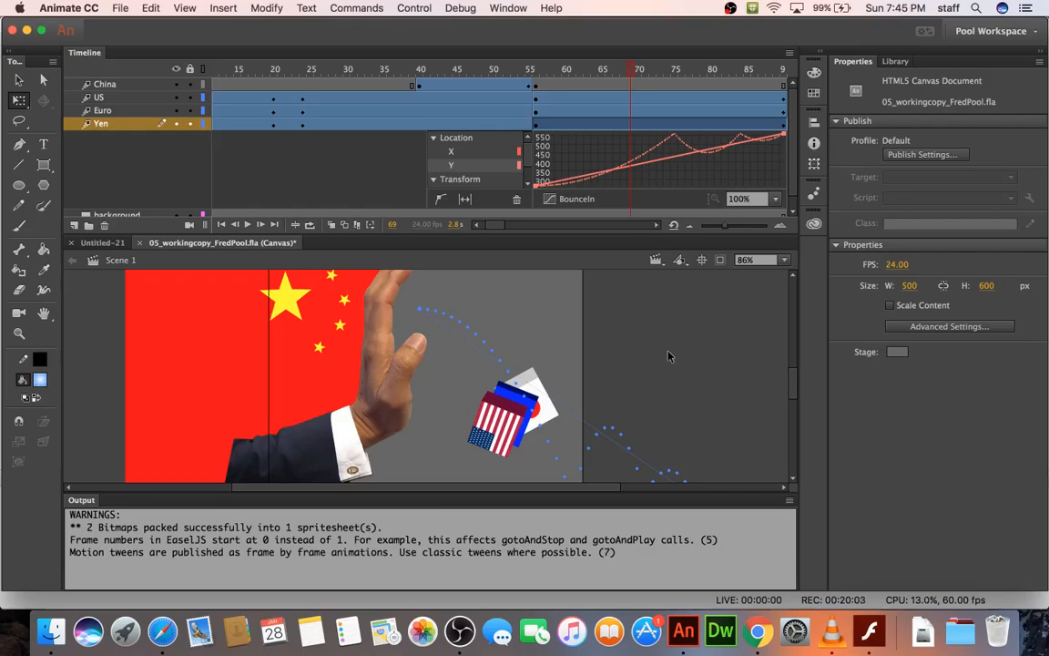
{"action": "key", "text": "super+Return"}
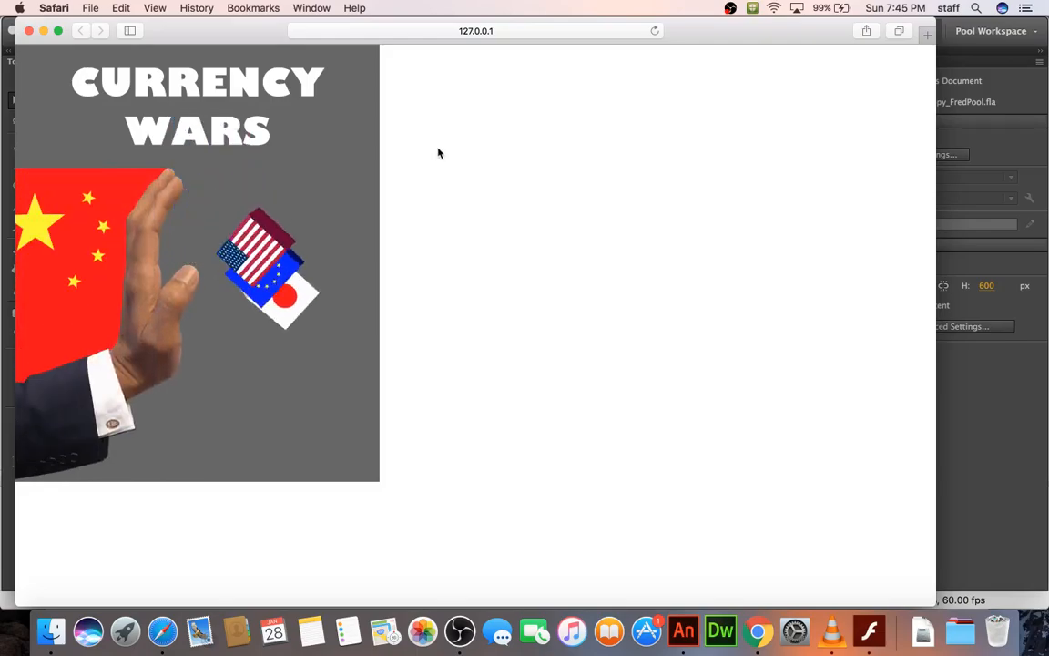
{"action": "left_click", "coordinate": [28, 32]}
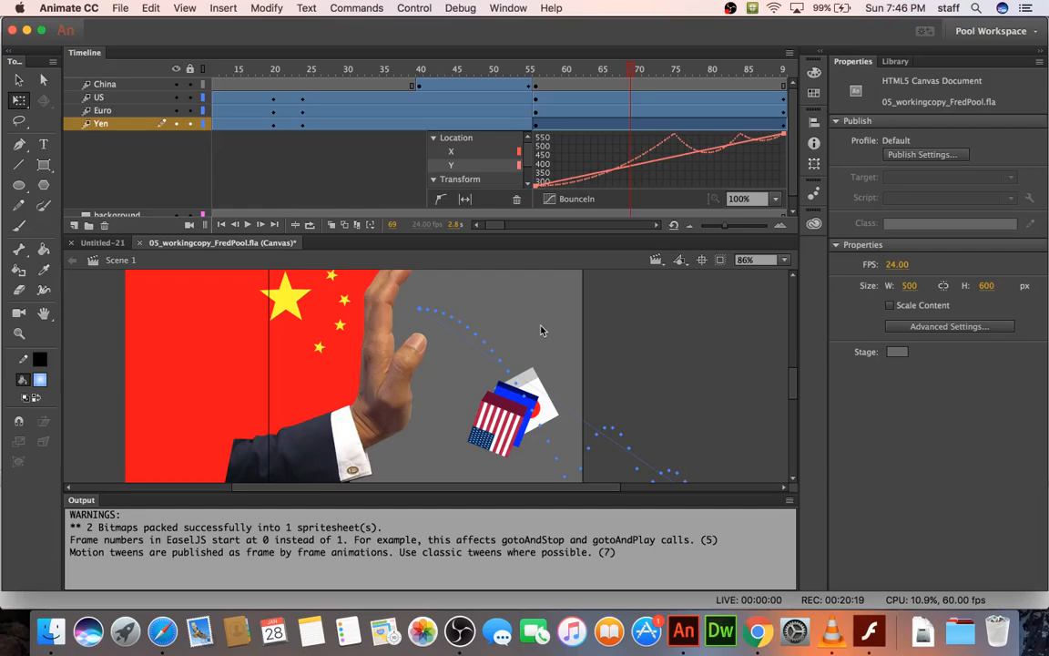
Apply the Simple Fast ease with an easing value of 50 to the X location of the US tween starting at frame 56.
{"action": "scroll", "coordinate": [544, 323], "scroll_direction": "left", "scroll_amount": 5}
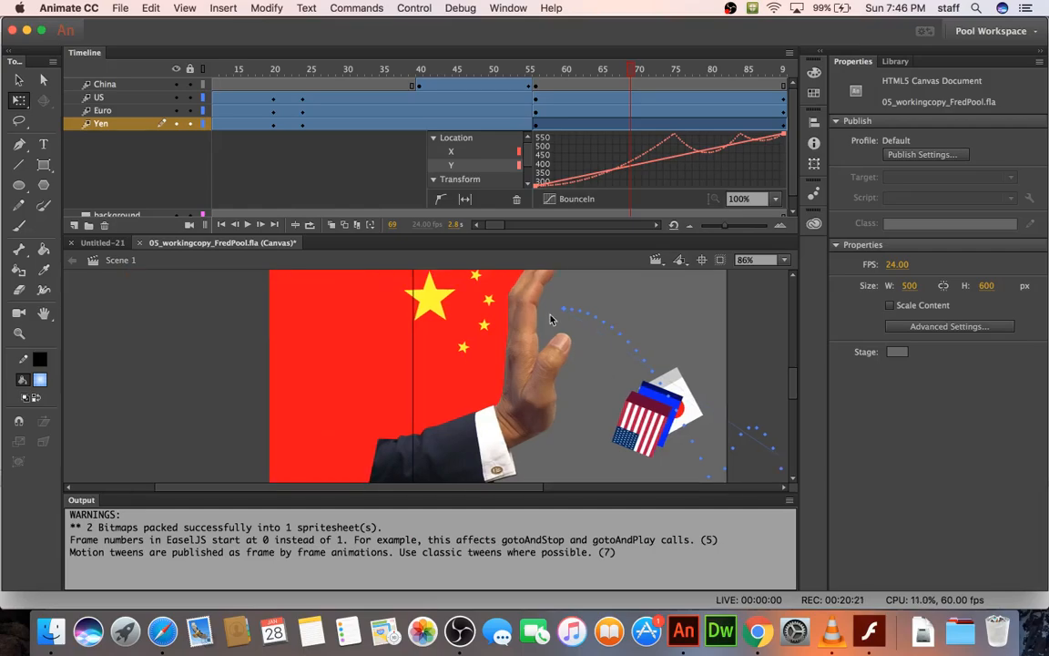
{"action": "left_click", "coordinate": [586, 101]}
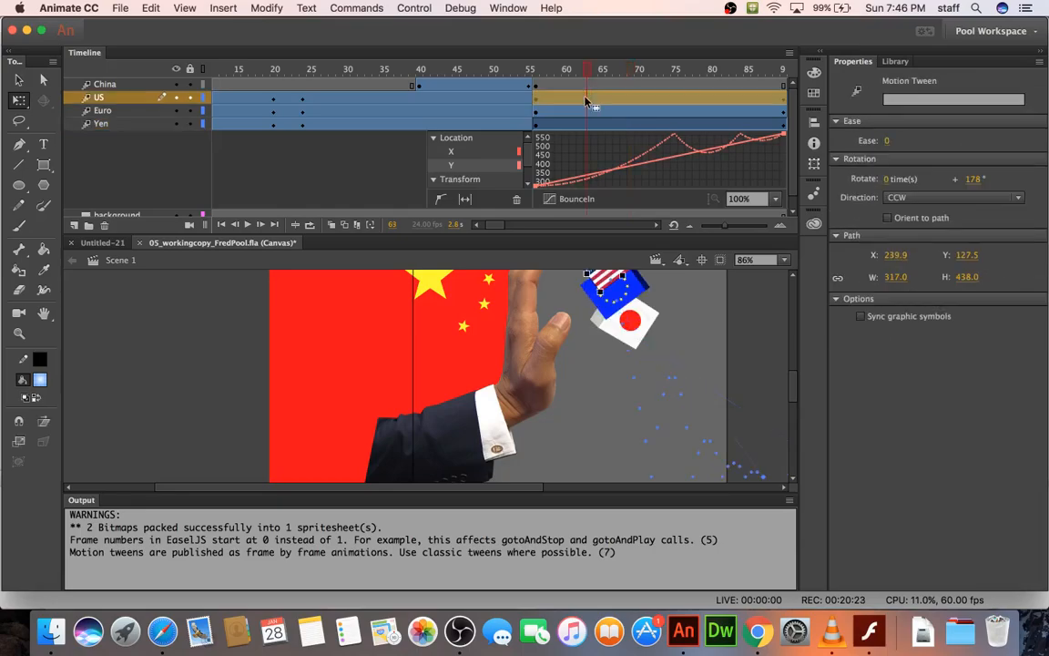
{"action": "double_click", "coordinate": [586, 101]}
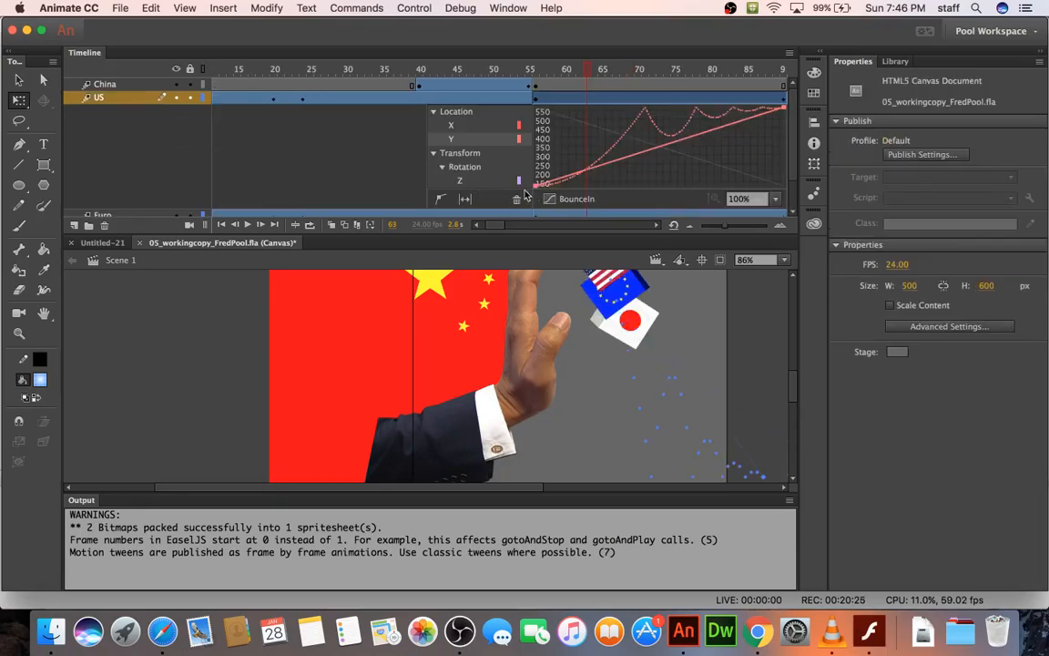
{"action": "left_click", "coordinate": [453, 128]}
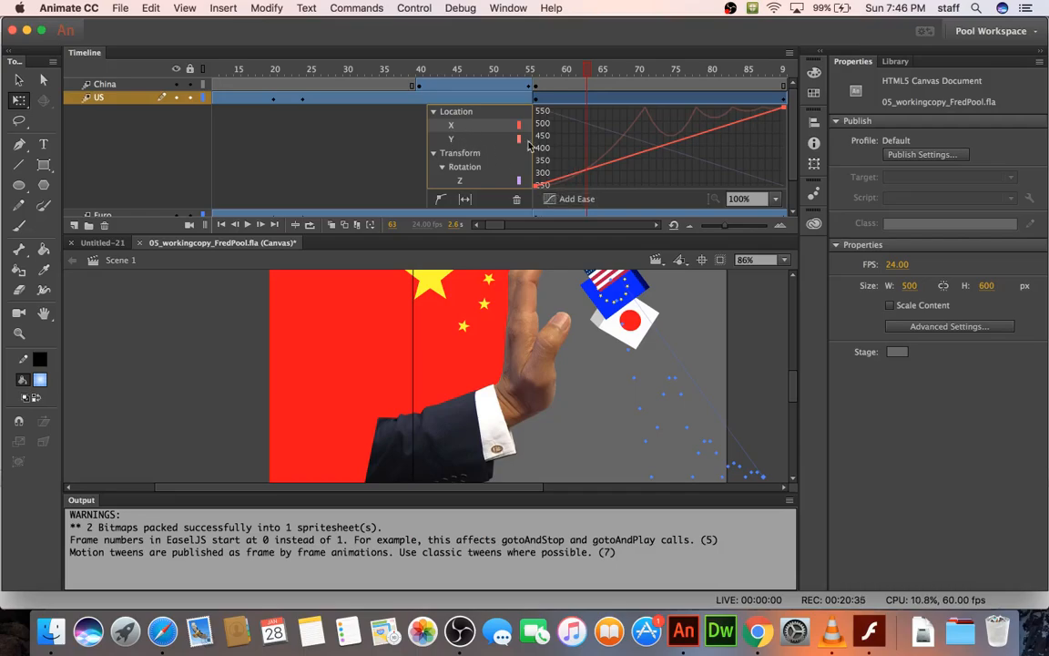
{"action": "left_click", "coordinate": [549, 197]}
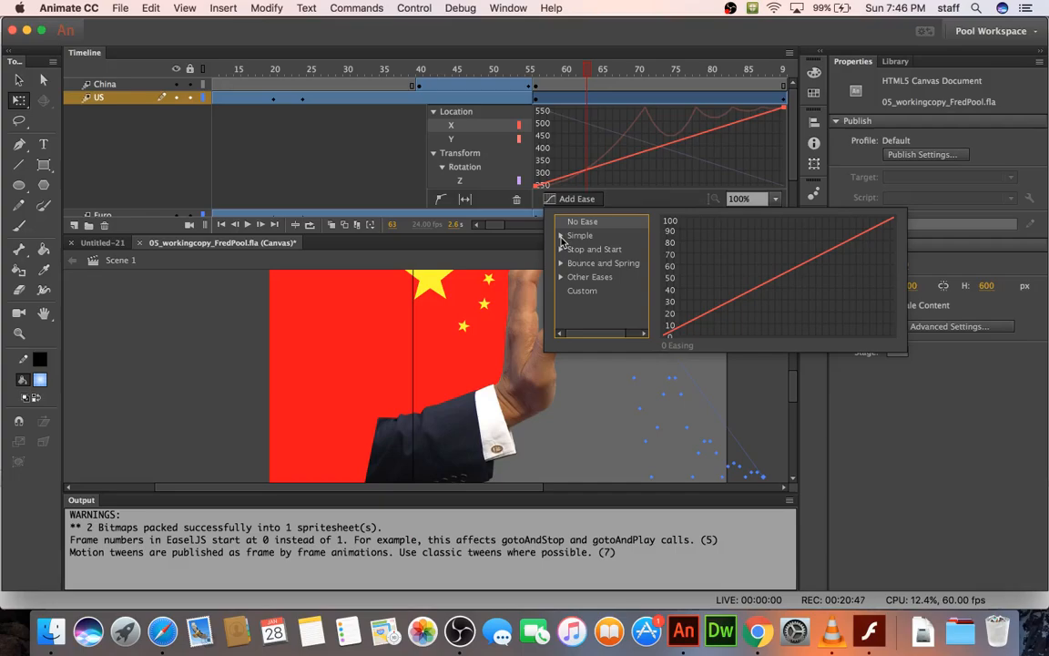
{"action": "left_click", "coordinate": [561, 236]}
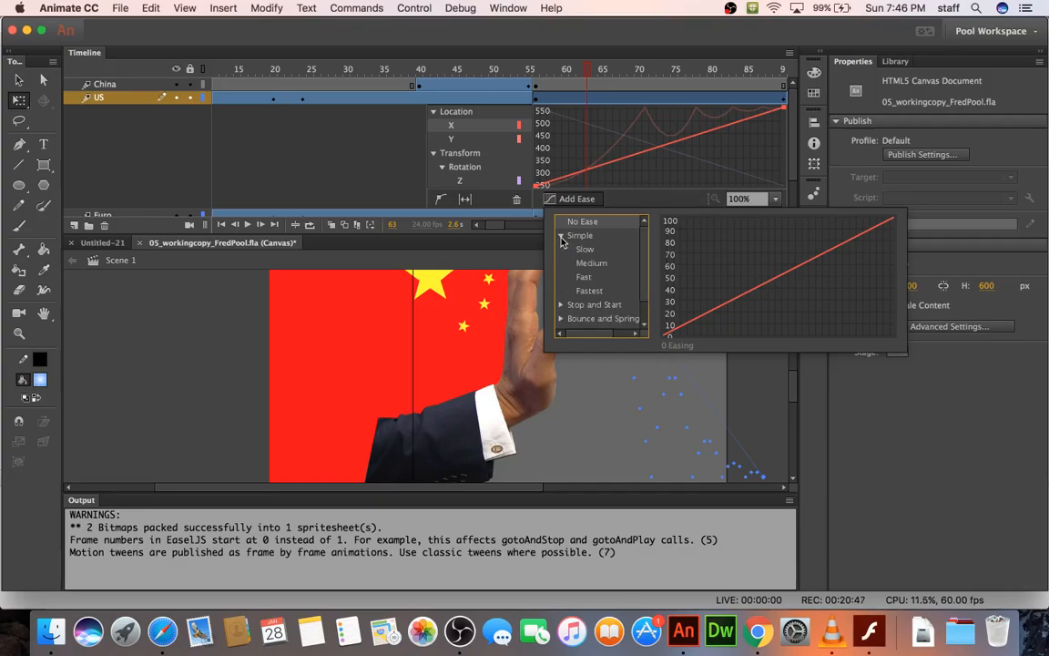
{"action": "left_click", "coordinate": [584, 277]}
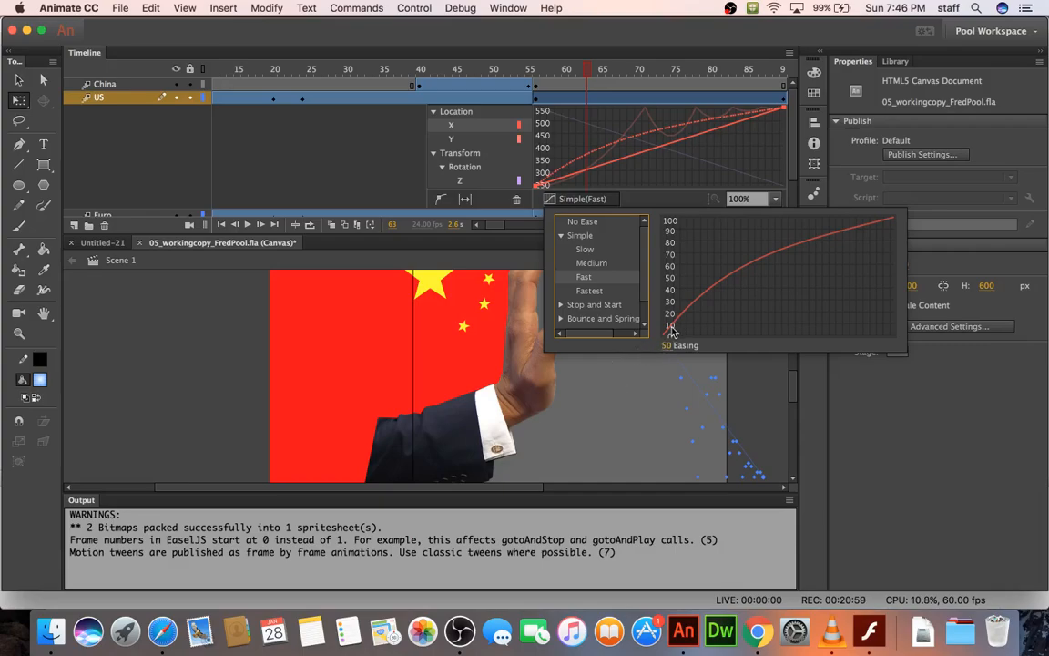
Test the US block's eased sideways motion in the browser, and close the preview.
{"action": "left_click", "coordinate": [622, 408]}
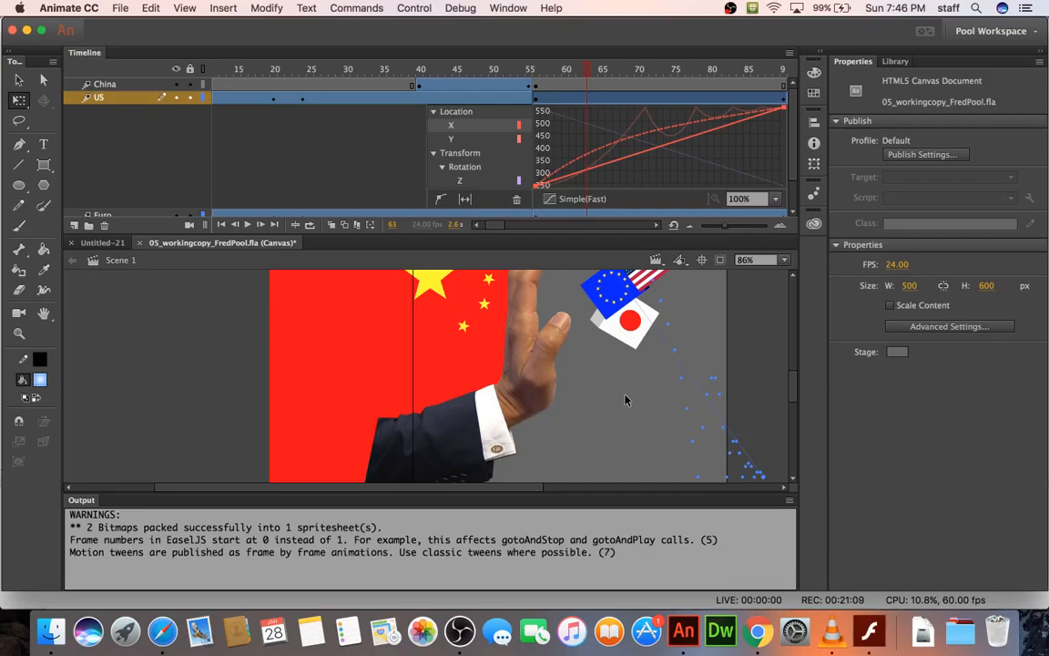
{"action": "key", "text": "super+Return"}
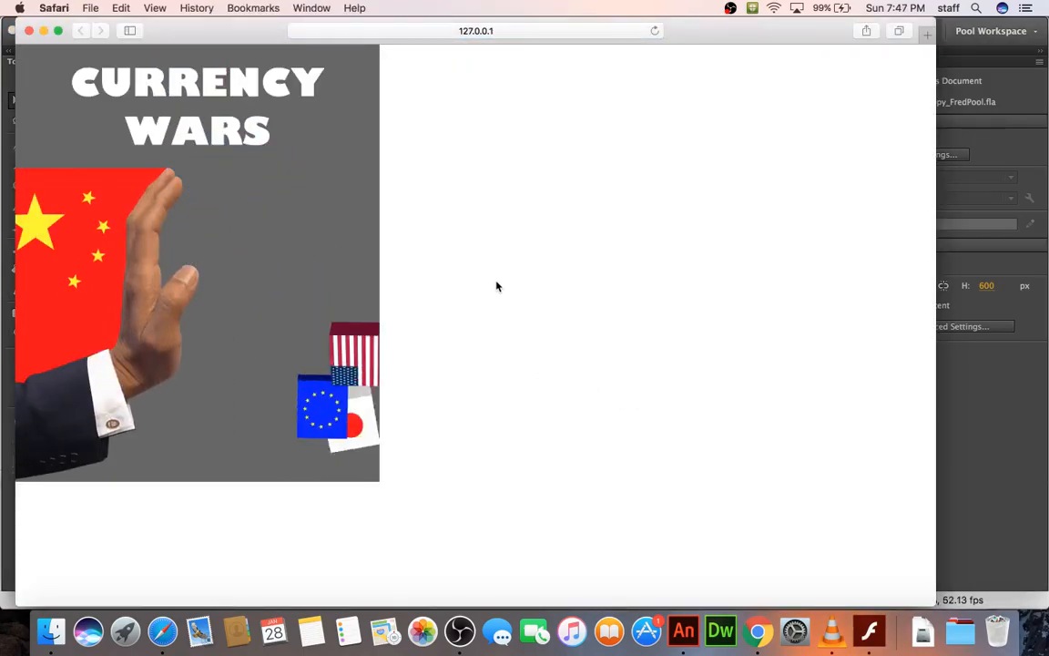
{"action": "left_click", "coordinate": [28, 30]}
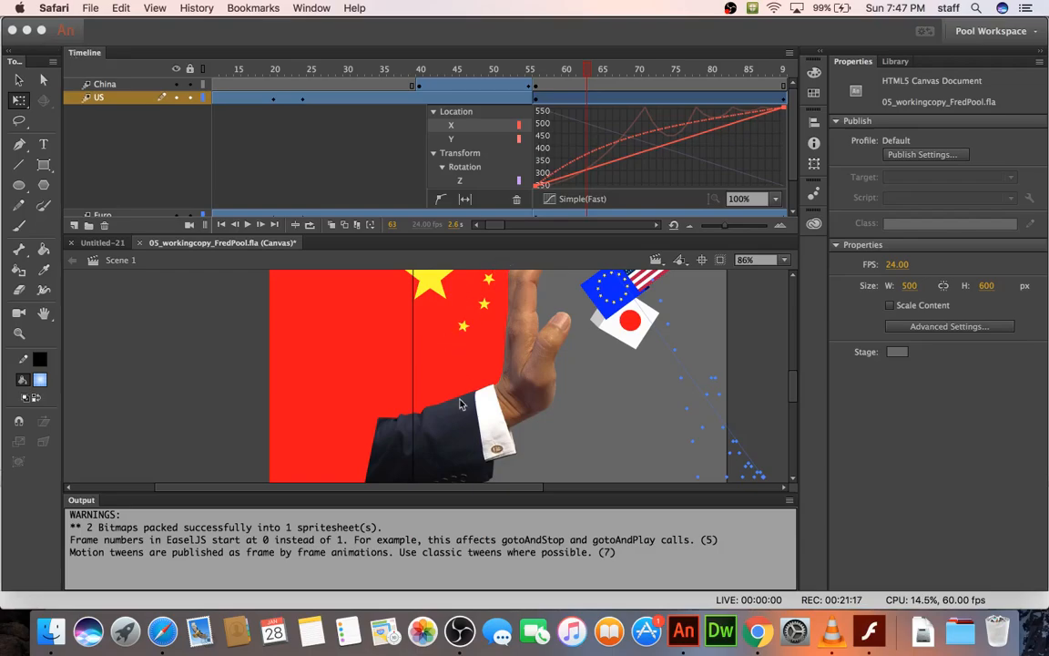
{"action": "left_click", "coordinate": [462, 633]}
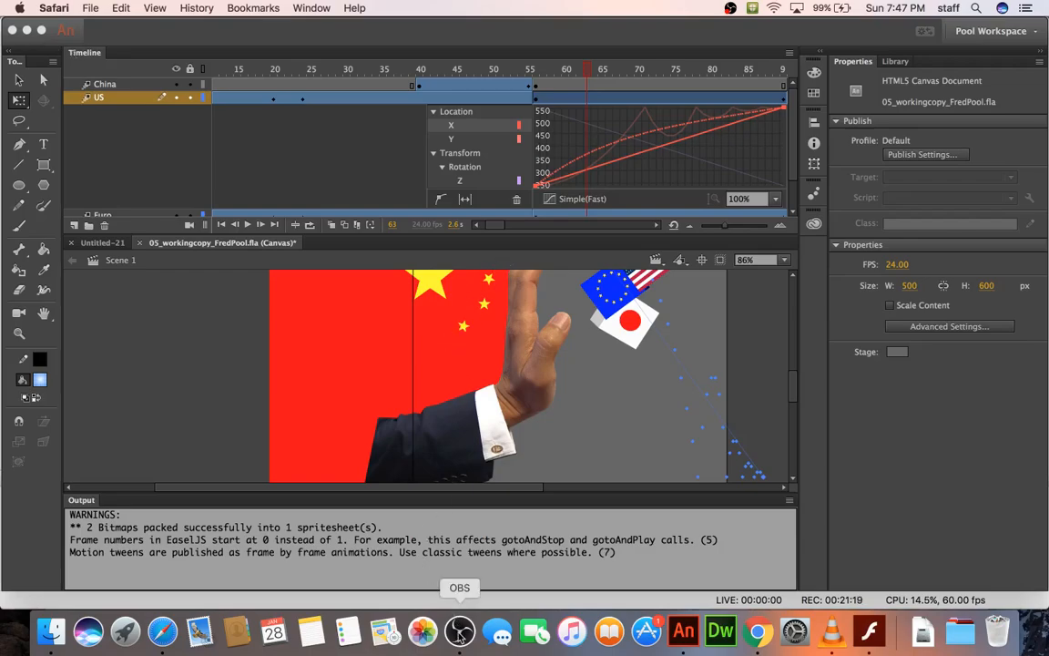